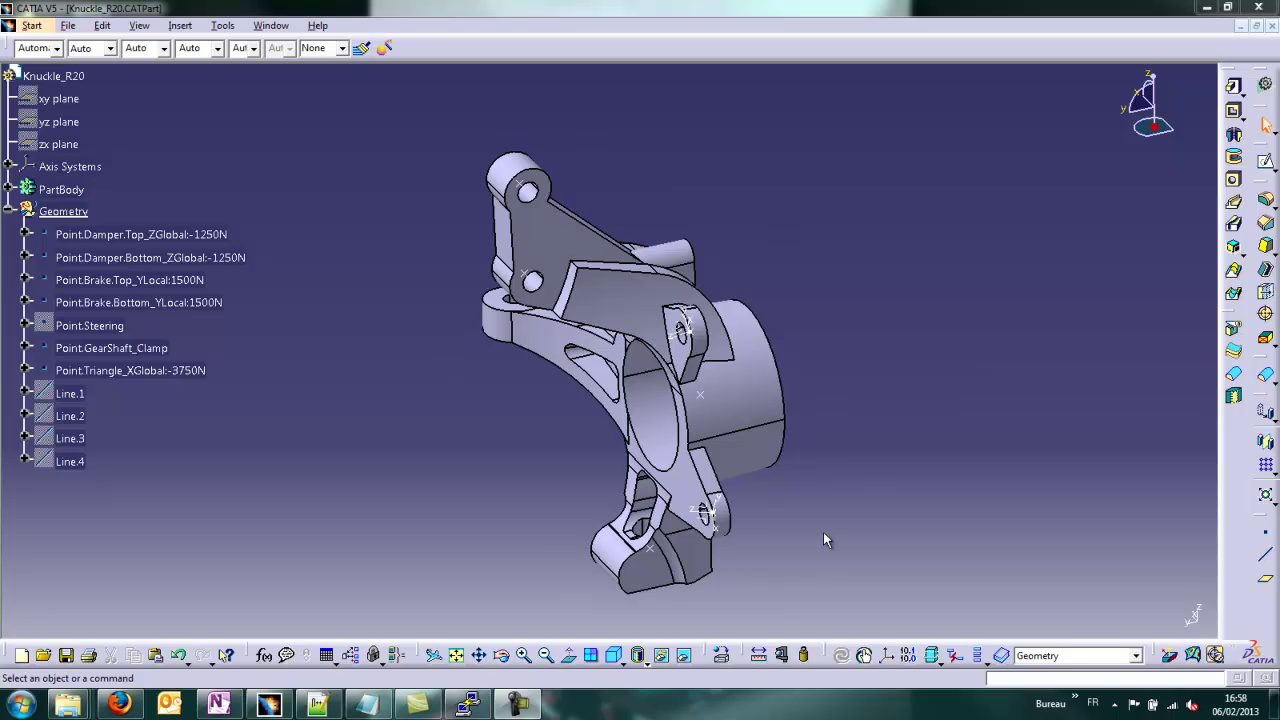
Open the knuckle part in the Advanced Meshing Tools workbench with a new static analysis case
mouse_move(823, 538)
middle_mouse_down()
mouse_move(766, 514)
mouse_move(848, 517)
mouse_move(815, 520)
middle_mouse_up()
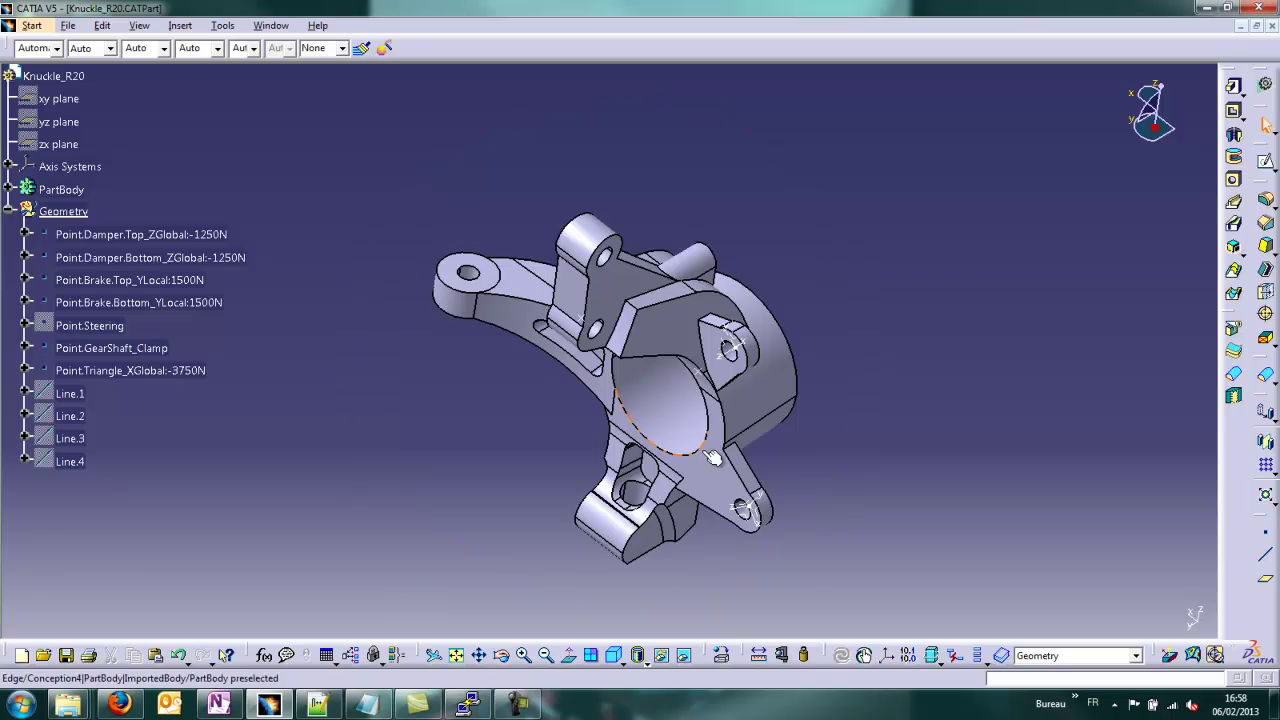
left_click(32, 25)
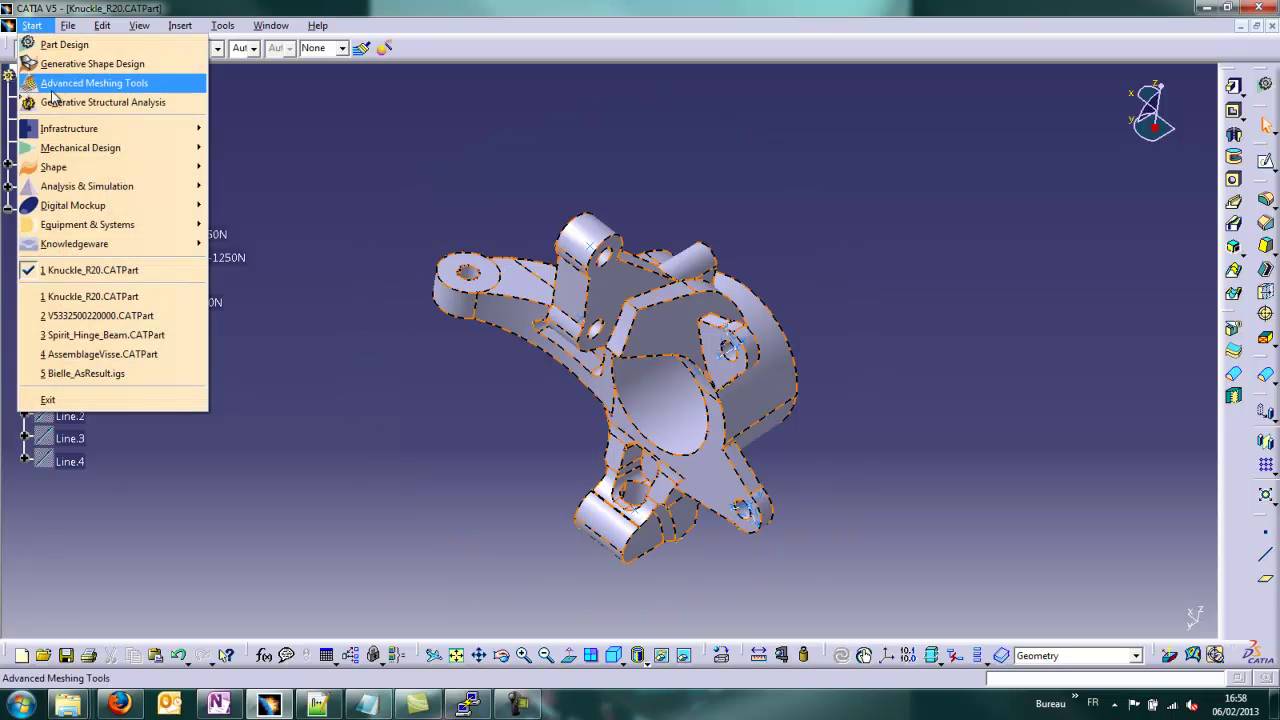
left_click(52, 90)
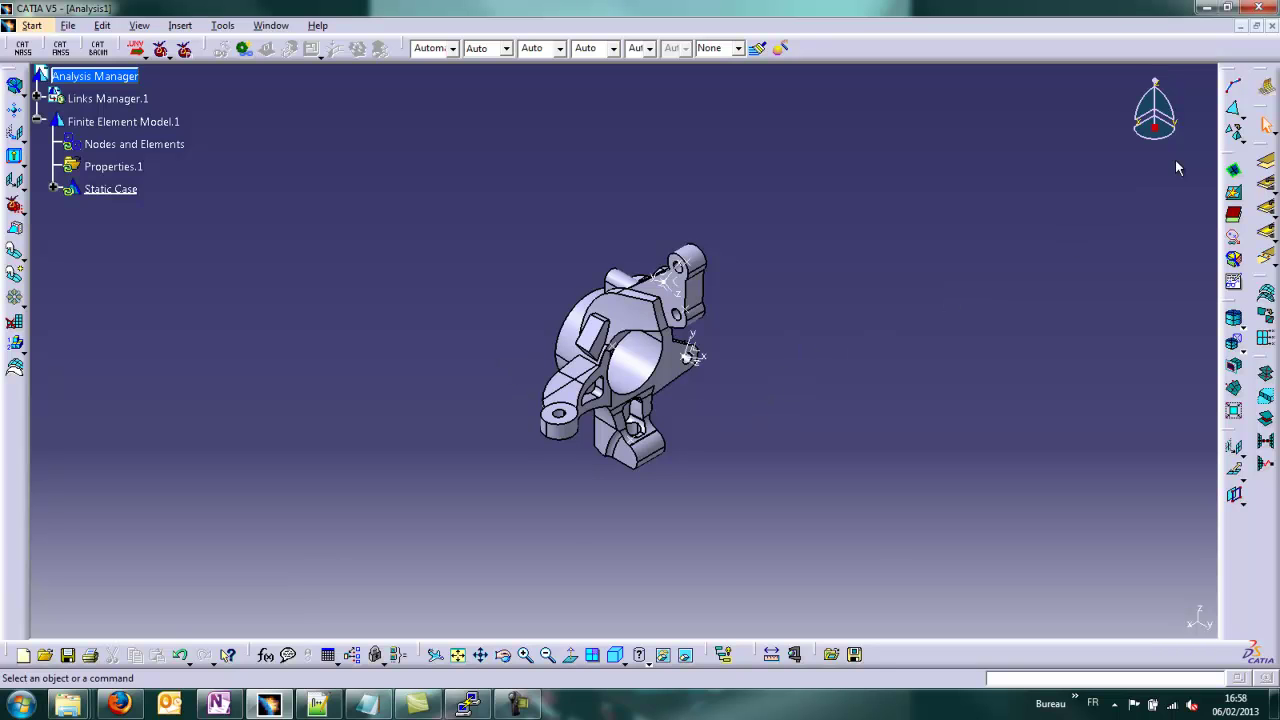
Define an OCTREE triangle mesh on the knuckle with a global element size of 10 mm
left_click(1265, 122)
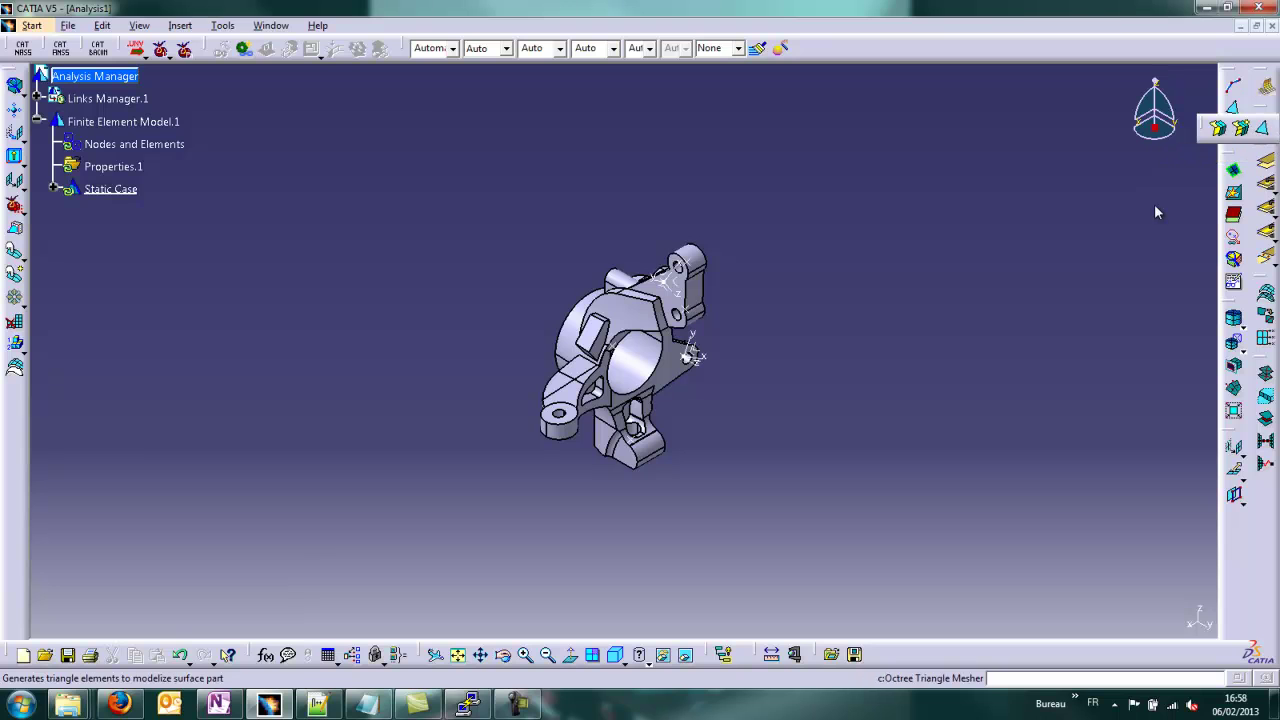
left_click(682, 378)
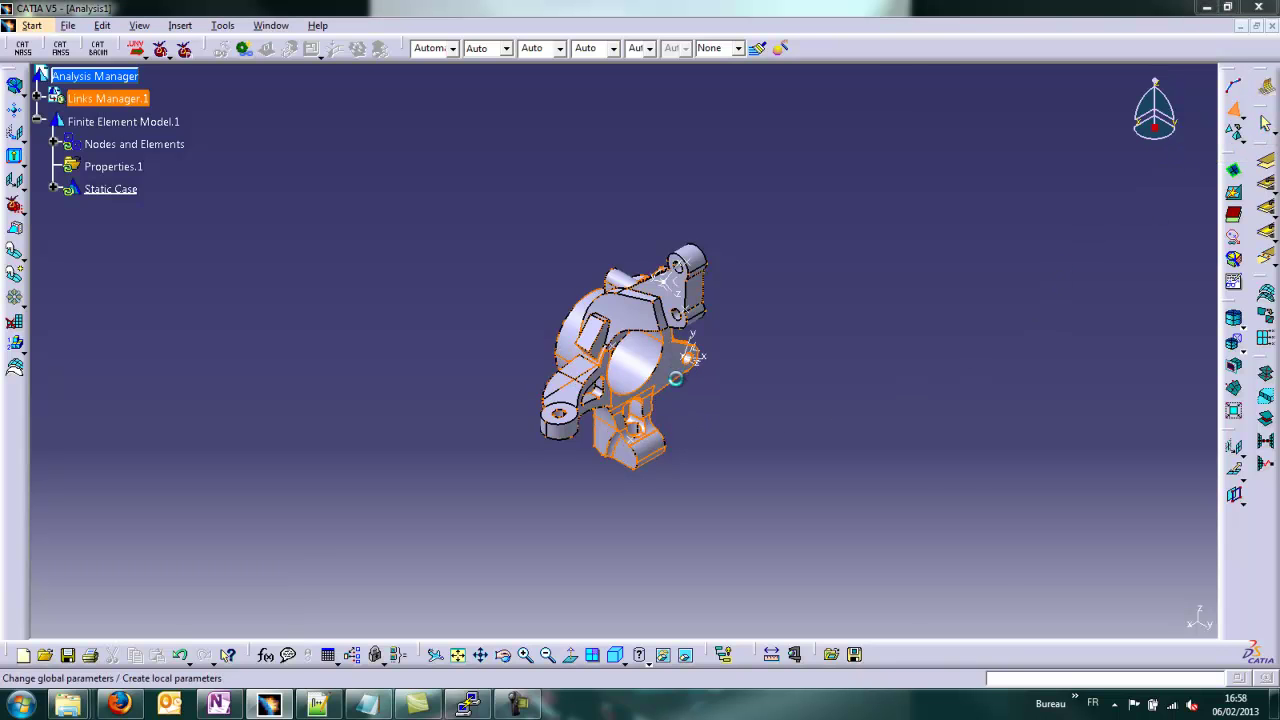
type("10mm")
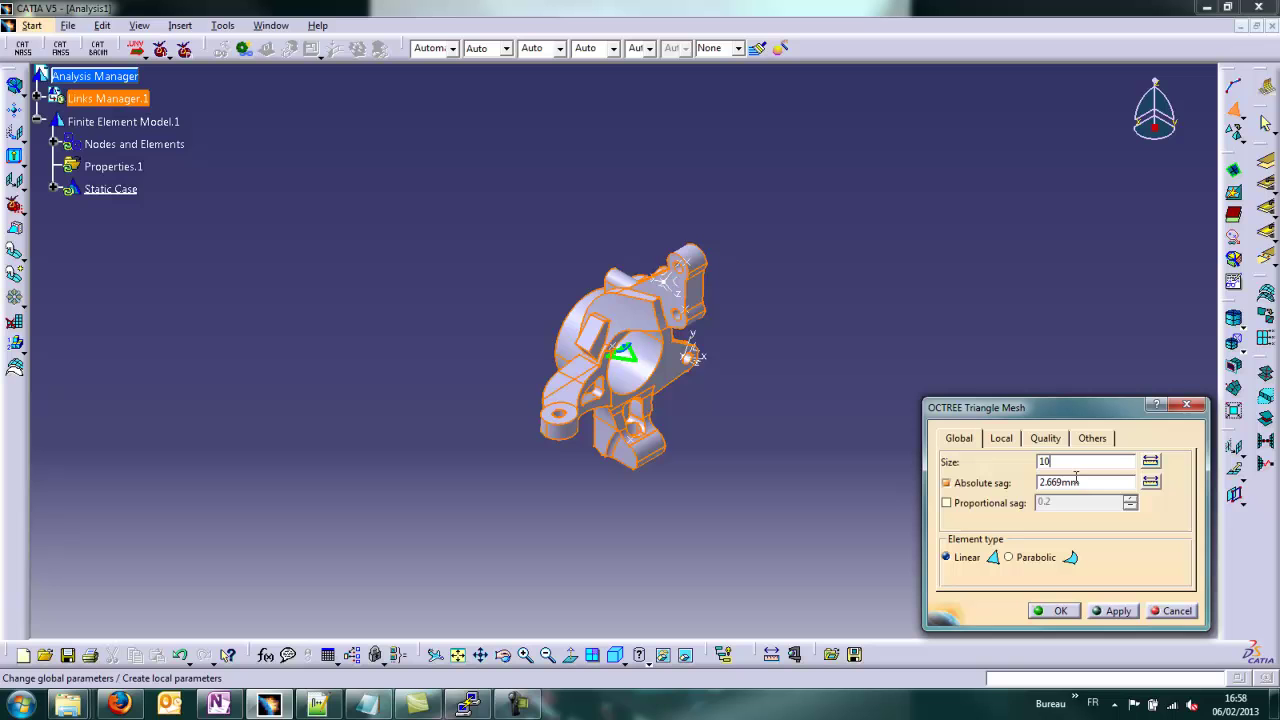
left_click(1062, 610)
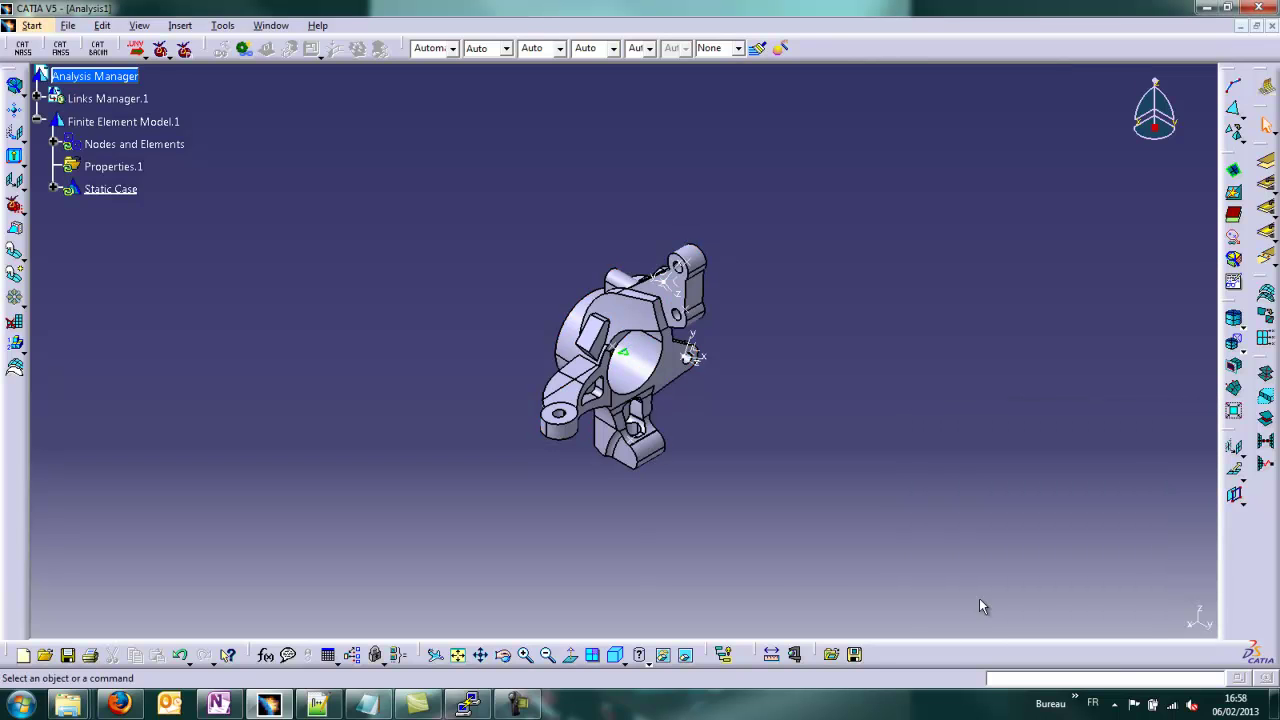
Update the mesh under Nodes and Elements to generate the triangle elements on the knuckle
right_click(100, 146)
left_click(148, 365)
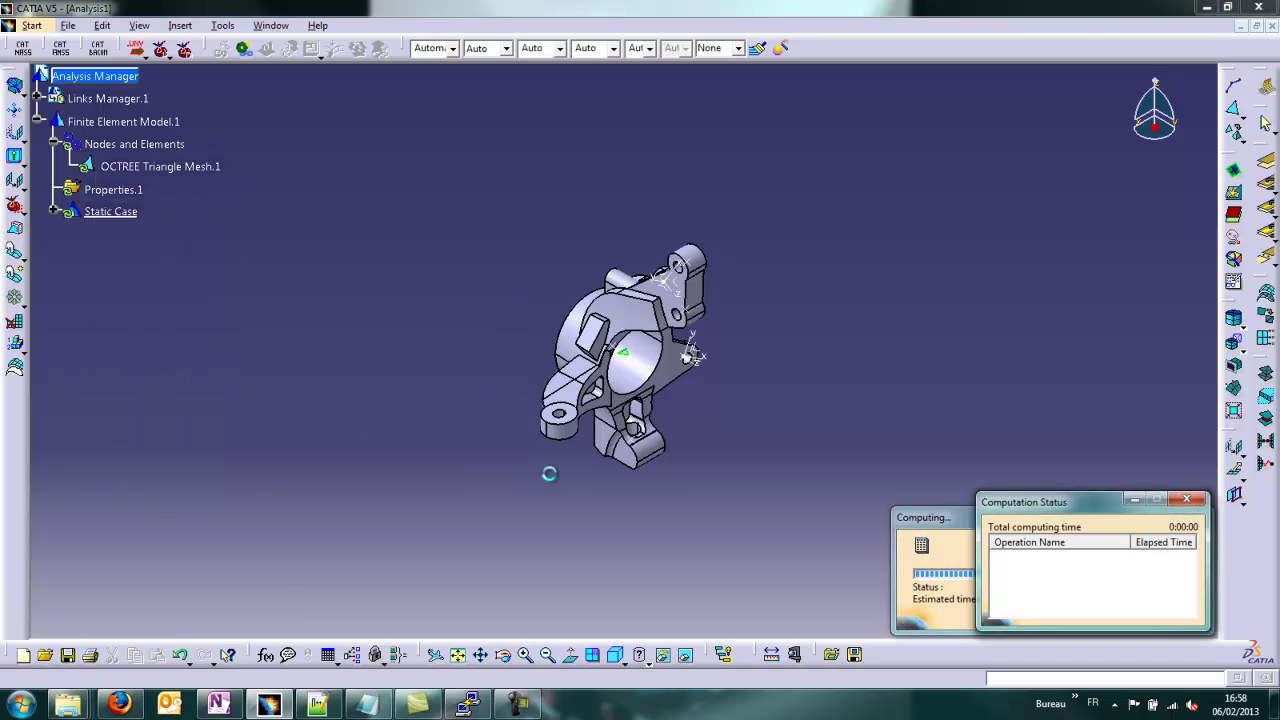
middle_click_drag(763, 556, 714, 446)
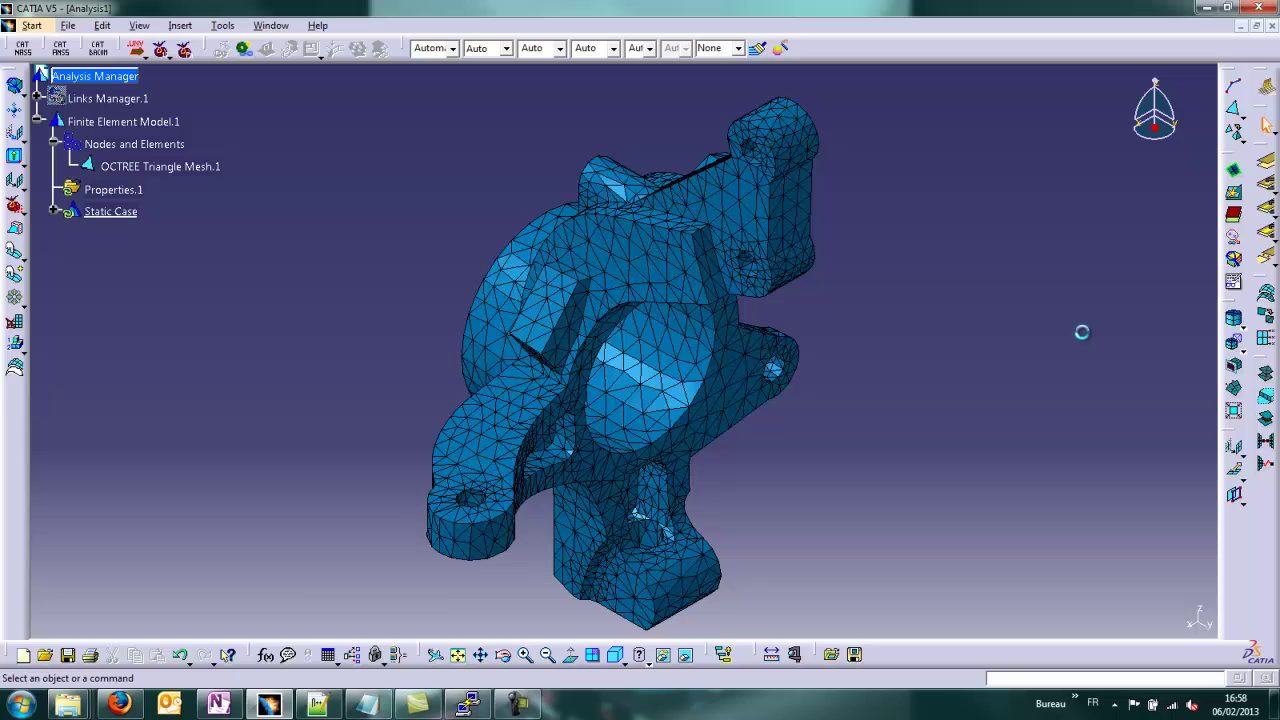
Switch the mesh display to element quality visualization and inspect the knuckle for poor elements
left_click(1243, 322)
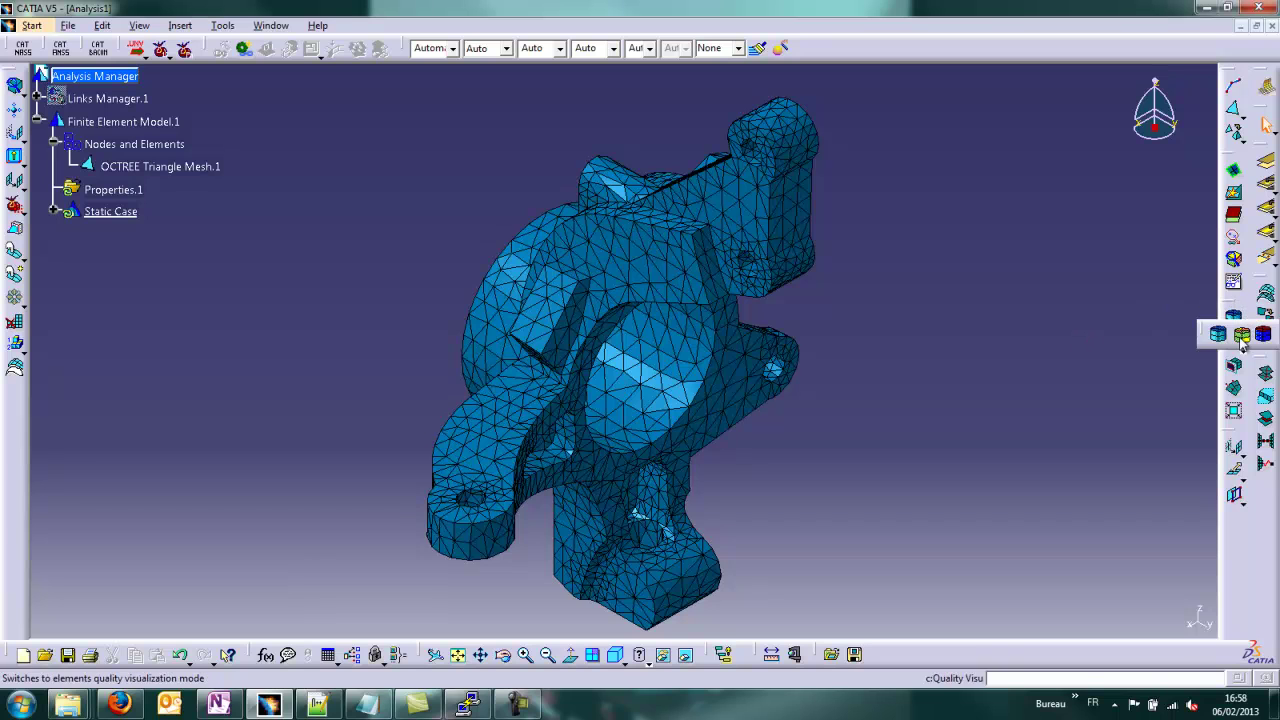
left_click(1242, 336)
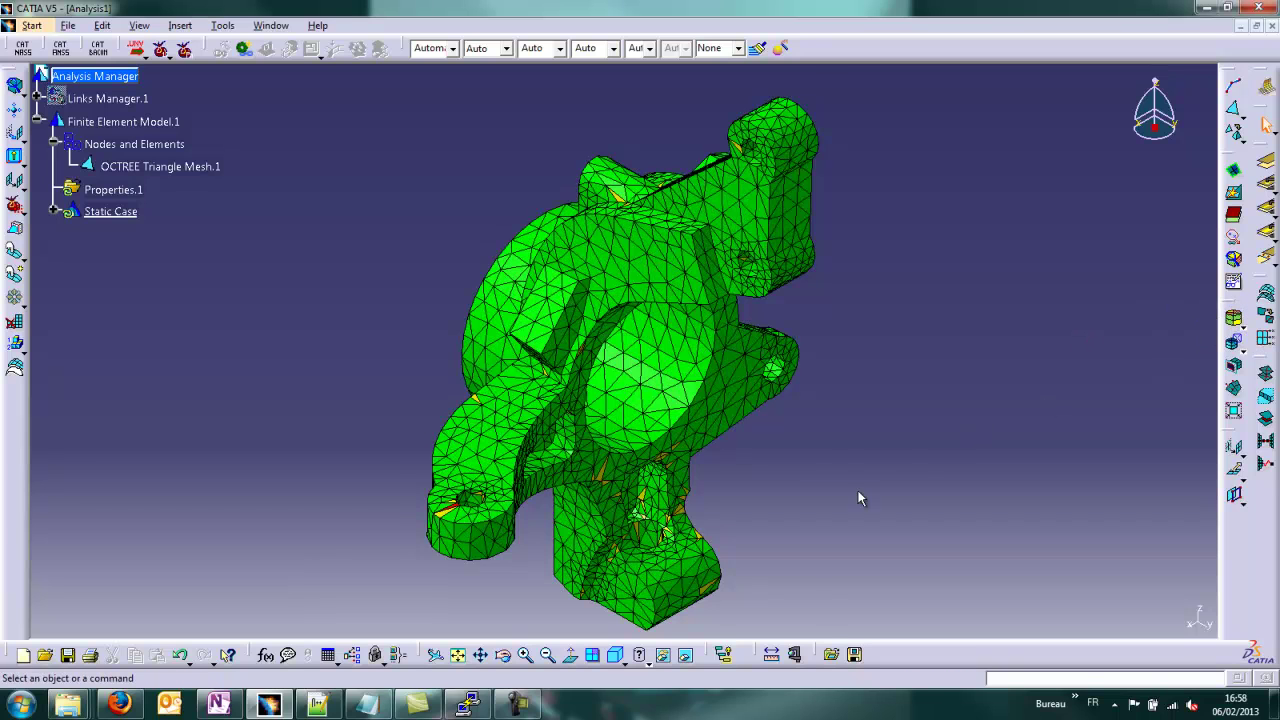
middle_click_drag(857, 494, 963, 457)
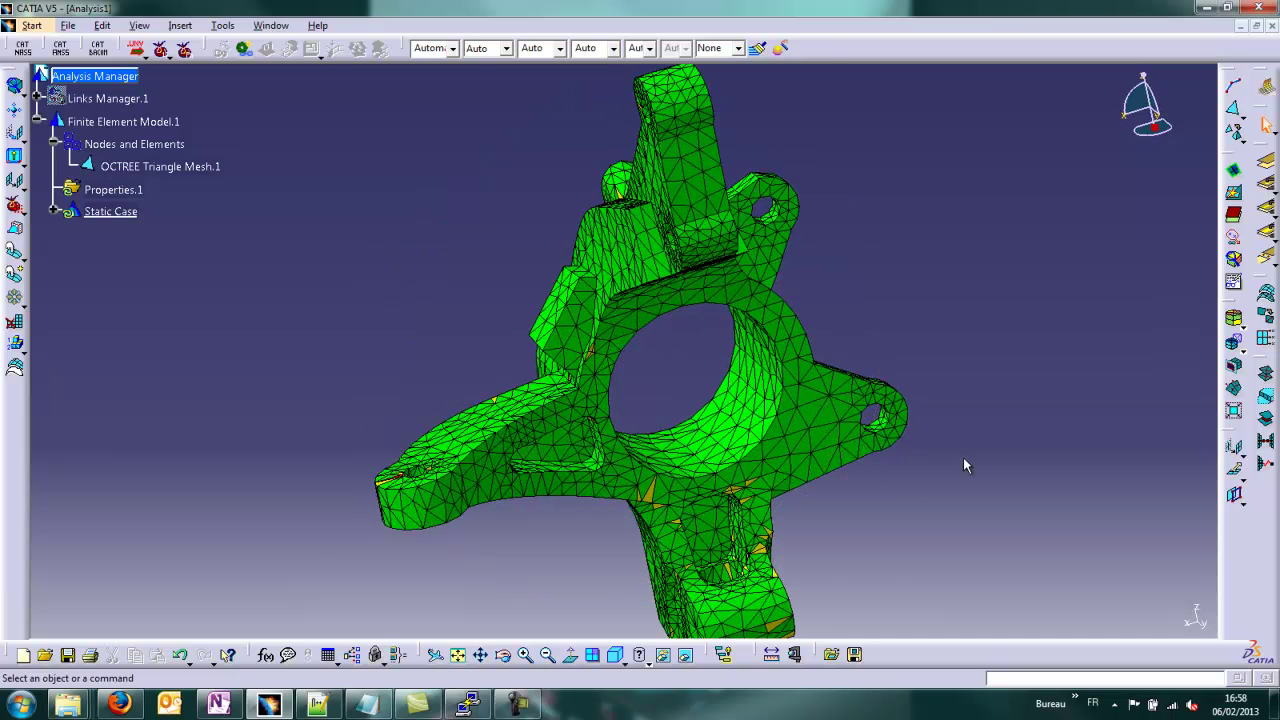
Locate the worst mesh element with the Quality Analysis worst elements browser
left_click(1236, 284)
left_click(1149, 587)
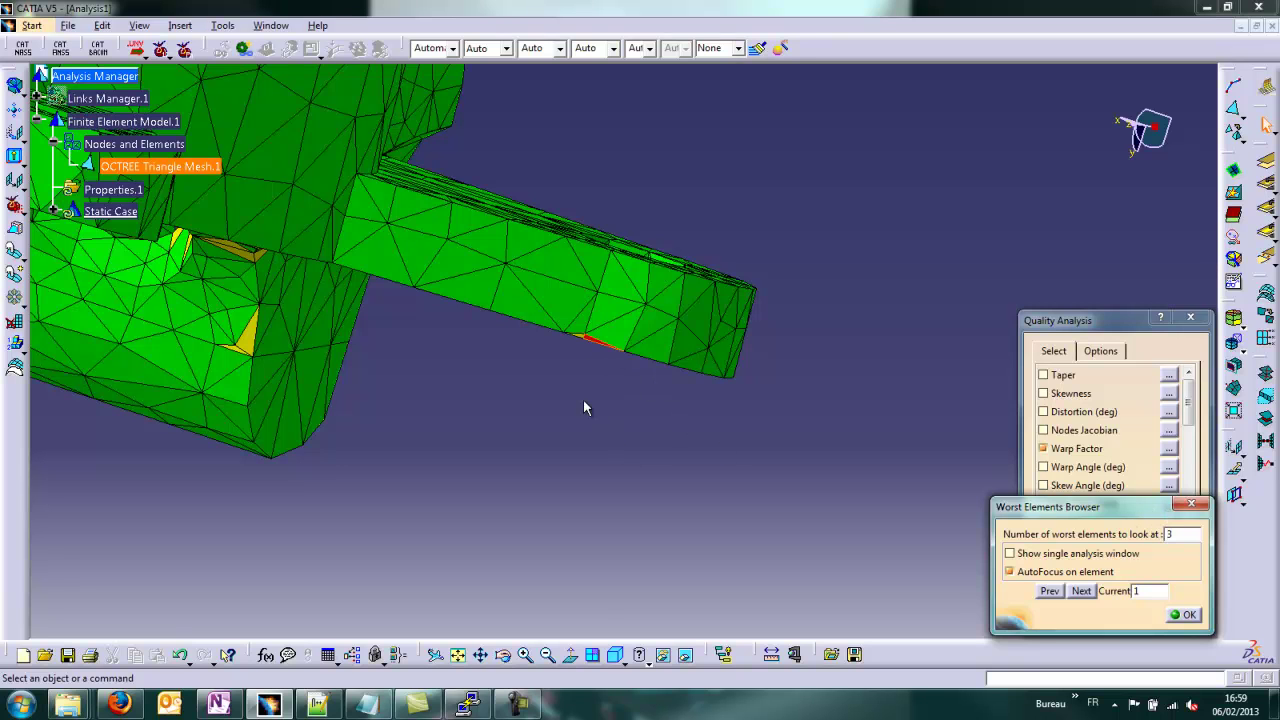
middle_click_drag(583, 400, 537, 243)
left_click(631, 460)
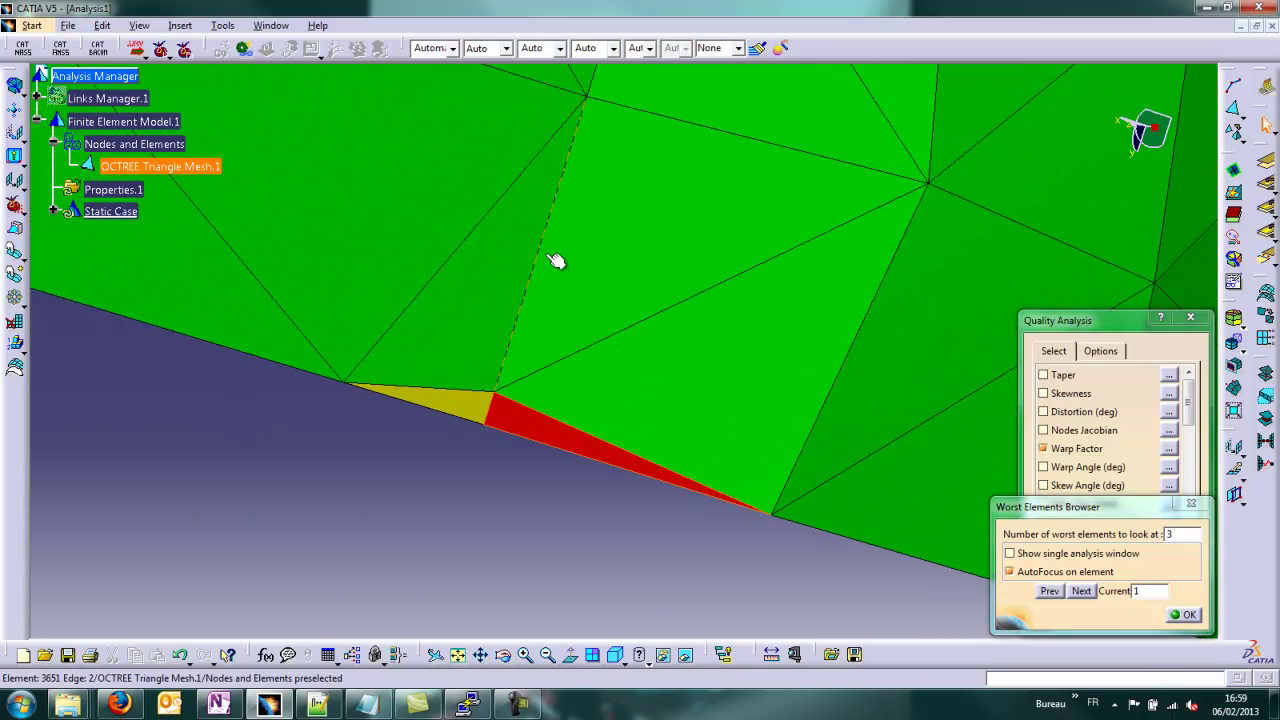
left_click(1183, 614)
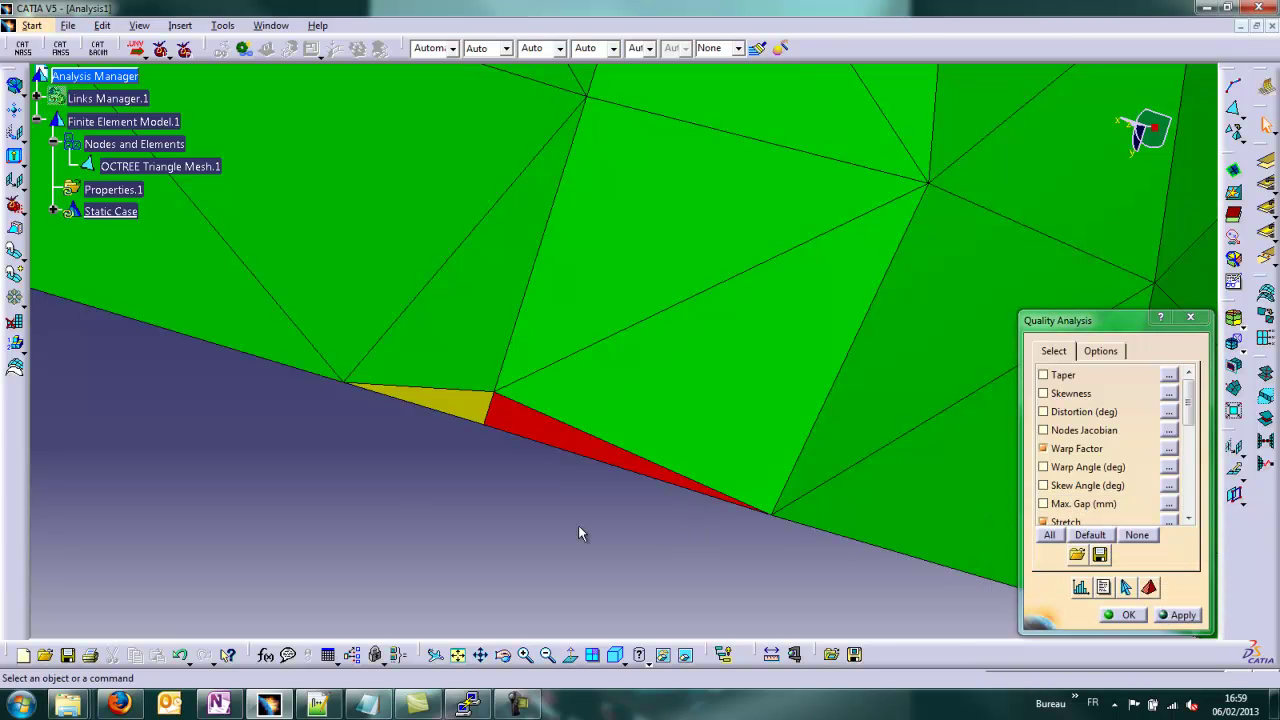
Create an advanced manual mesh and move the red sliver's upper node away from the edge to widen the triangle
left_click(90, 307)
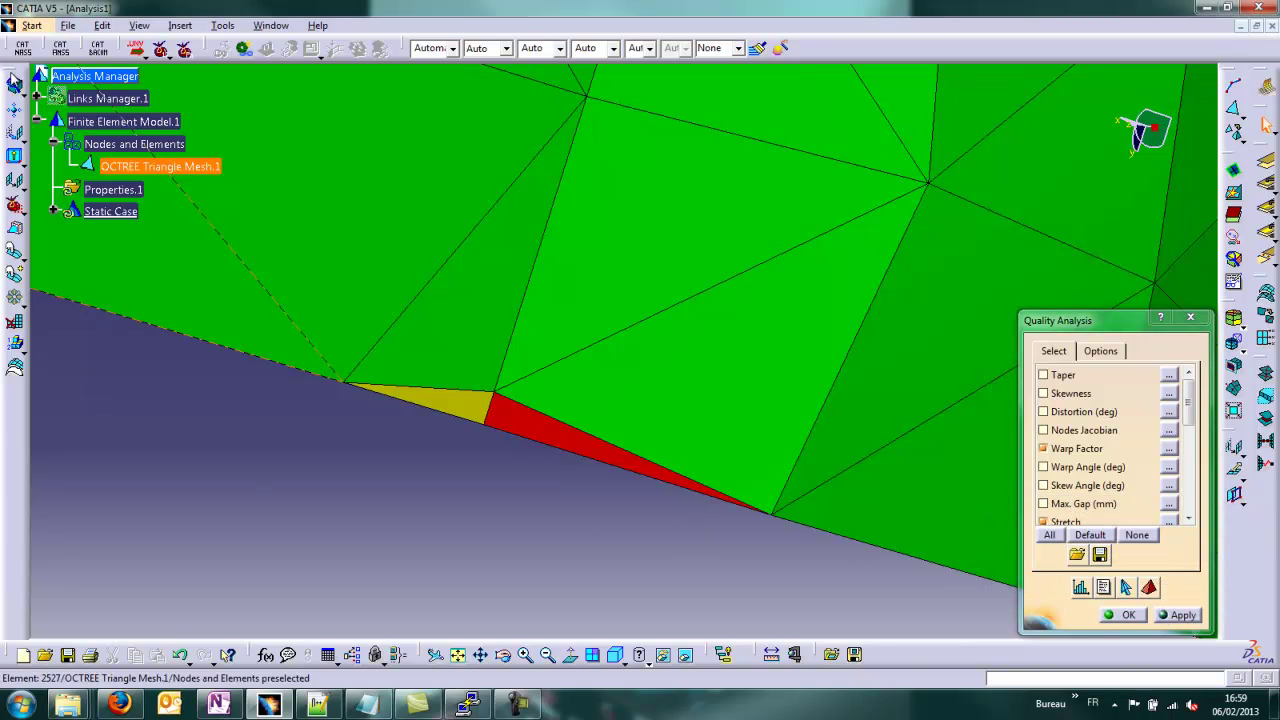
left_click(16, 276)
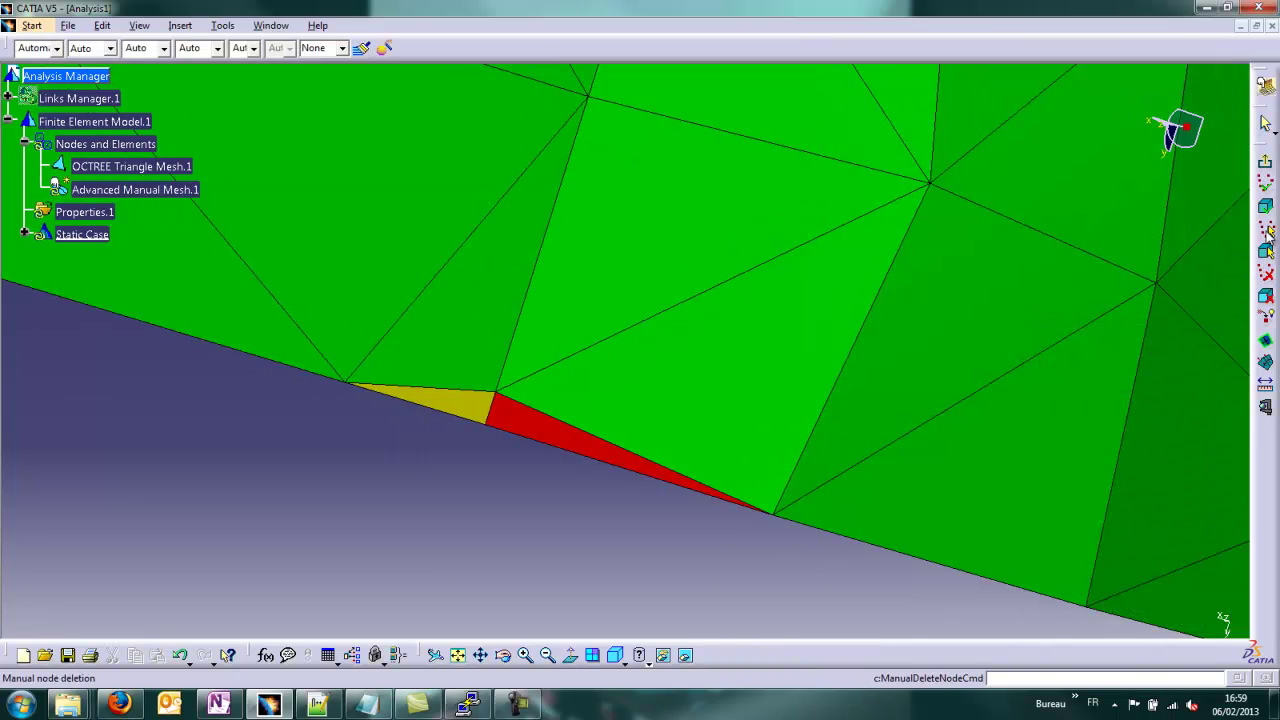
left_click(1266, 230)
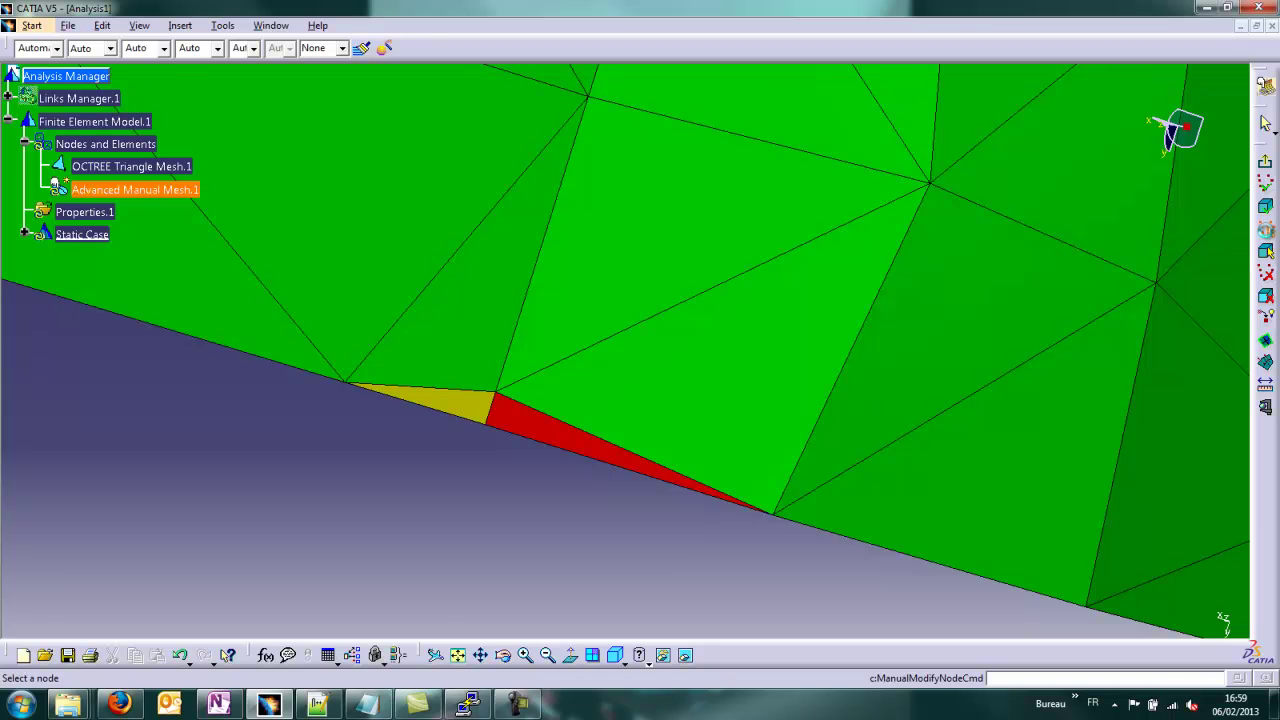
left_click(497, 392)
mouse_move(508, 483)
middle_mouse_down()
mouse_move(521, 422)
mouse_move(500, 514)
mouse_move(491, 471)
middle_mouse_up()
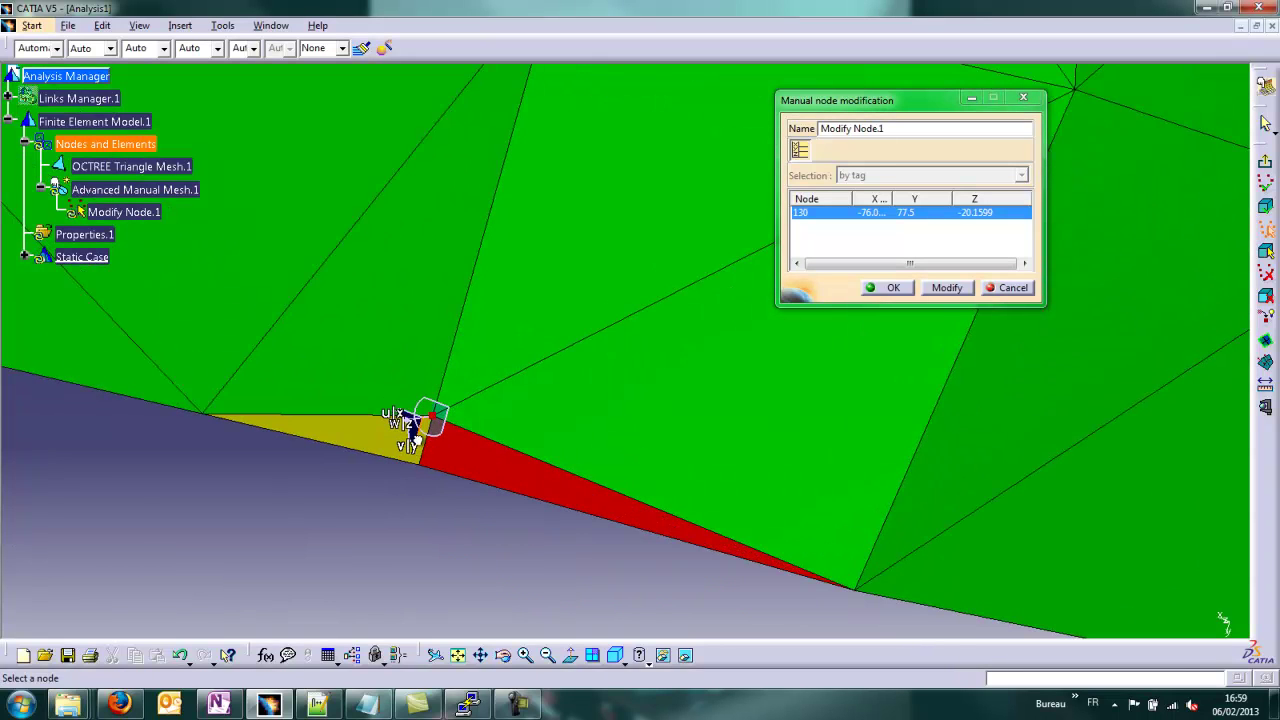
left_click_drag(416, 440, 486, 266)
left_click(893, 287)
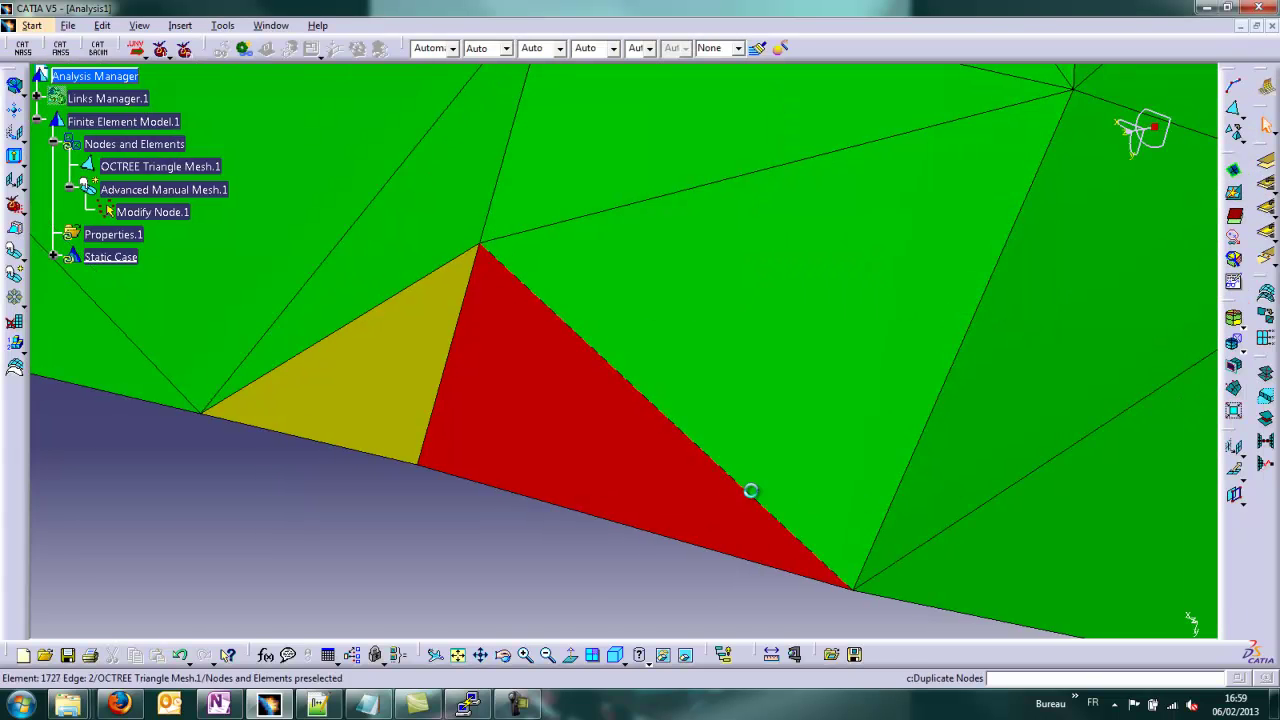
Run the quality analysis again on the modified mesh and find the new worst element
middle_click_drag(751, 490, 805, 592)
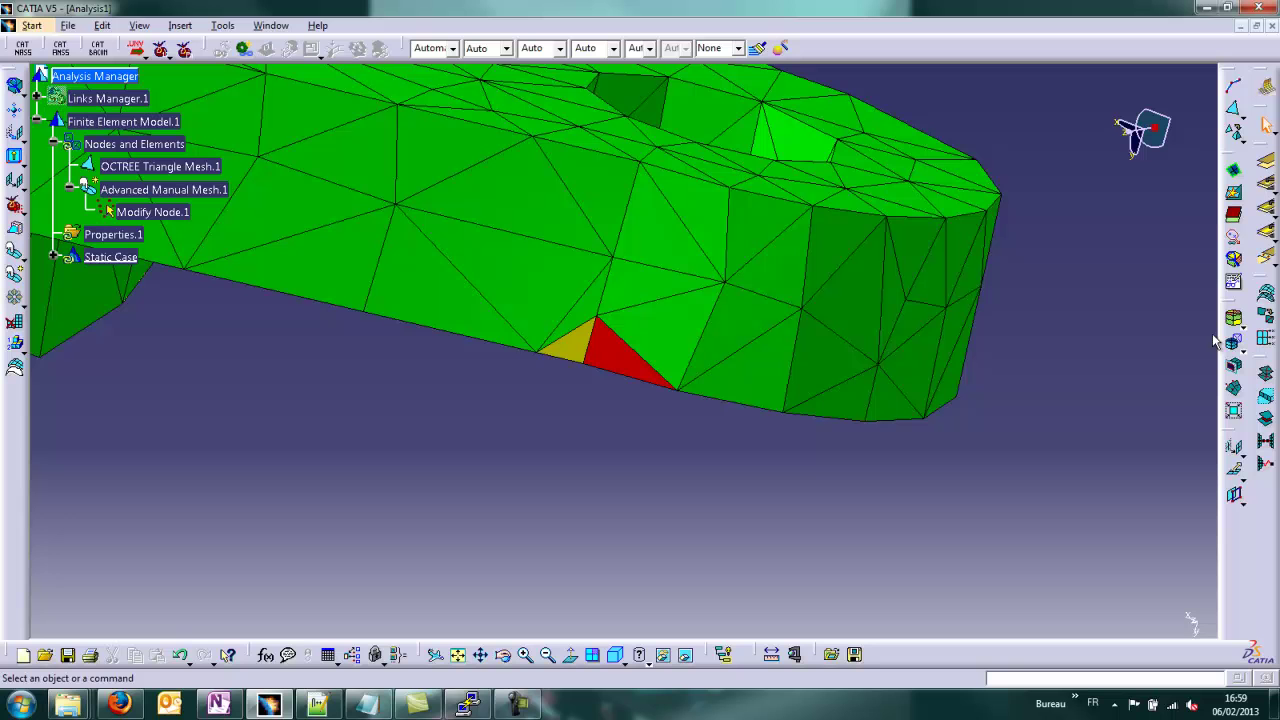
left_click(1234, 262)
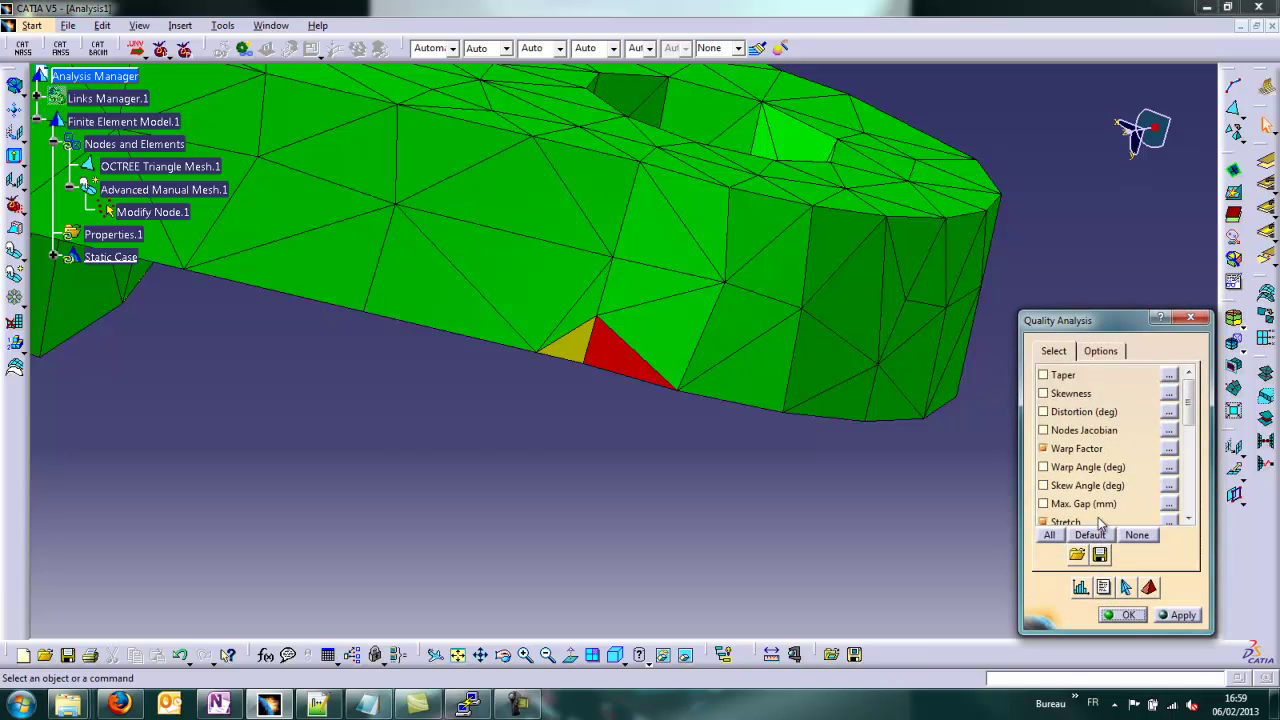
left_click(1127, 586)
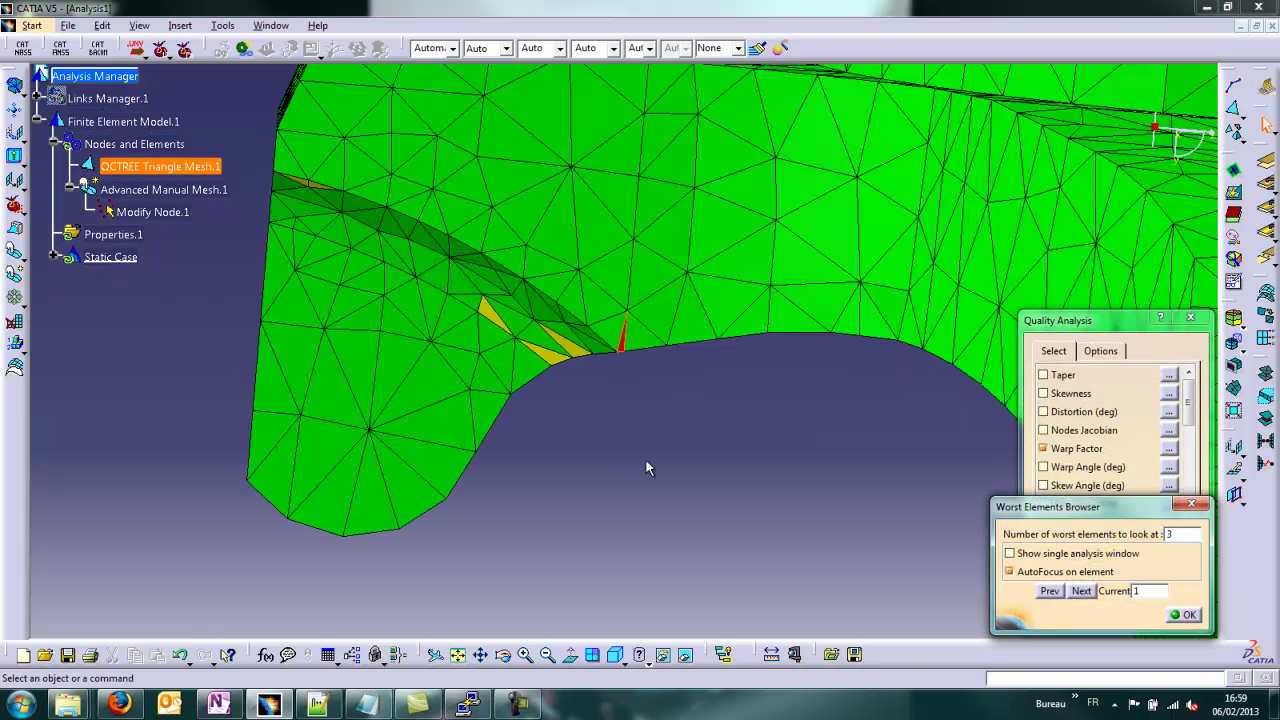
middle_click_drag(645, 468, 603, 259, "ctrl")
left_click(1184, 614)
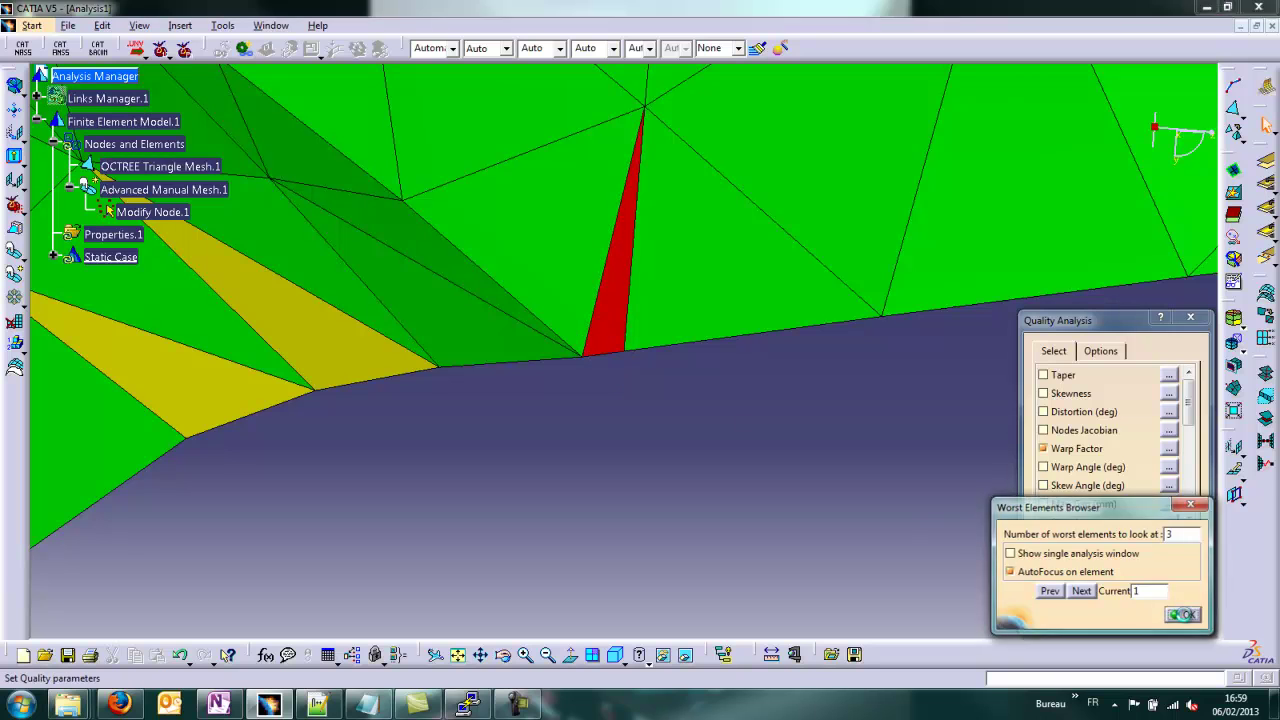
left_click(1130, 613)
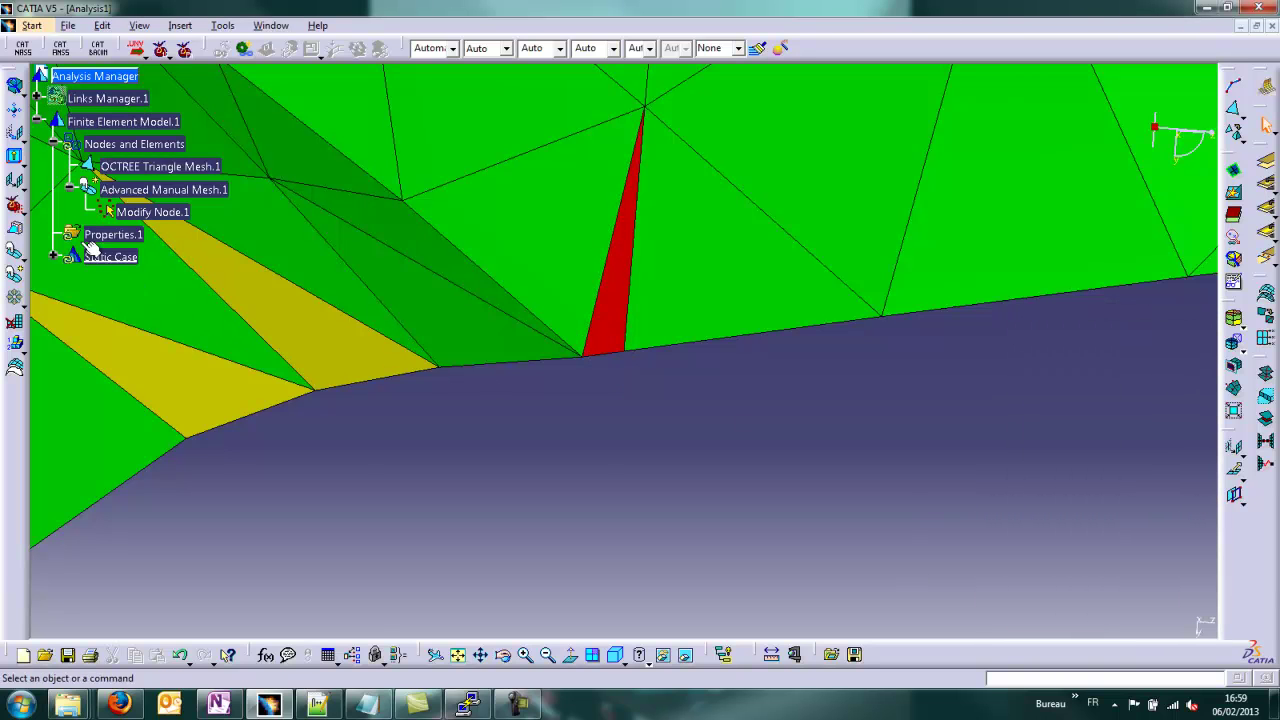
In the existing advanced manual mesh, move the red sliver's base node along the part edge to about Y 81.70, Z -62.49
double_click(155, 190)
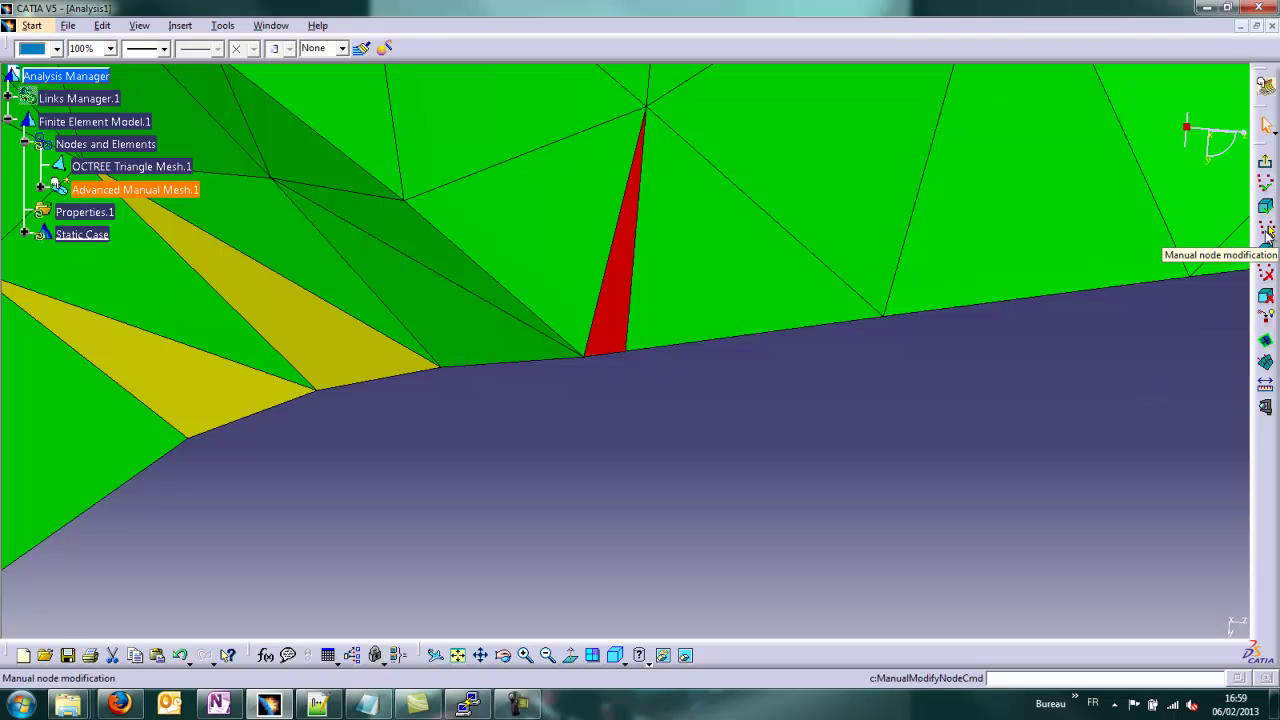
left_click(1267, 232)
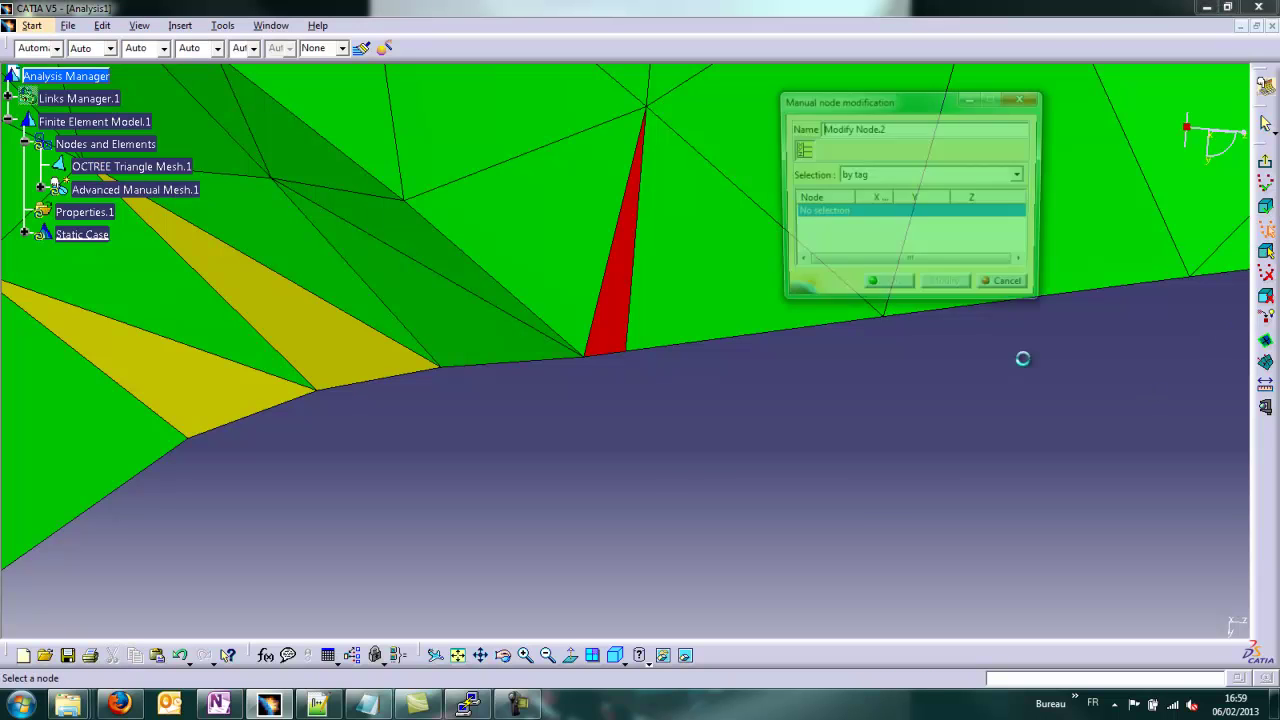
left_click(628, 352)
middle_click_drag(688, 470, 674, 515)
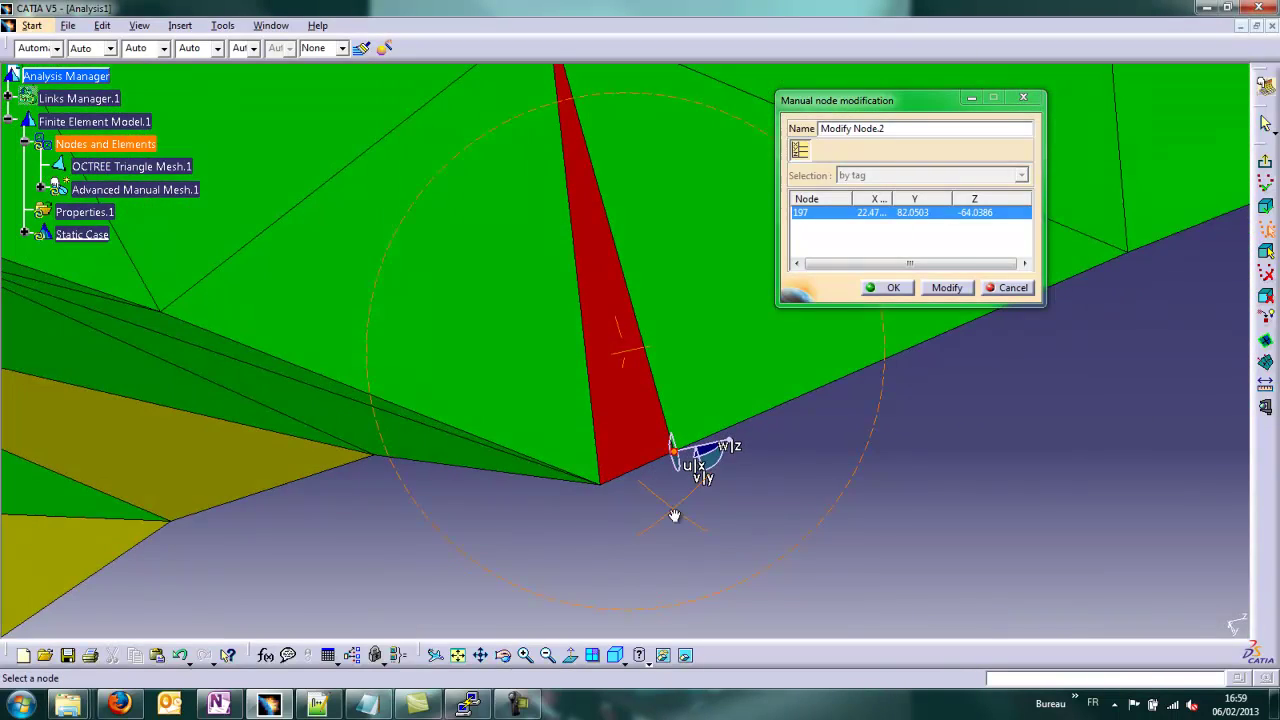
left_click_drag(719, 460, 724, 449)
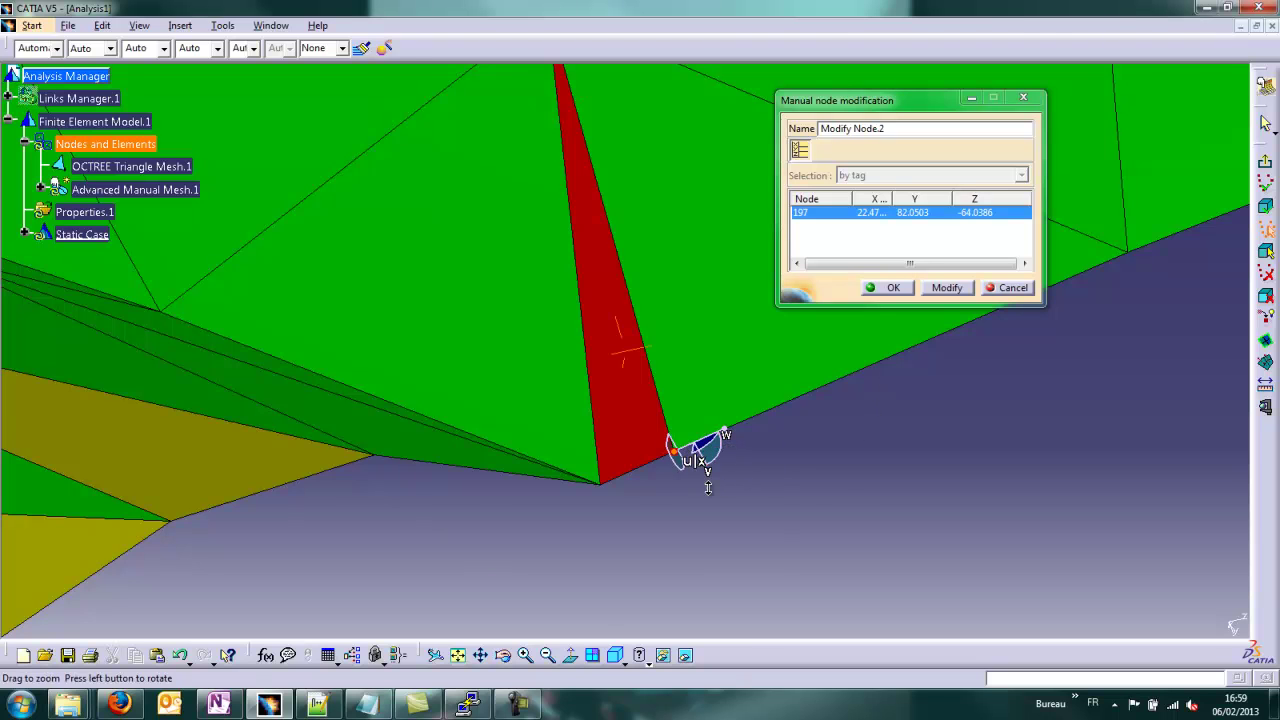
middle_click_drag(707, 487, 705, 478)
left_click_drag(702, 467, 868, 381)
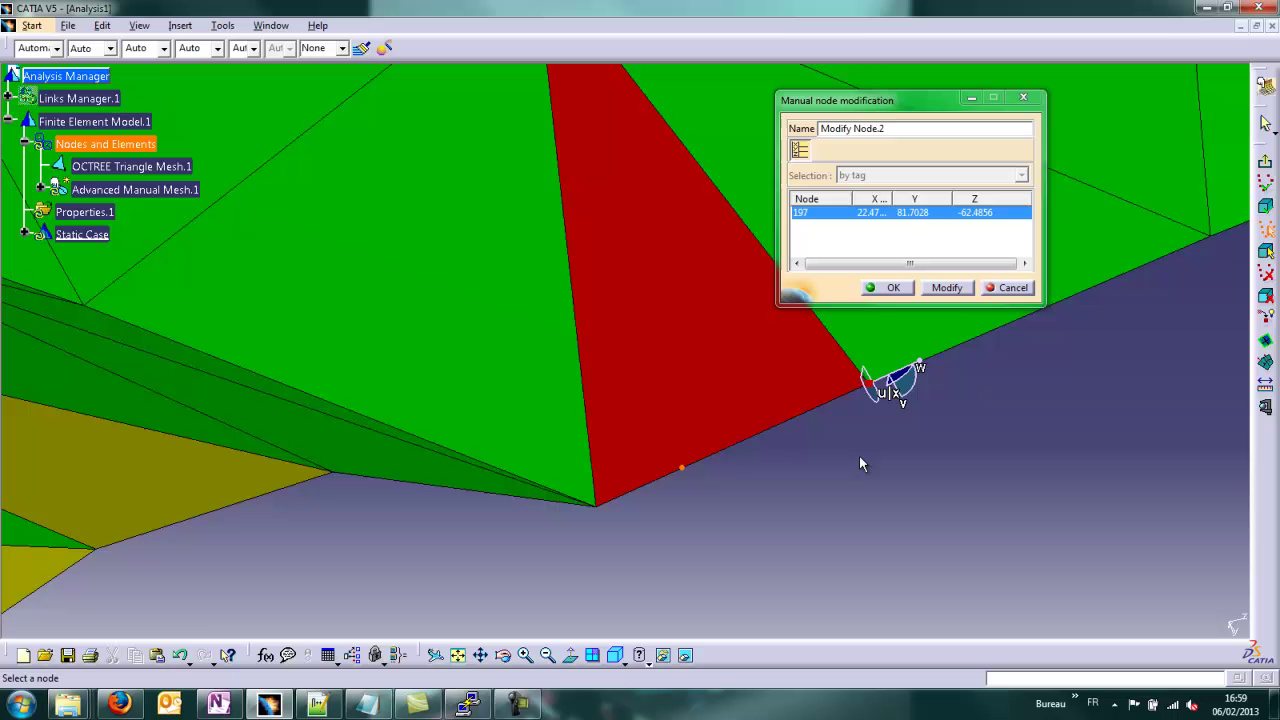
left_click(886, 287)
middle_click_drag(912, 408, 1134, 191)
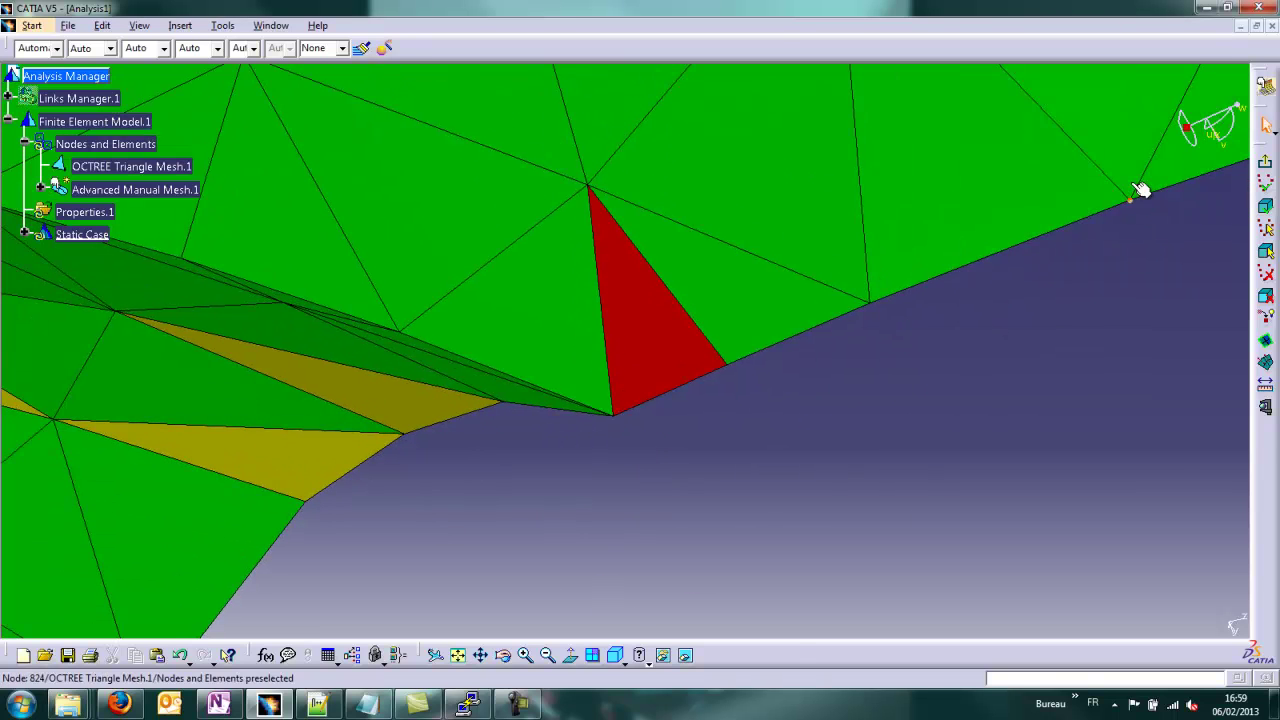
left_click(1264, 164)
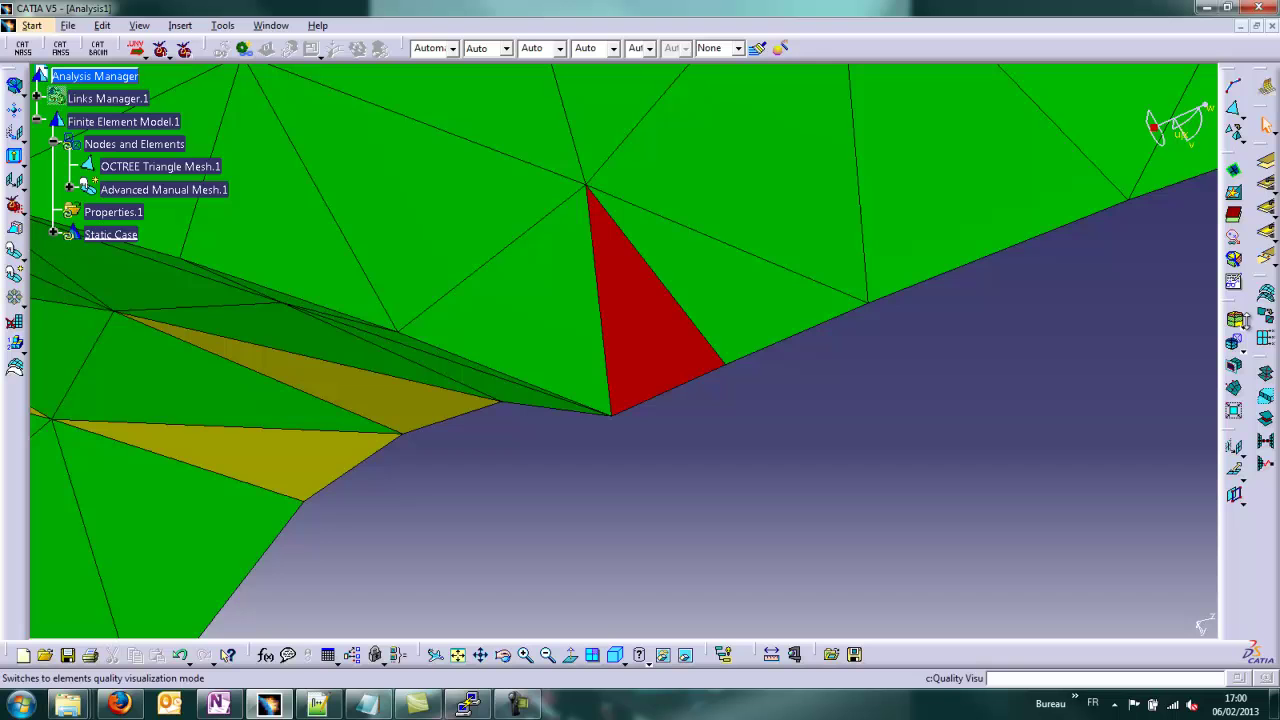
Refresh the quality visualization of the mesh and locate the new worst element with the Quality Analysis worst elements browser
left_click(1240, 338)
left_click(1242, 339)
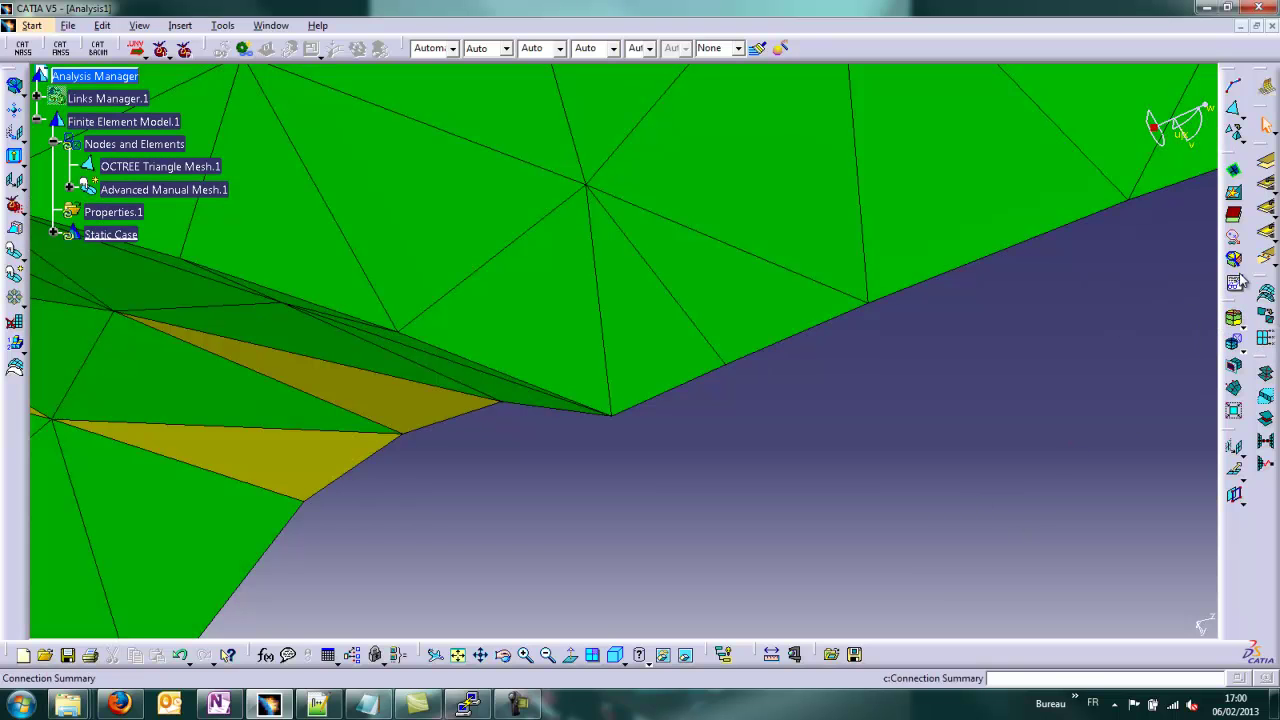
left_click(1233, 281)
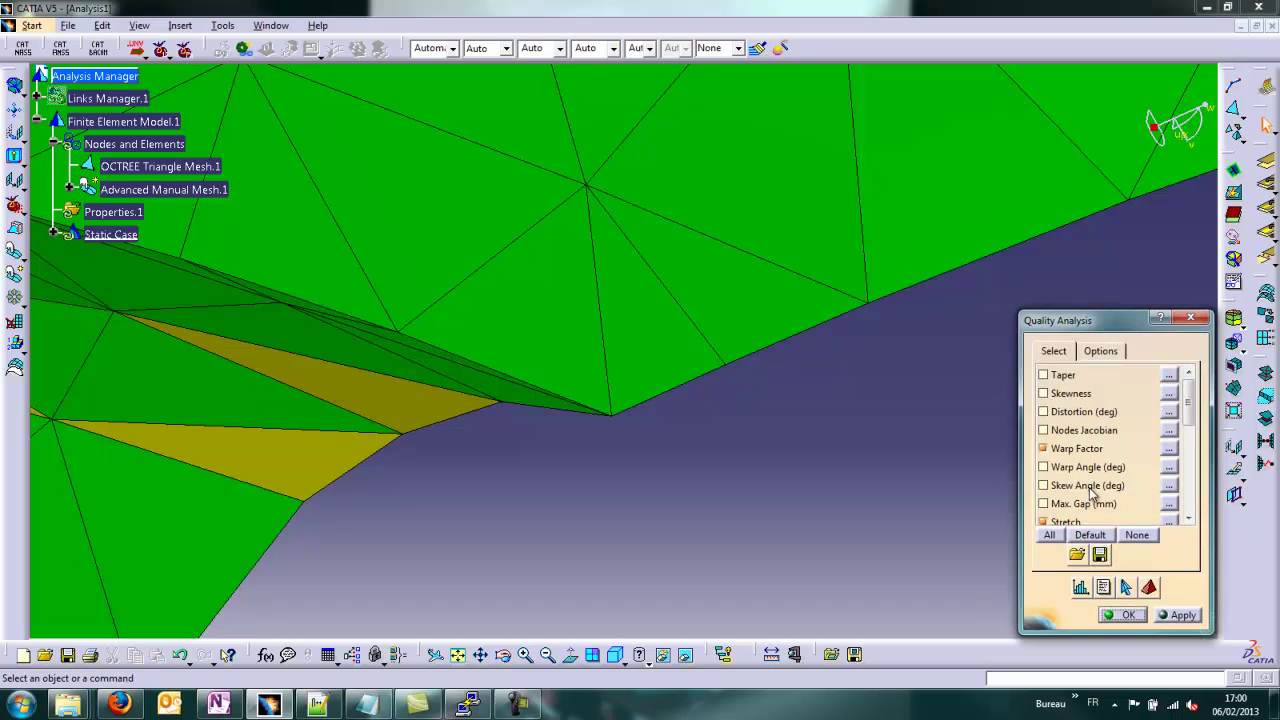
left_click(1149, 587)
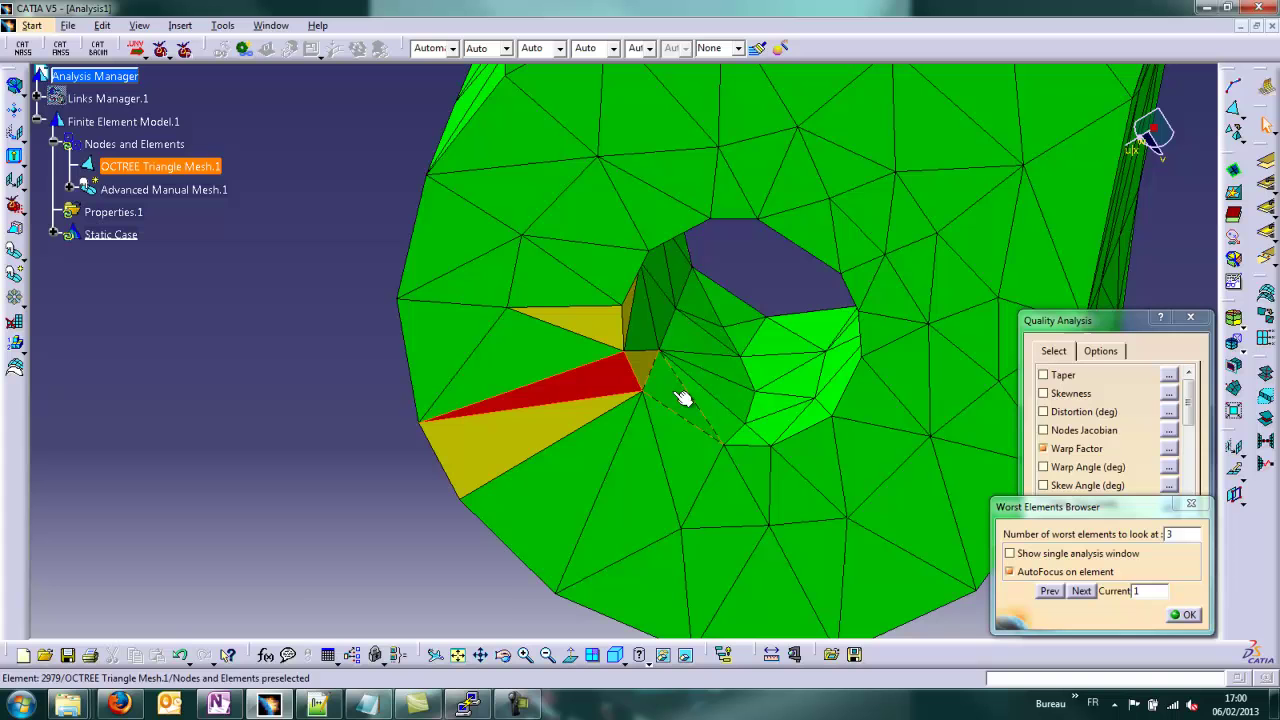
left_click(1188, 616)
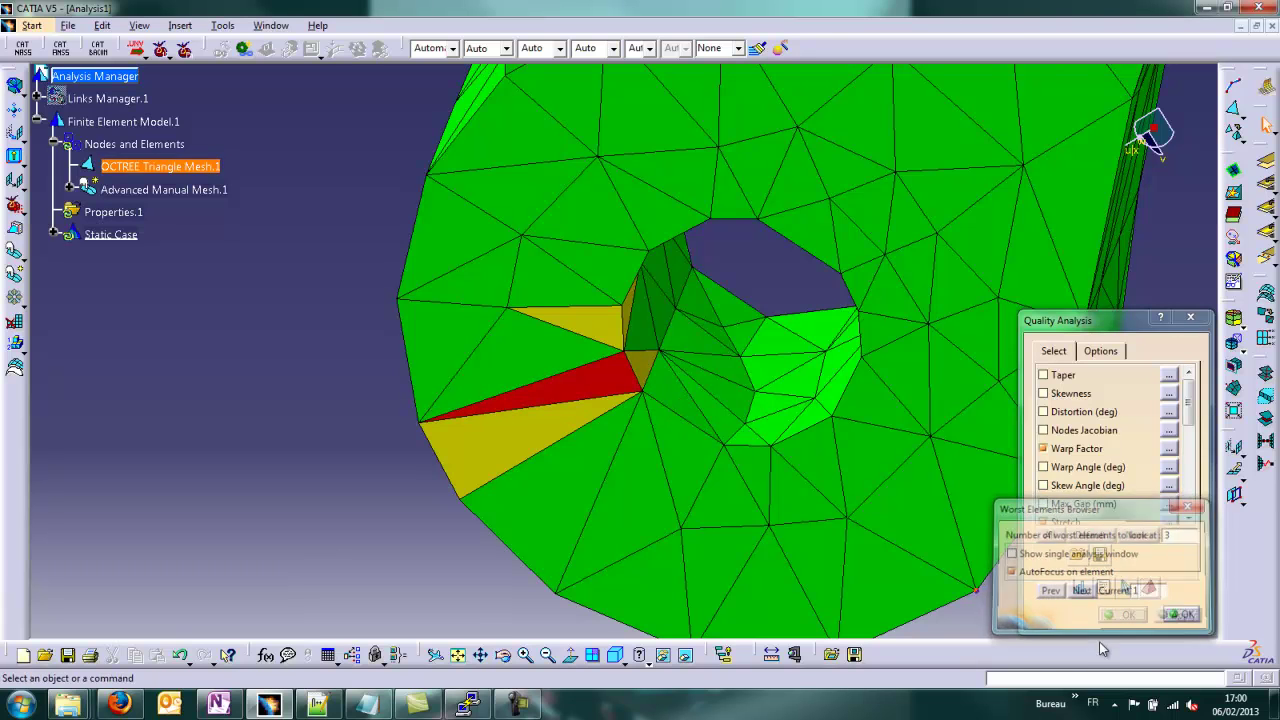
In the existing advanced manual mesh, move the red sliver's lower node on the hole edge to about Y 103.41, Z 11.91 to widen the triangle
left_click(145, 189)
double_click(145, 189)
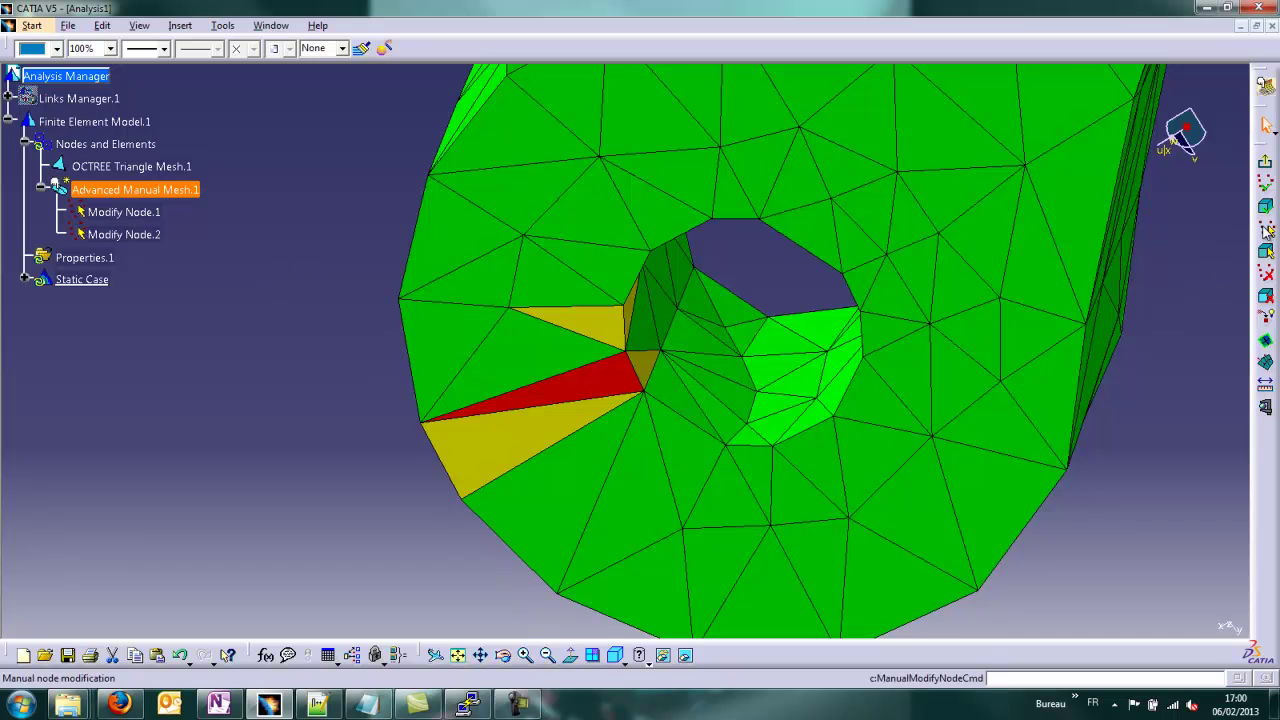
left_click(1265, 228)
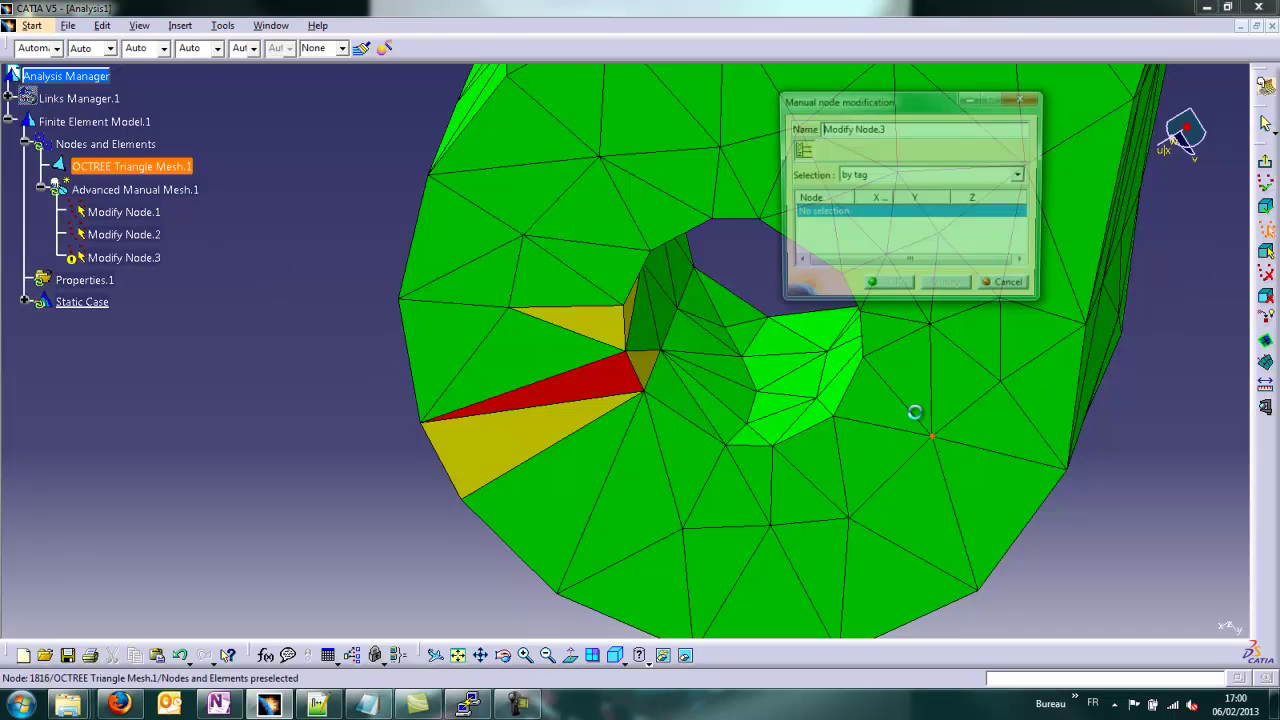
left_click(647, 396)
middle_click_drag(700, 466, 661, 332)
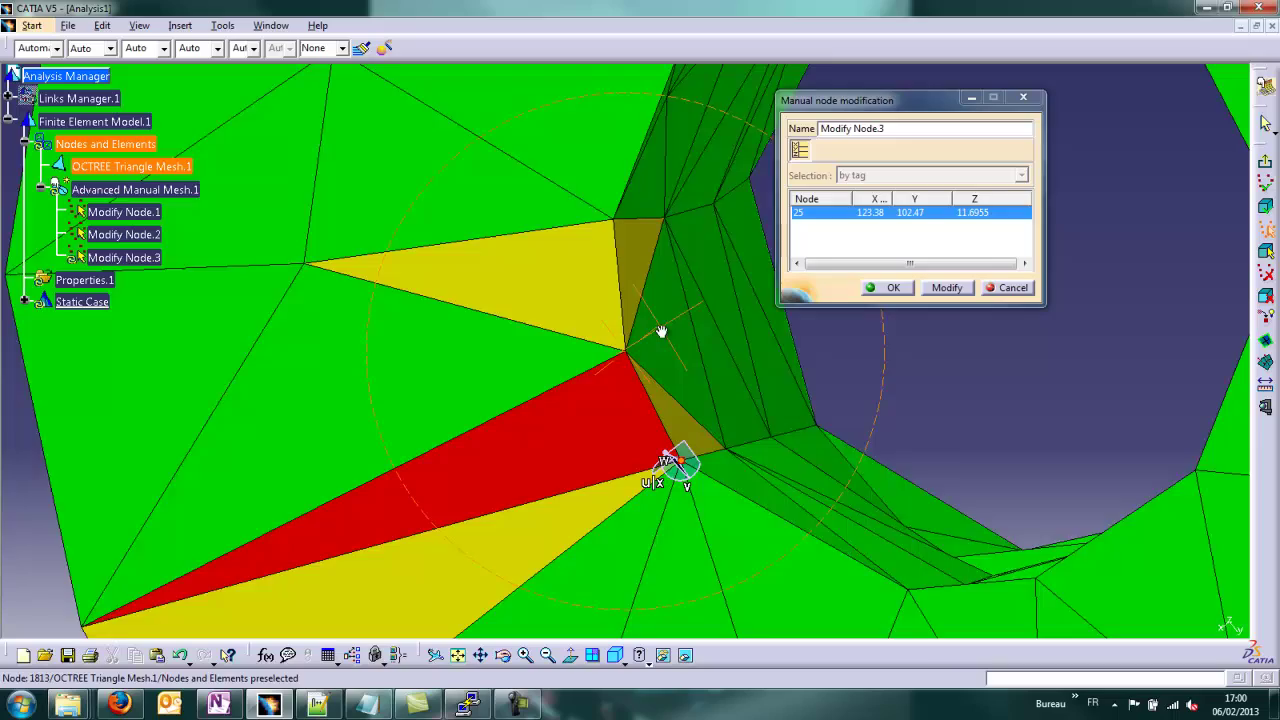
middle_click_drag(768, 583, 638, 420)
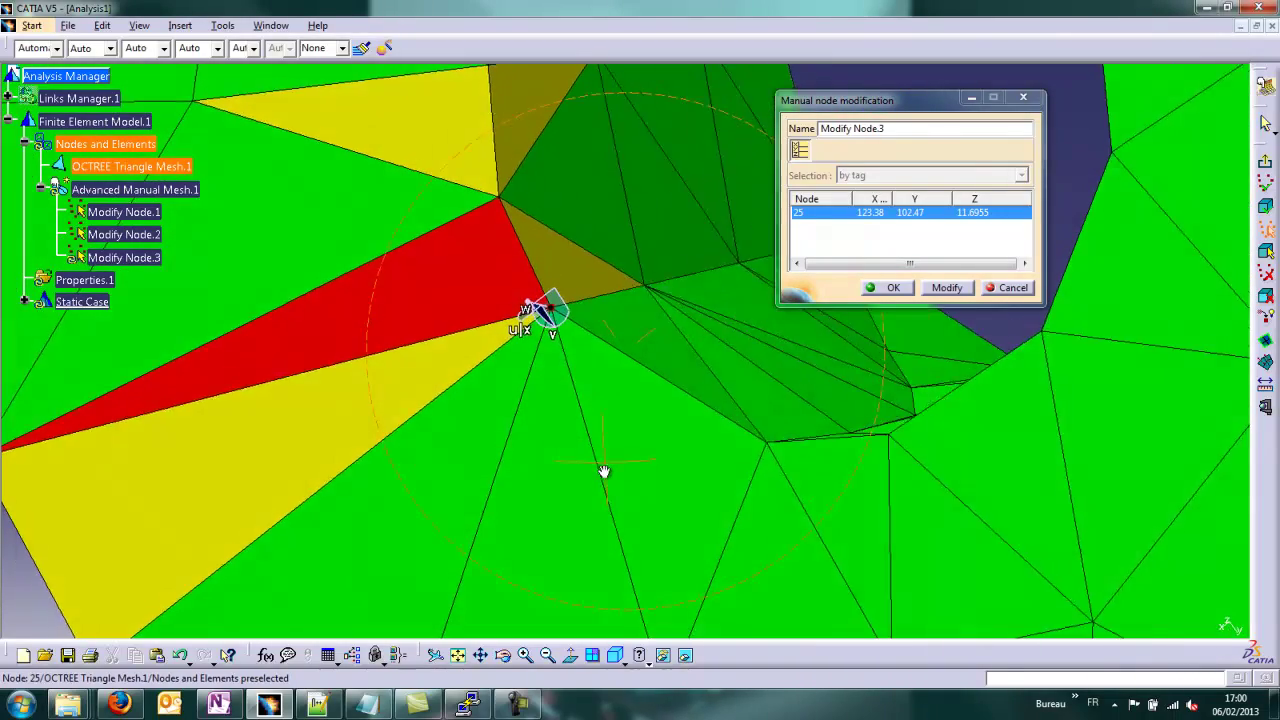
middle_click_drag(604, 471, 651, 383)
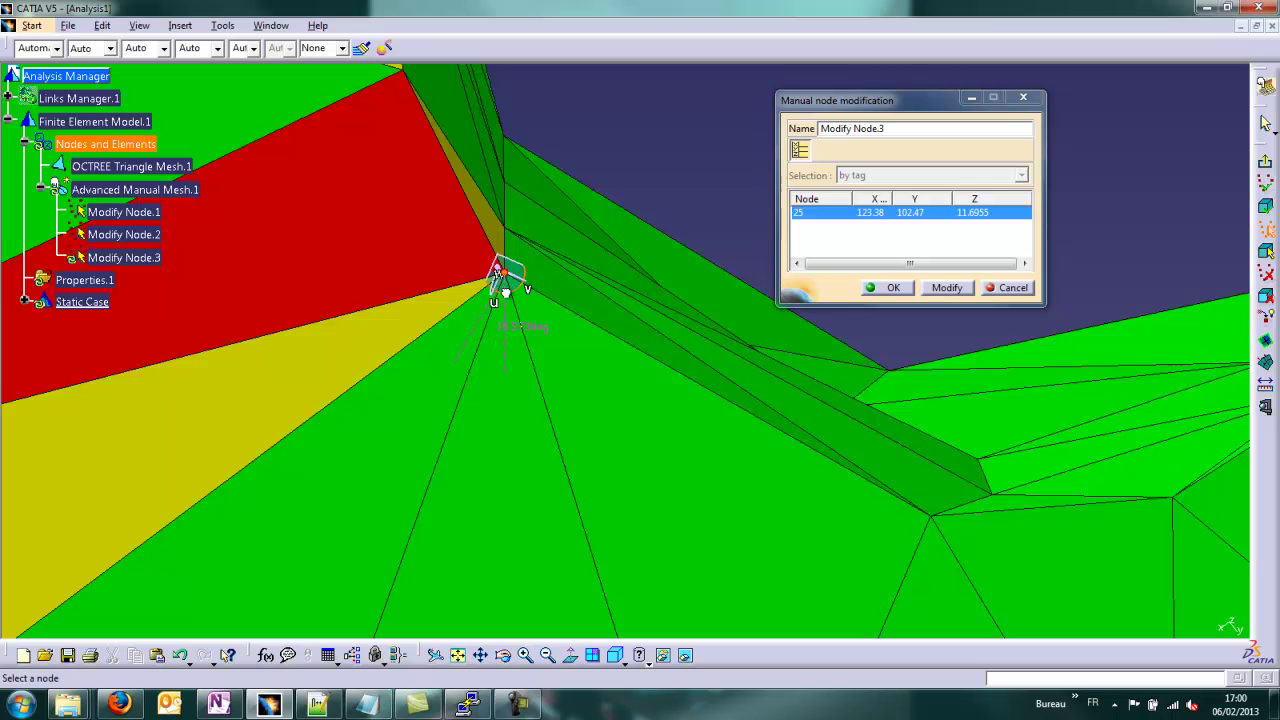
middle_click_drag(611, 374, 574, 349)
middle_click_drag(440, 268, 543, 440)
left_click_drag(452, 322, 636, 400)
middle_click_drag(637, 246, 671, 393)
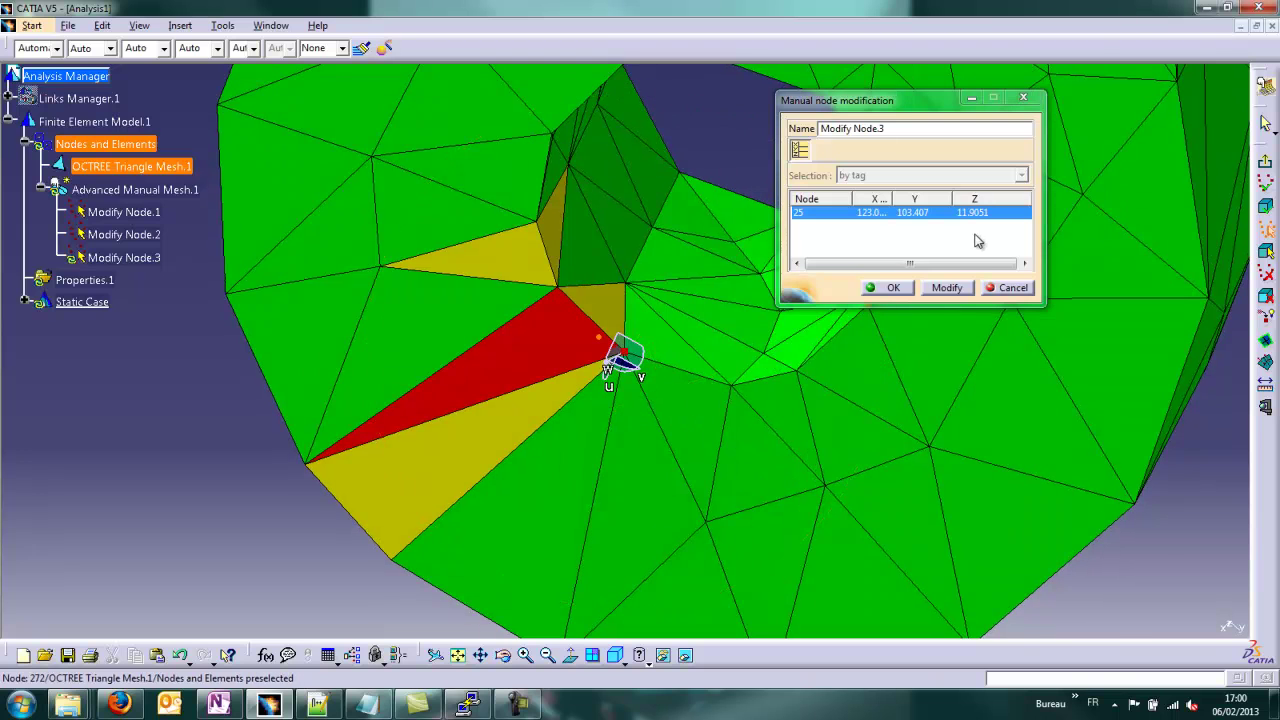
left_click(895, 288)
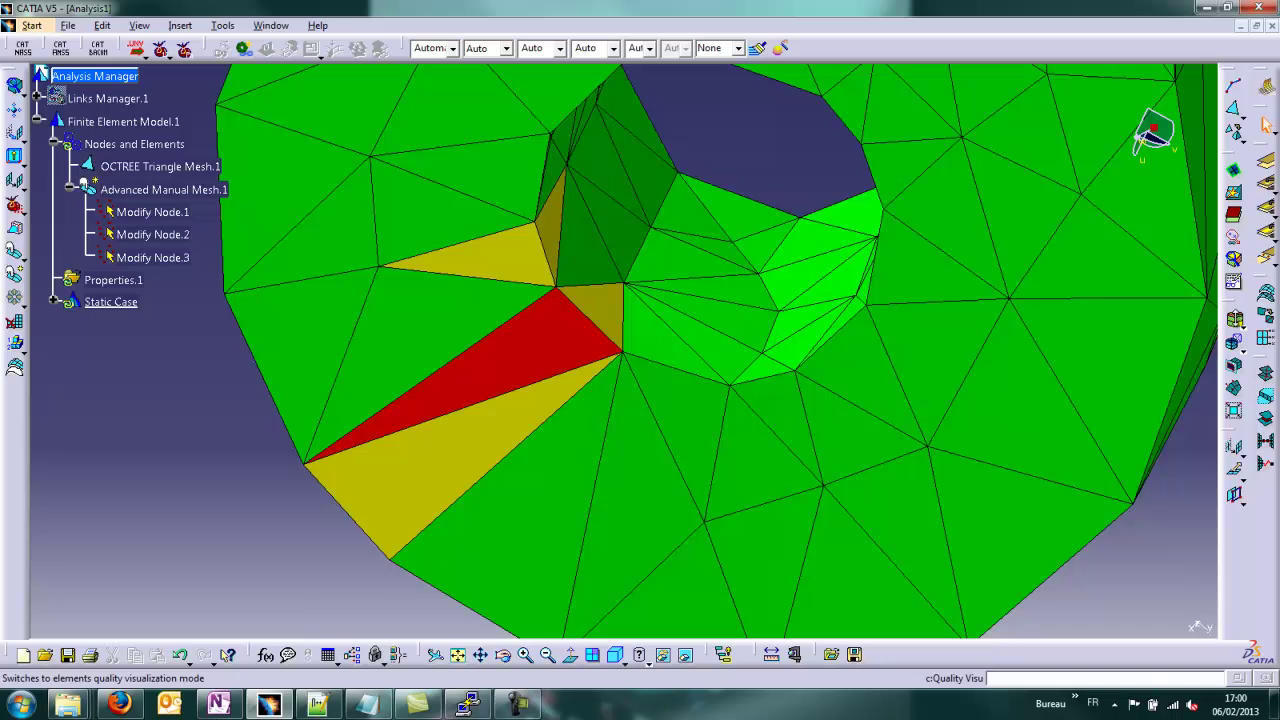
Update the quality display after the node move and browse to the worst remaining element with the quality analysis
left_click(1236, 320)
left_click(1217, 334)
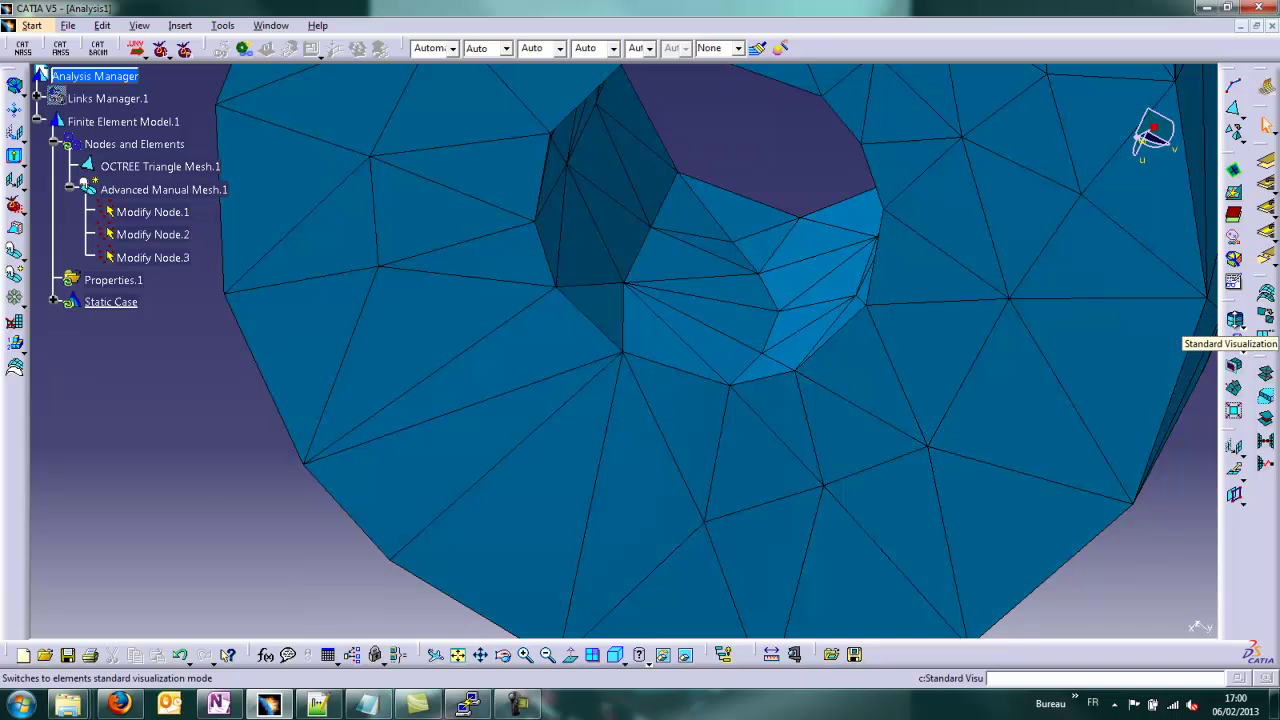
left_click(1241, 336)
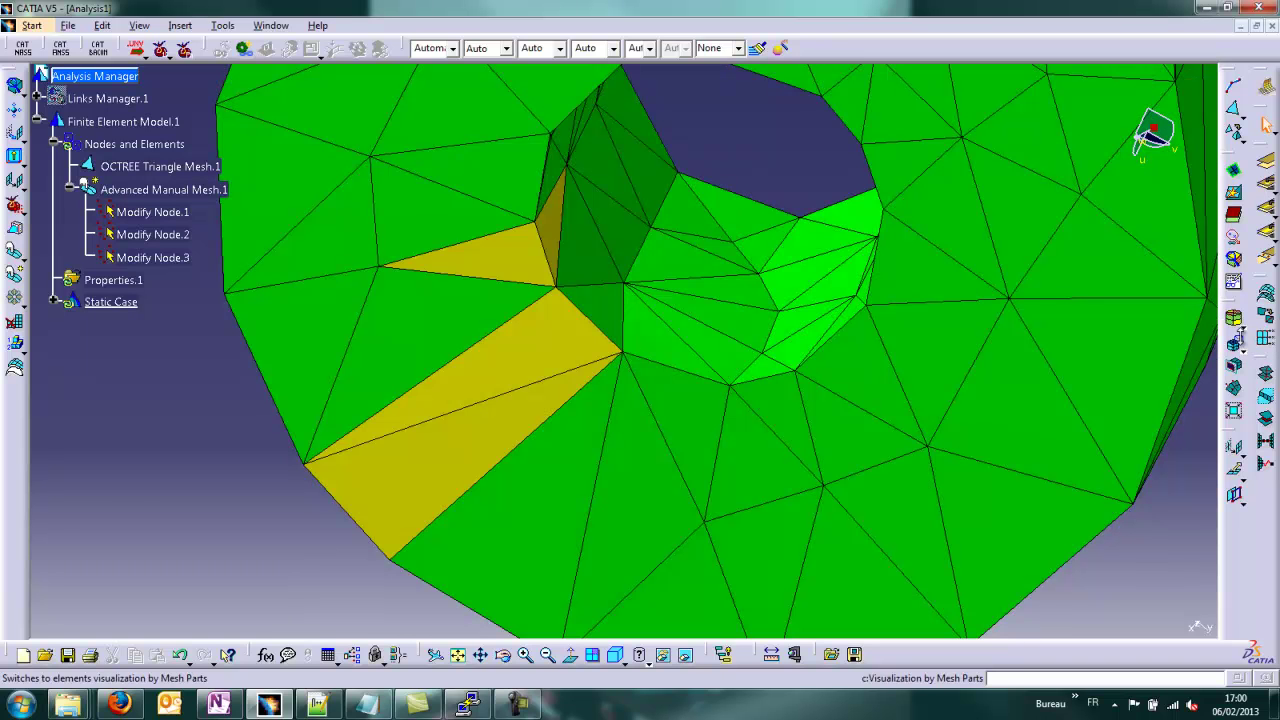
left_click(1233, 258)
left_click(1151, 587)
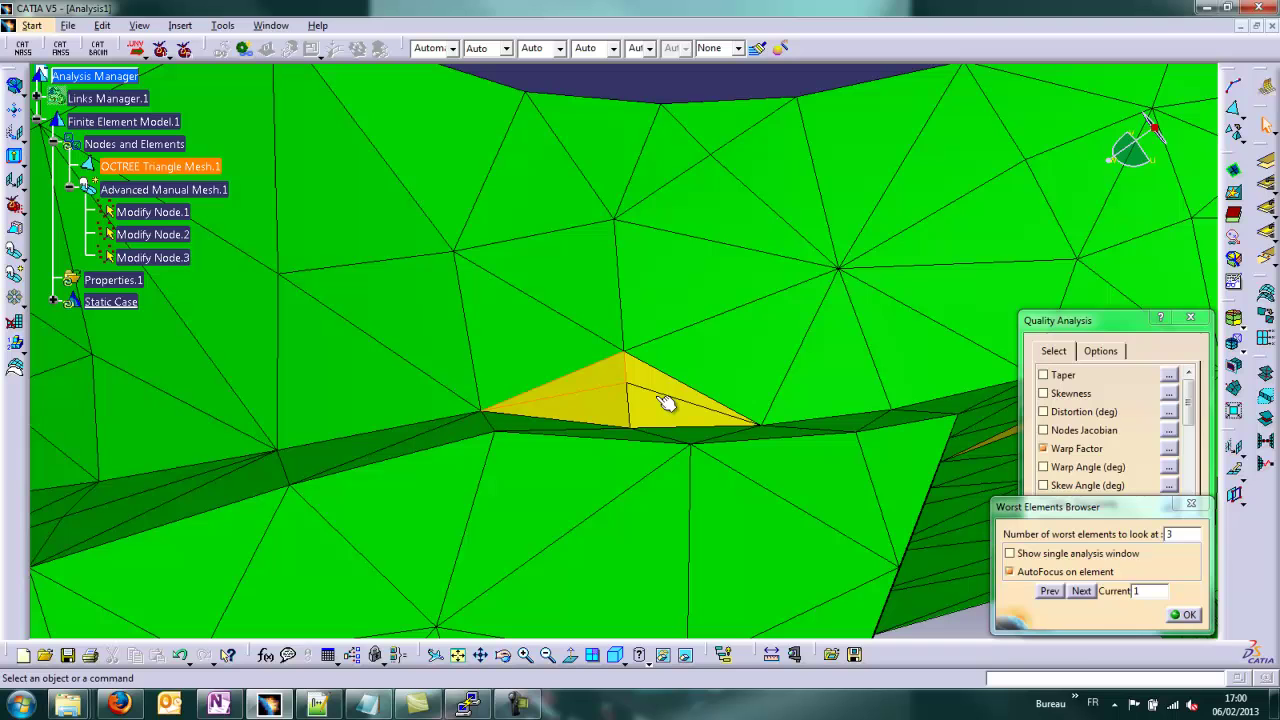
left_click(1183, 614)
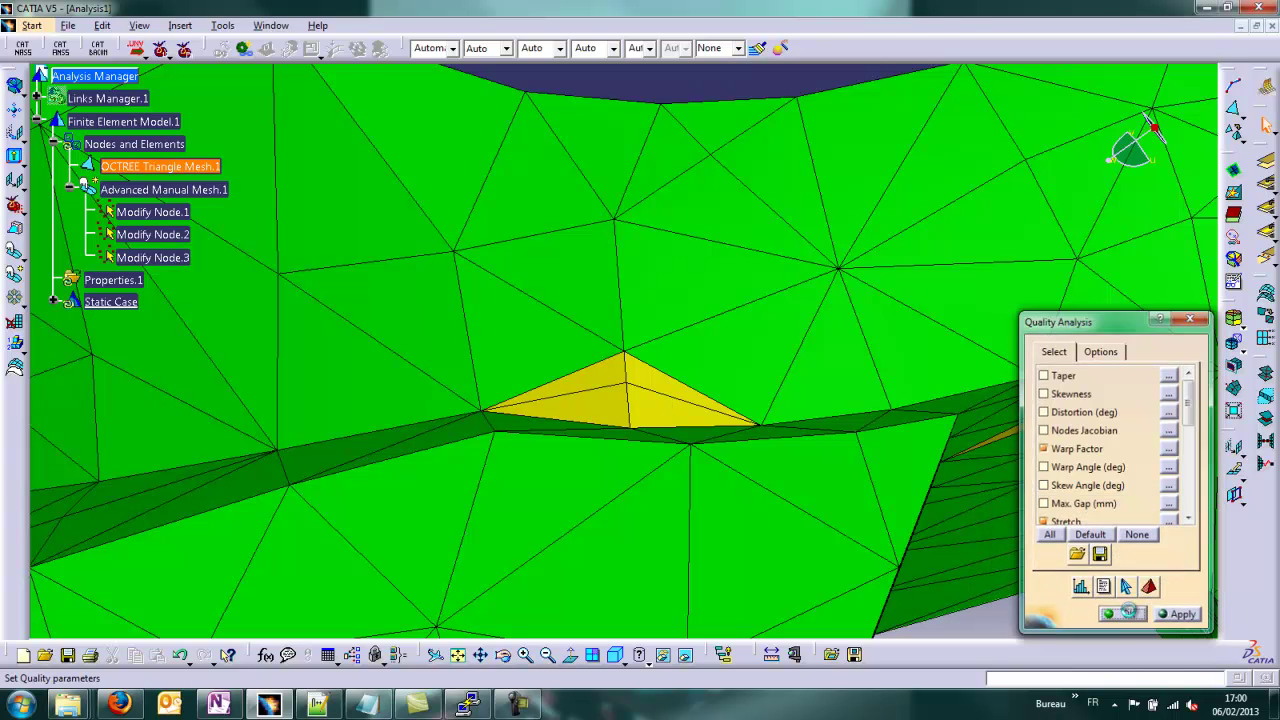
left_click(1177, 614)
In the existing advanced manual mesh, delete the four adjoining yellow triangles along the part edge with manual element deletion
double_click(150, 190)
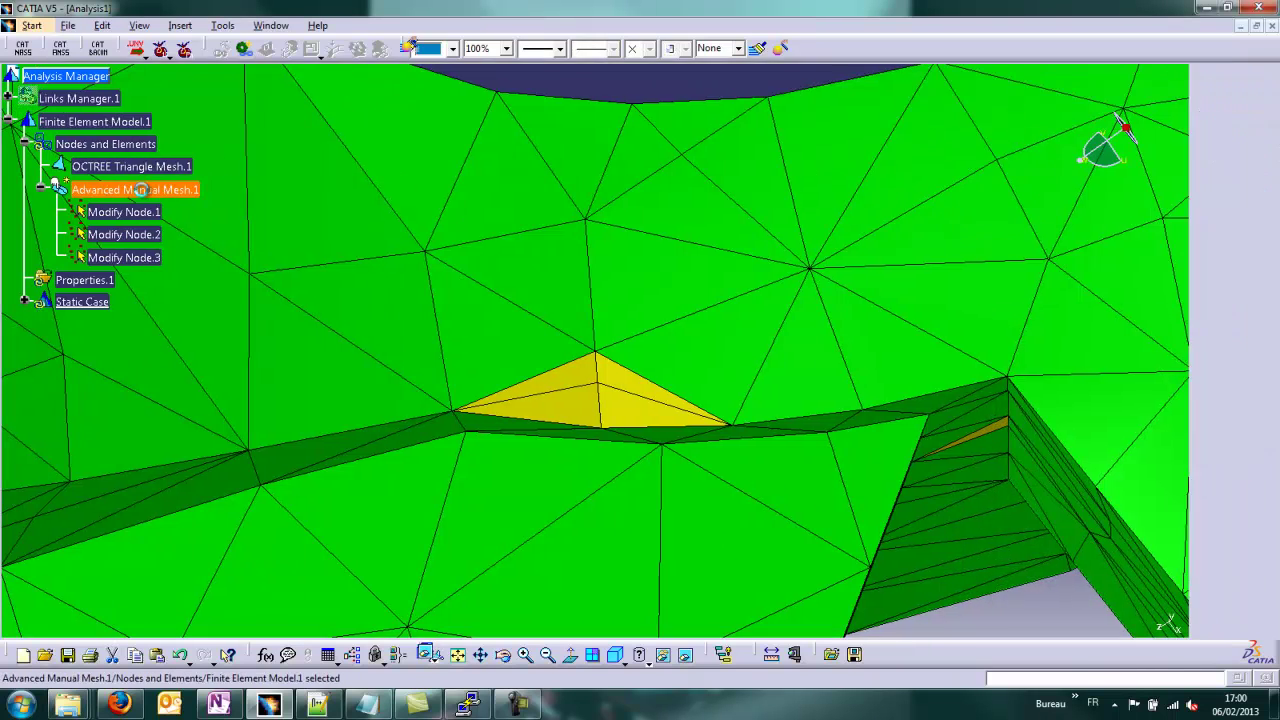
left_click(41, 189)
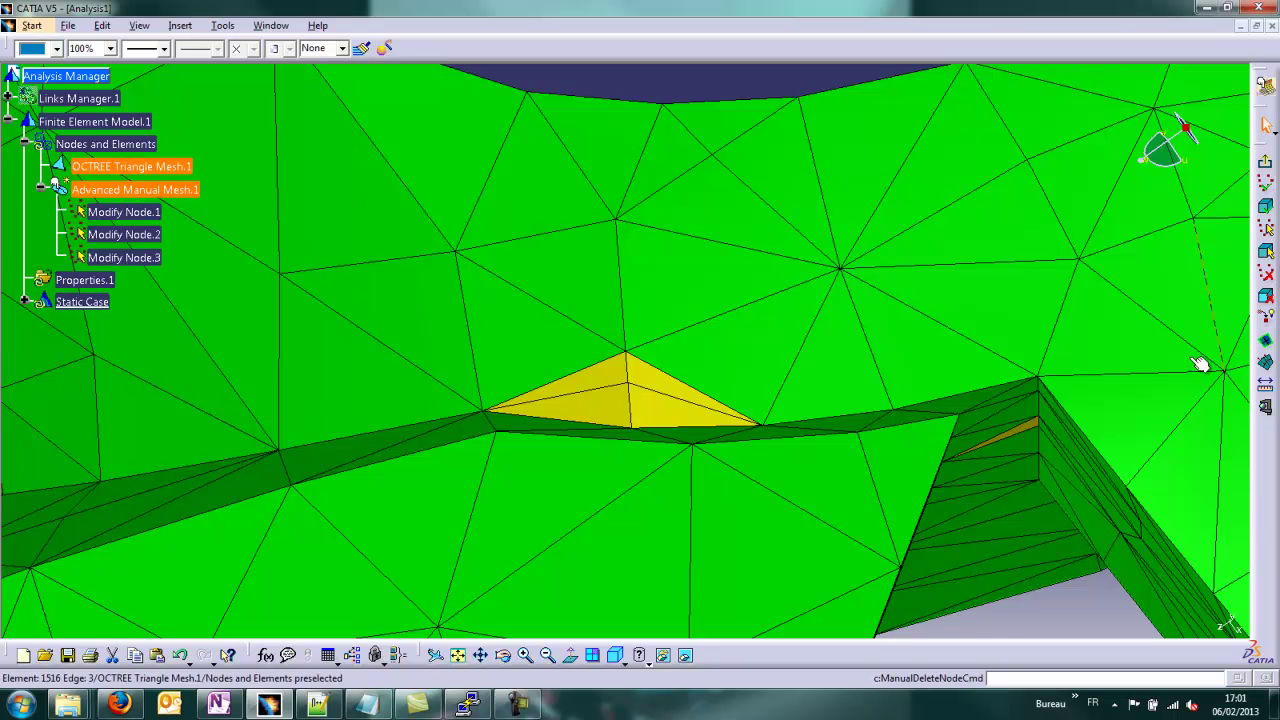
middle_click_drag(610, 465, 785, 340)
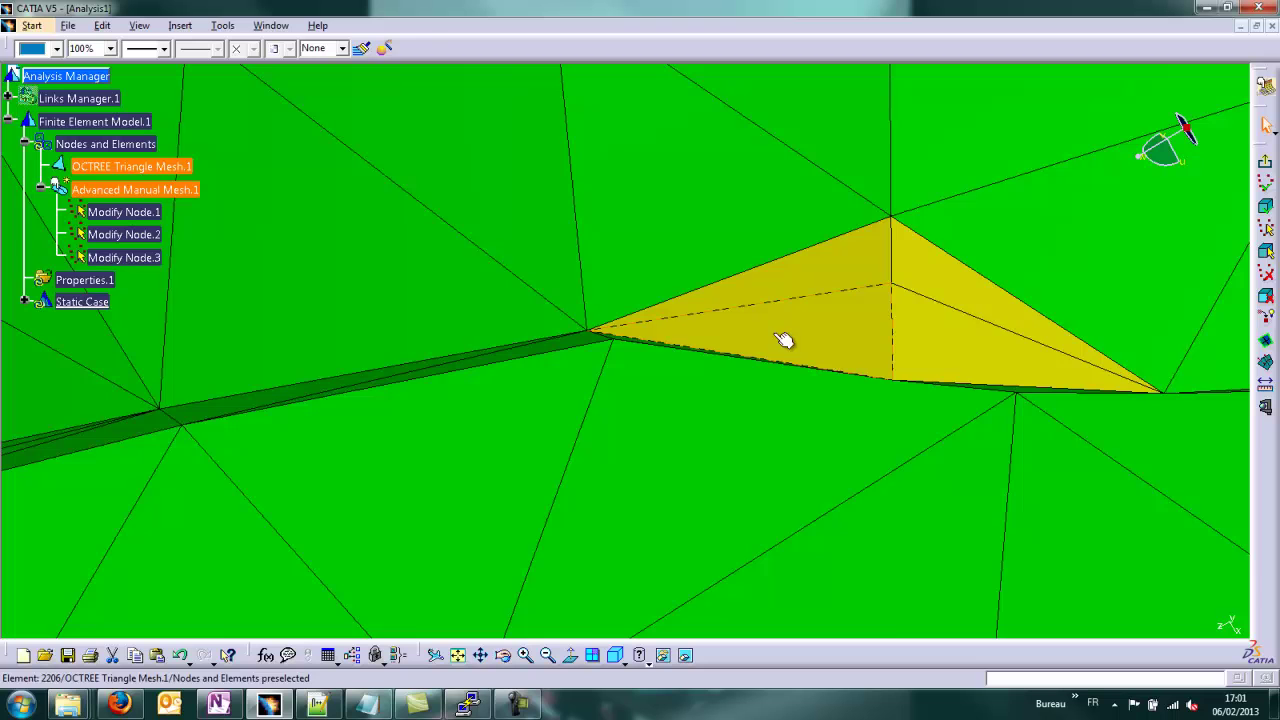
middle_click(777, 336)
middle_click(785, 322)
middle_click_drag(842, 469, 866, 429)
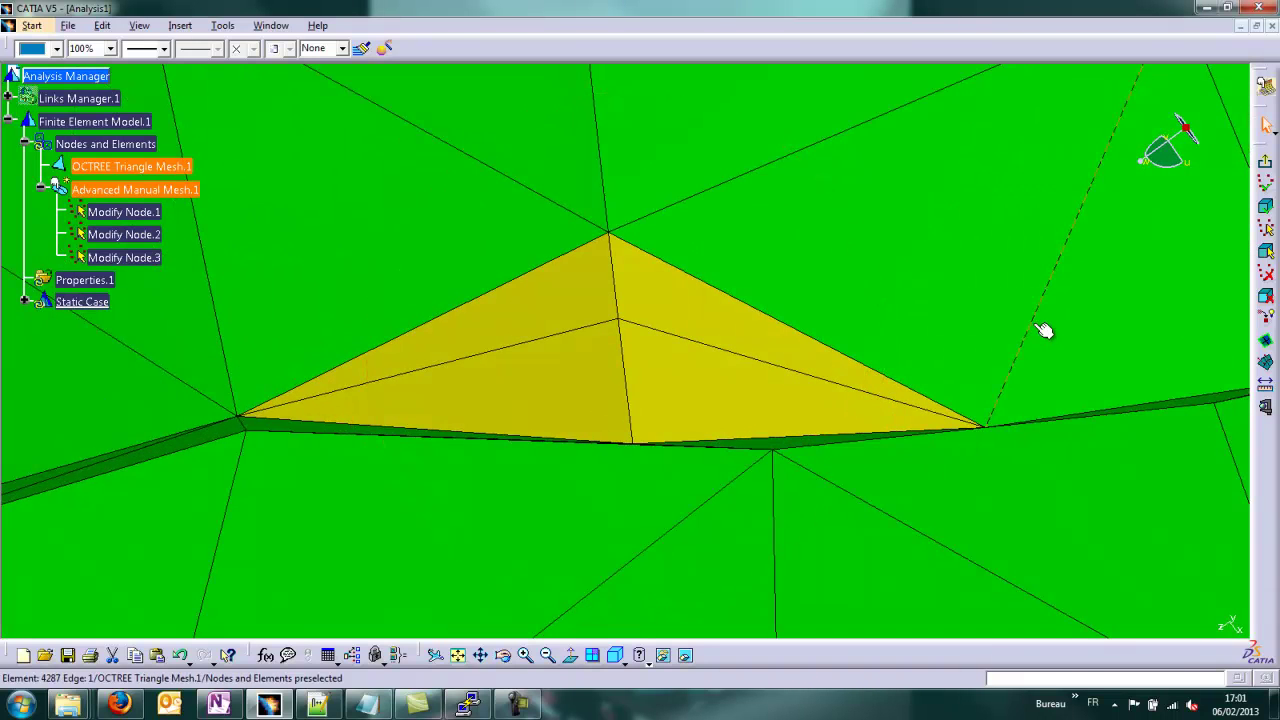
left_click(1265, 273)
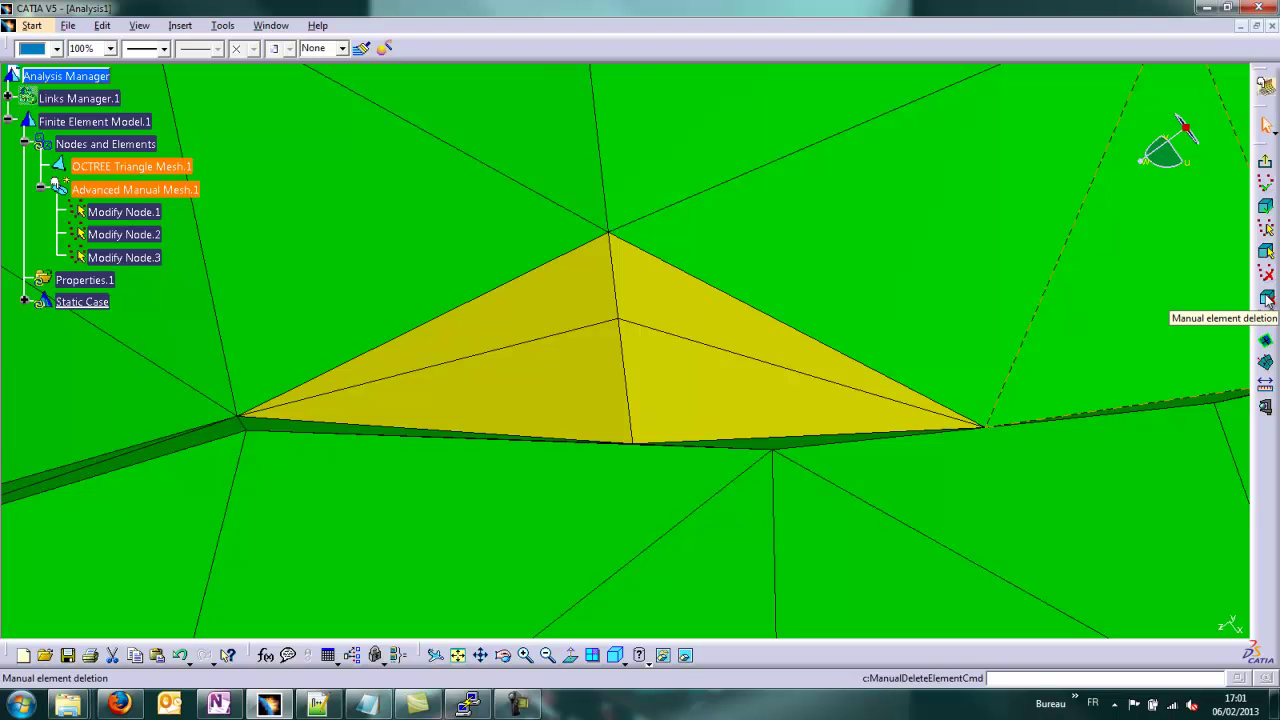
left_click(1266, 299)
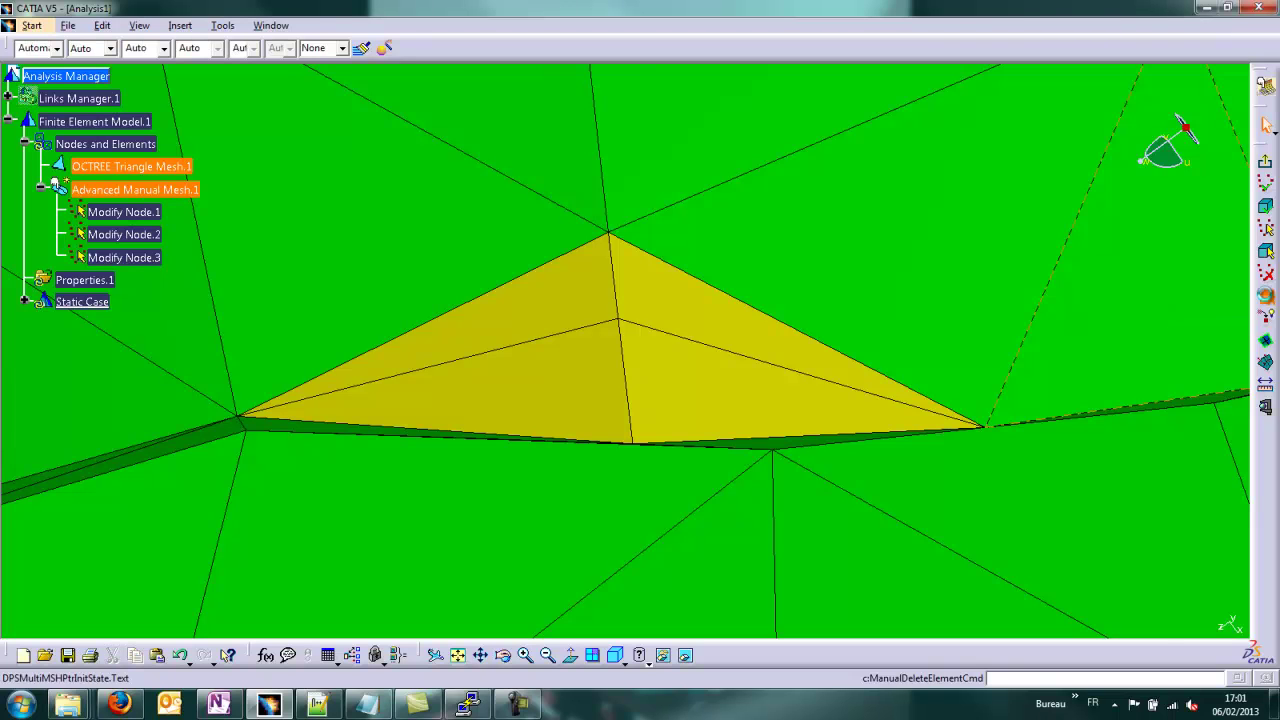
left_click(521, 300)
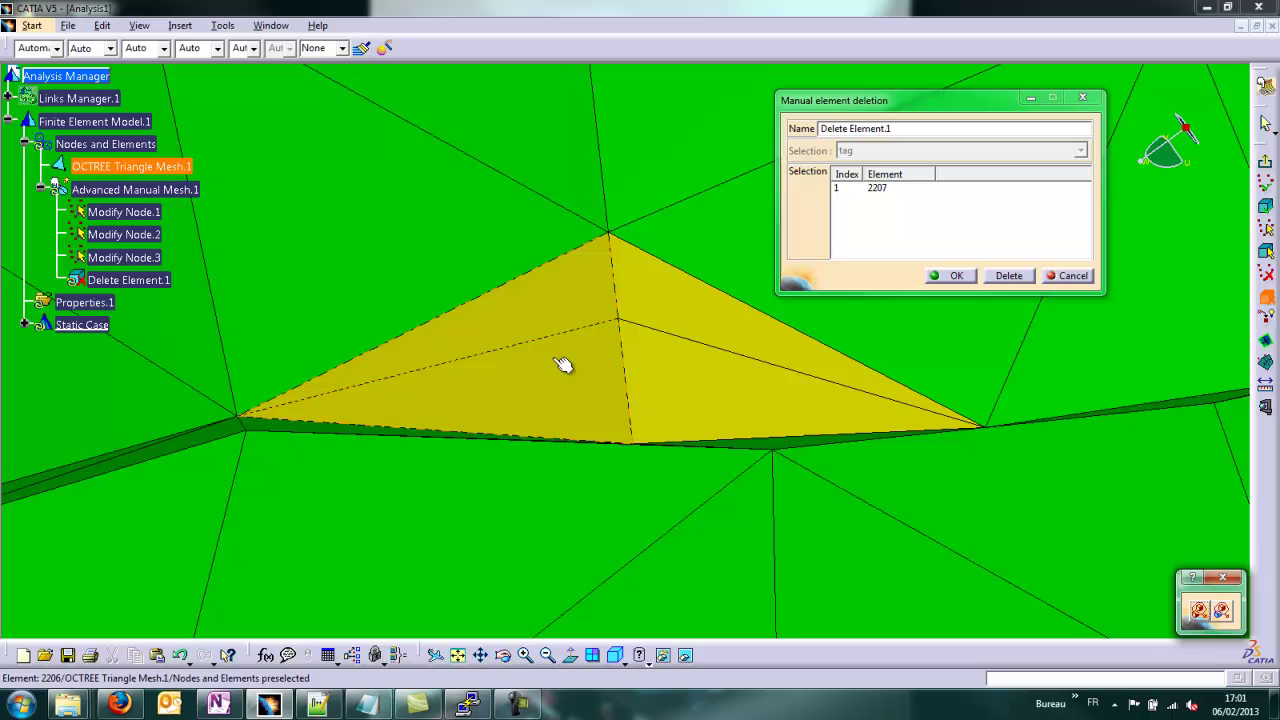
left_click(566, 363)
left_click(689, 371)
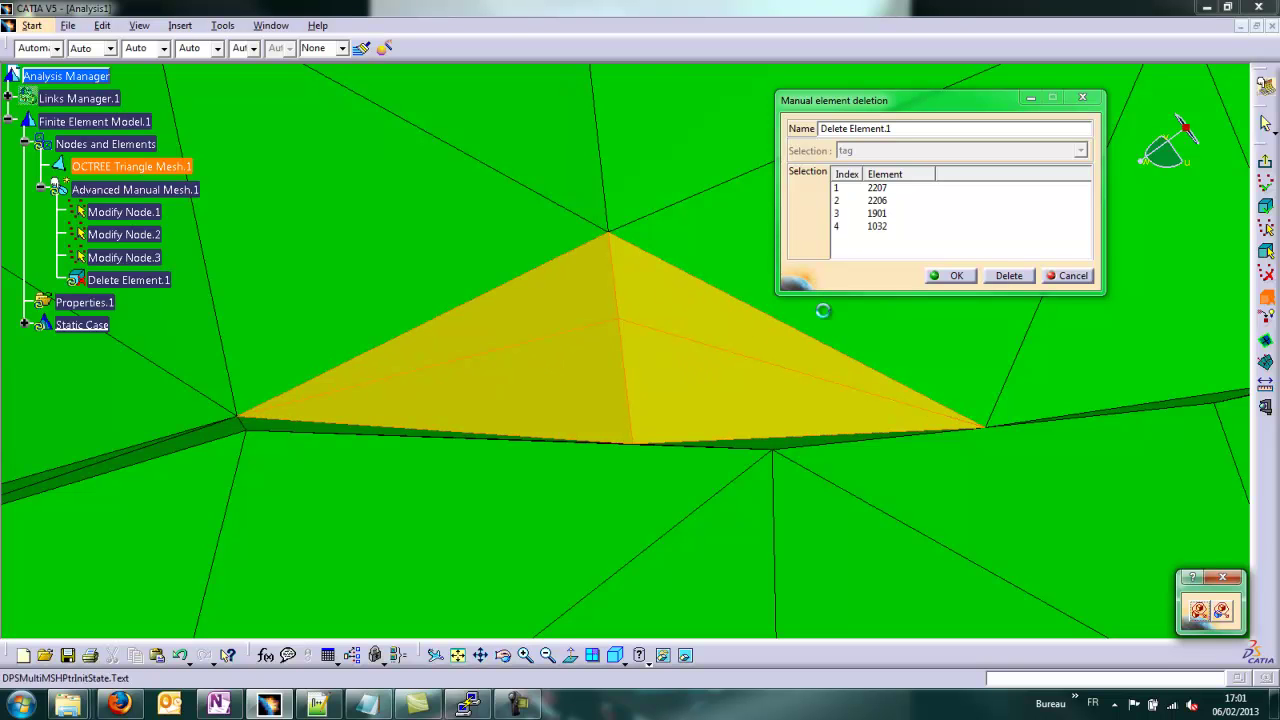
left_click(945, 276)
Fill the gap left by the deleted elements with two three-node triangular shell elements sharing the edge between the gap's upper and lower nodes
middle_click_drag(750, 472, 643, 443)
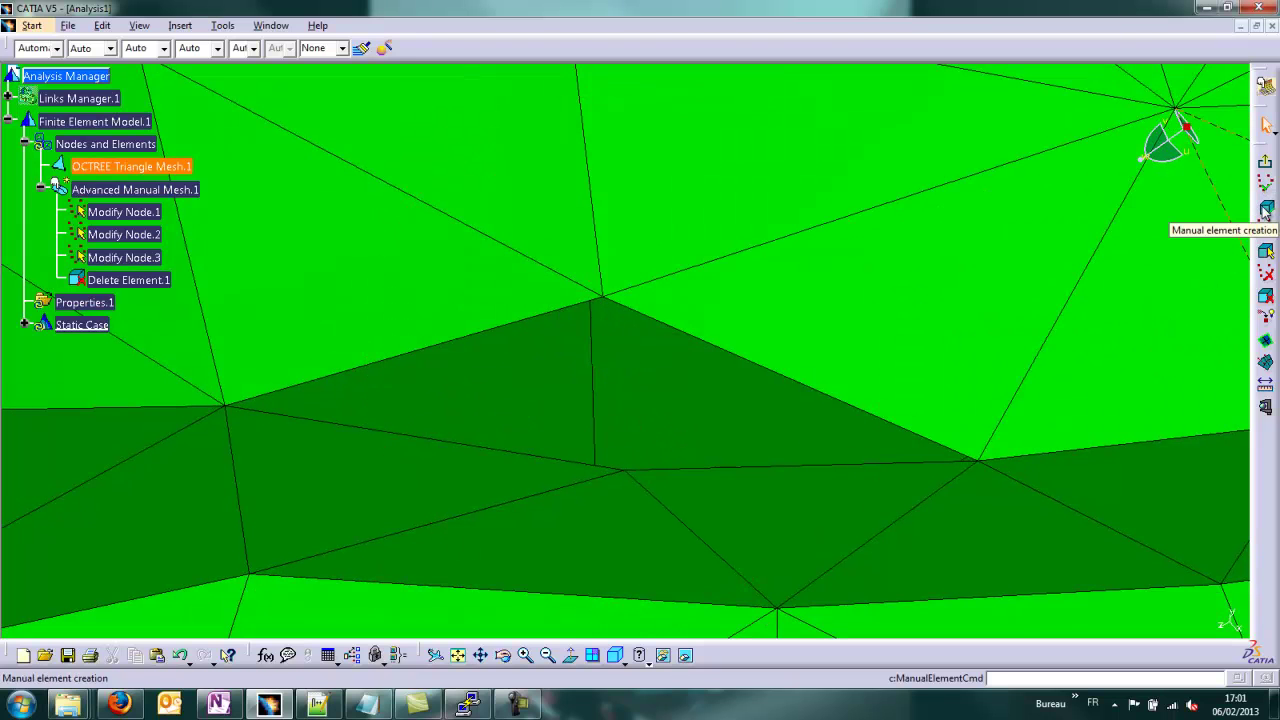
left_click(800, 149)
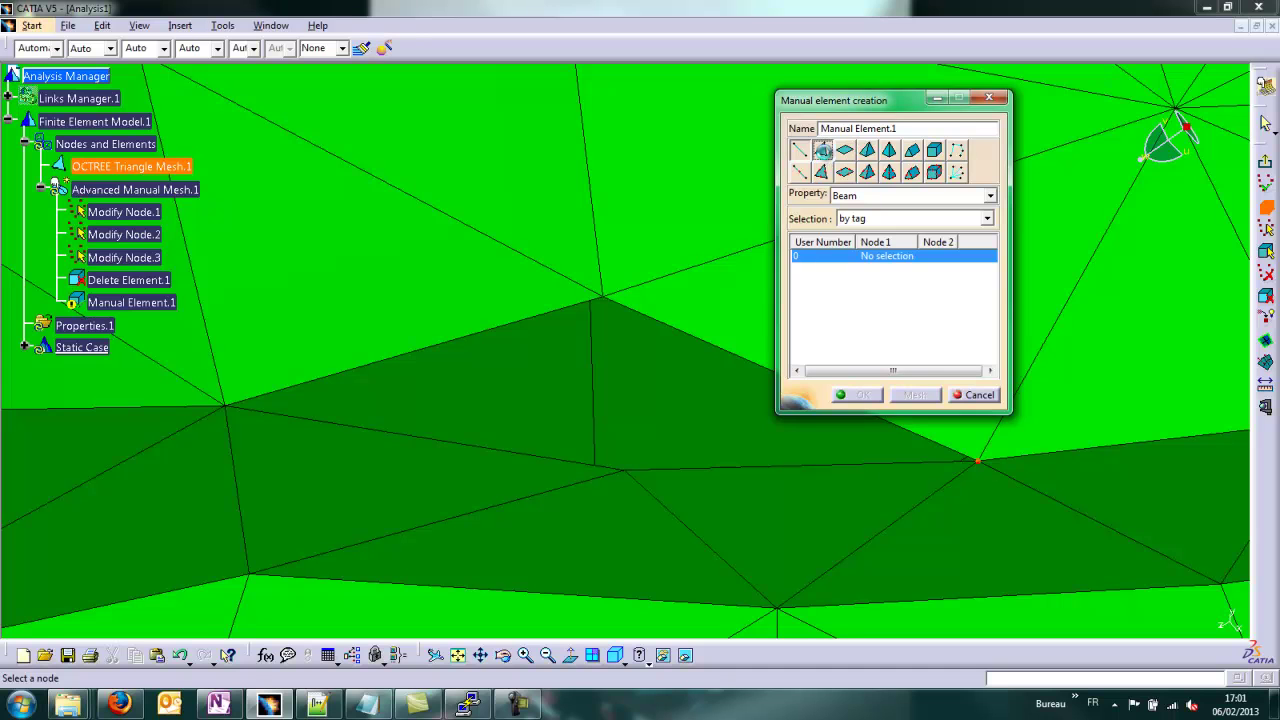
left_click(822, 150)
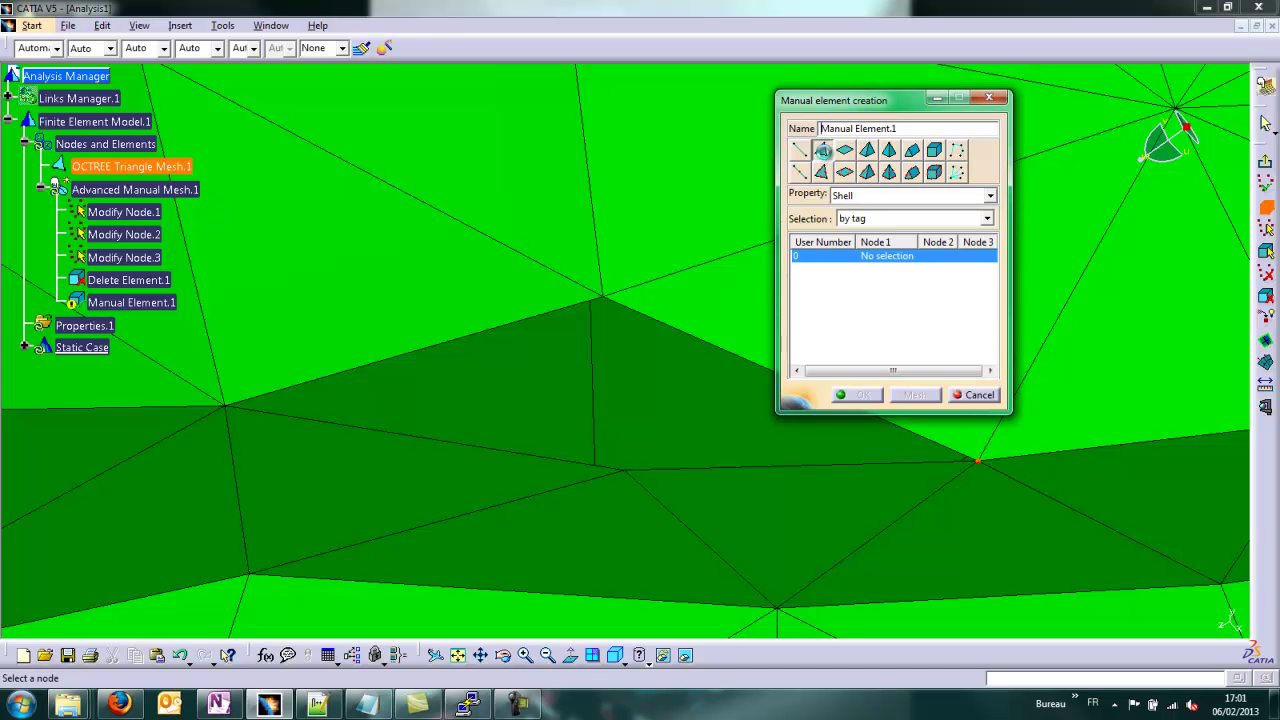
left_click(224, 407)
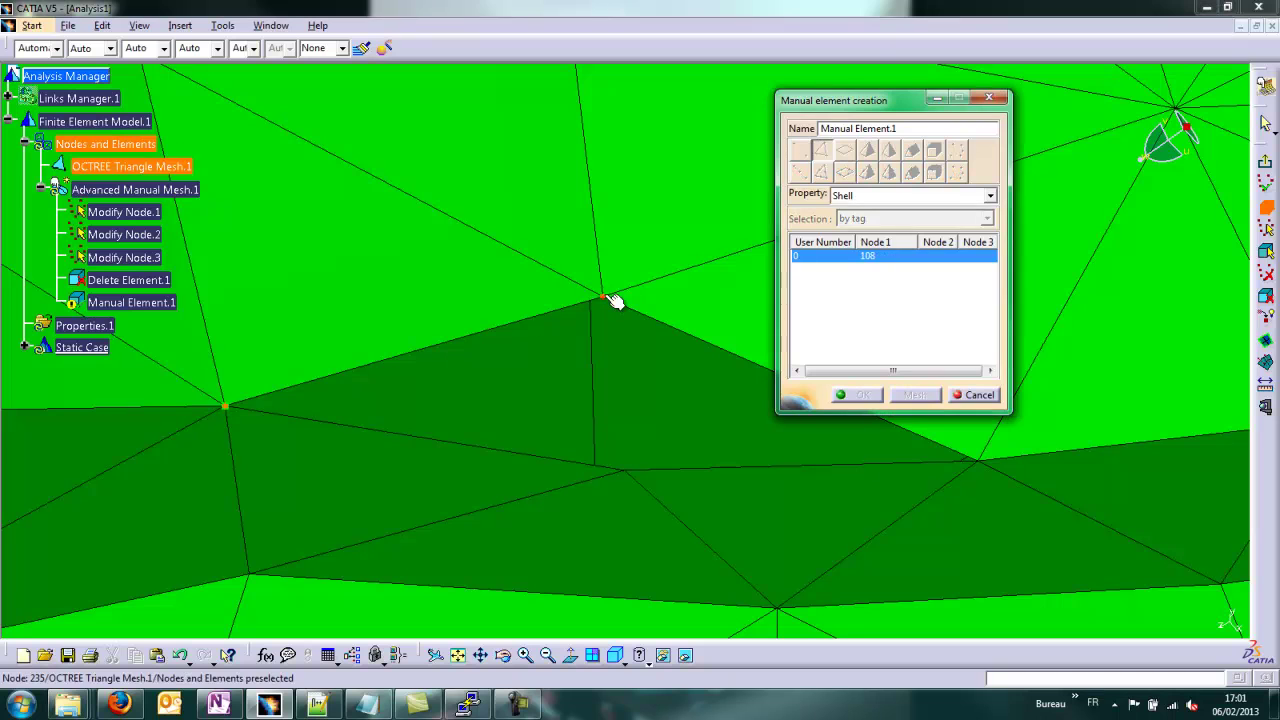
left_click(603, 297)
left_click(623, 466)
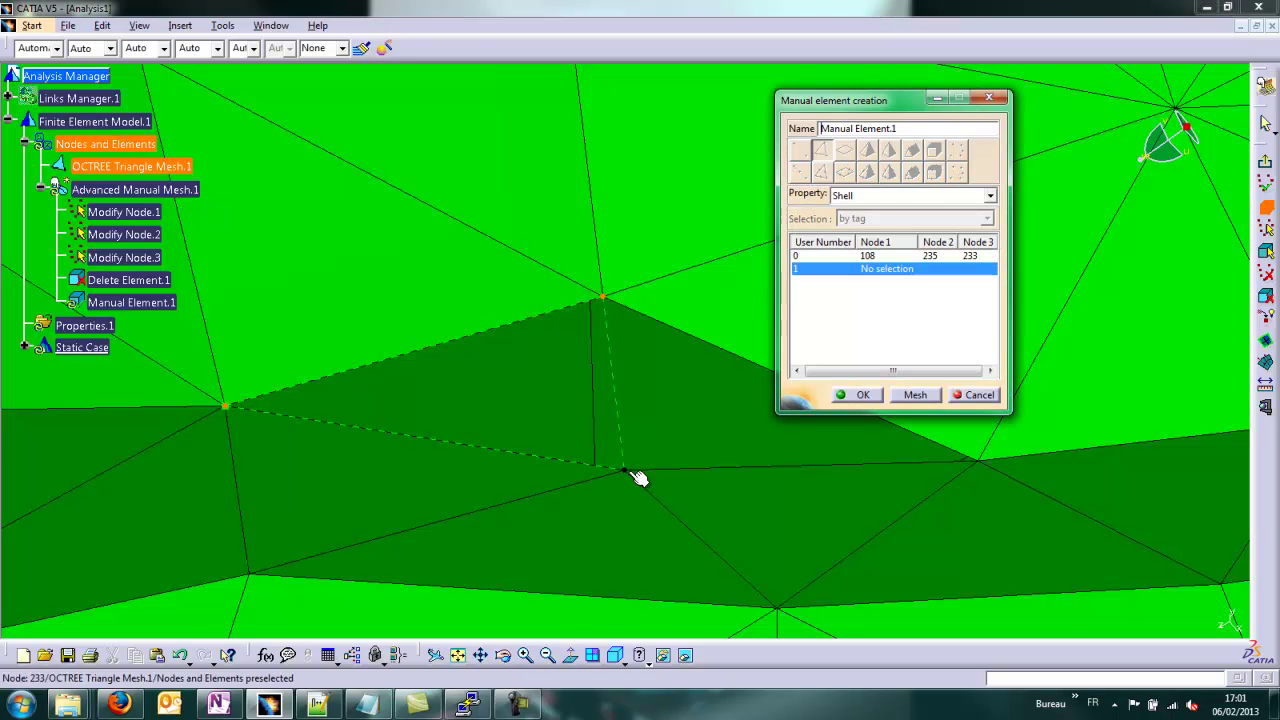
middle_click_drag(638, 478, 466, 478)
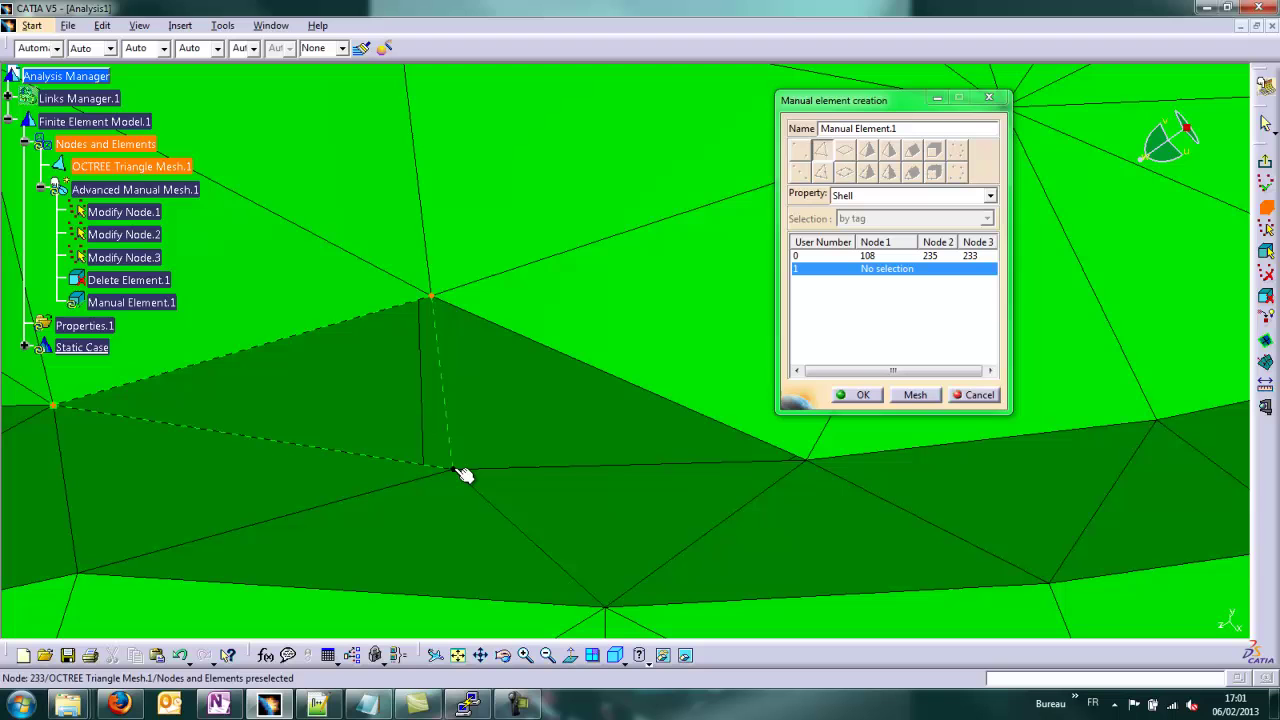
left_click(455, 468)
left_click(433, 297)
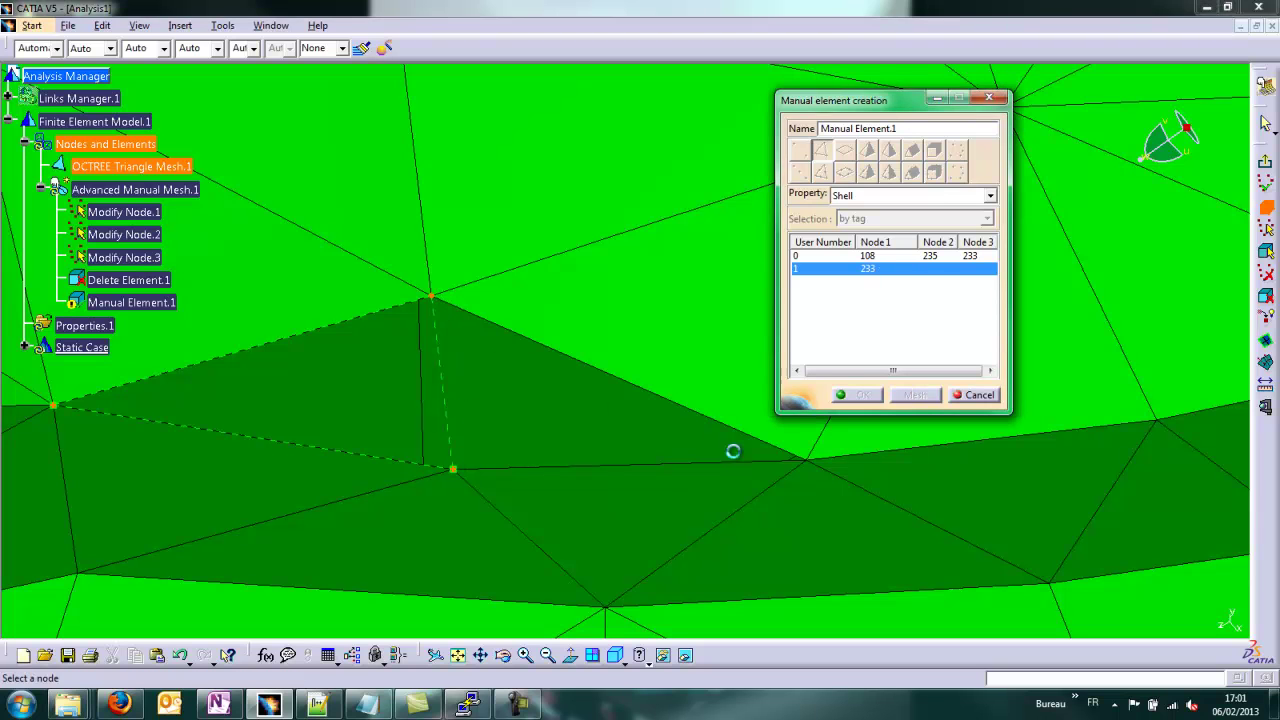
left_click(808, 463)
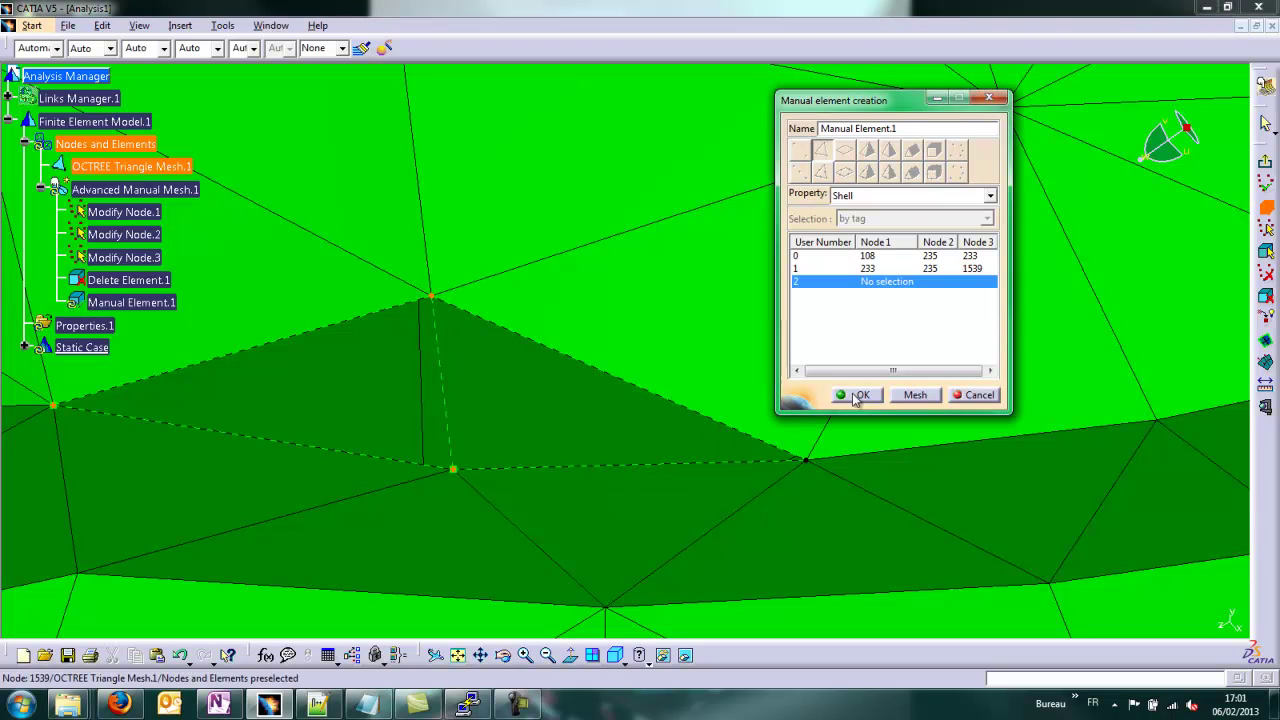
left_click(915, 395)
left_click(877, 397)
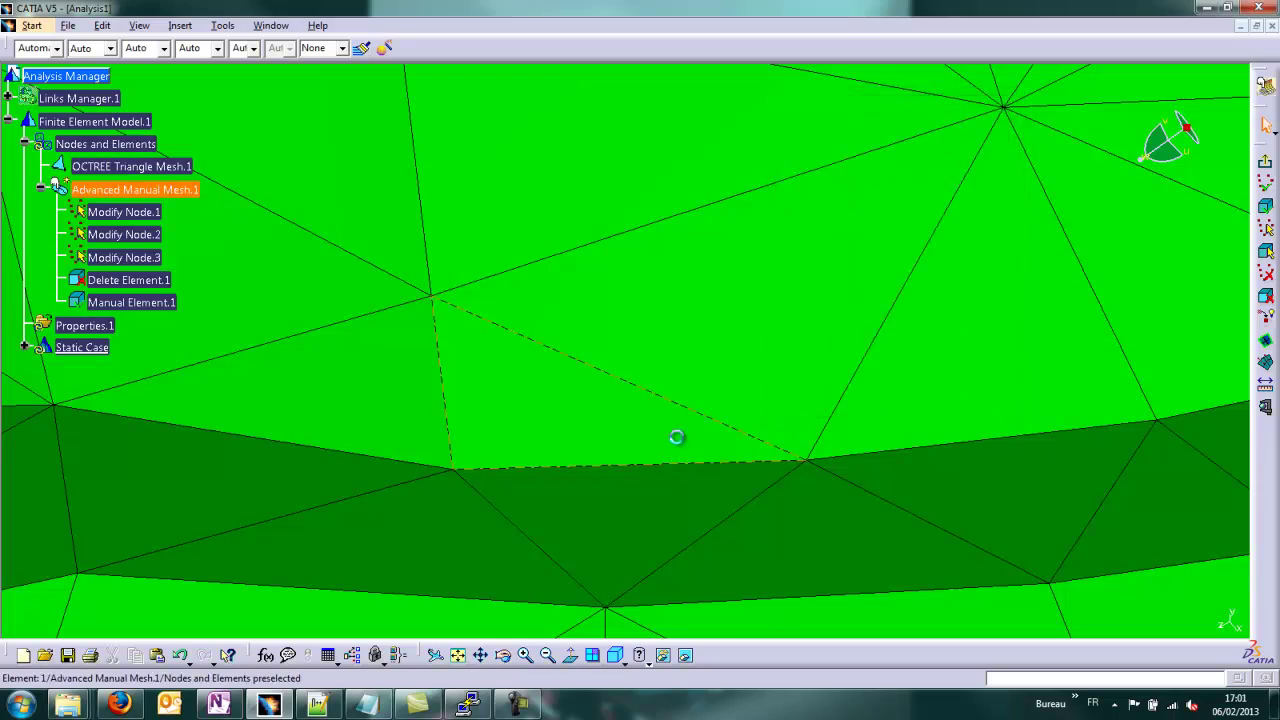
Exit the advanced manual mesh and show the whole meshed knuckle
middle_click_drag(677, 437, 1029, 375)
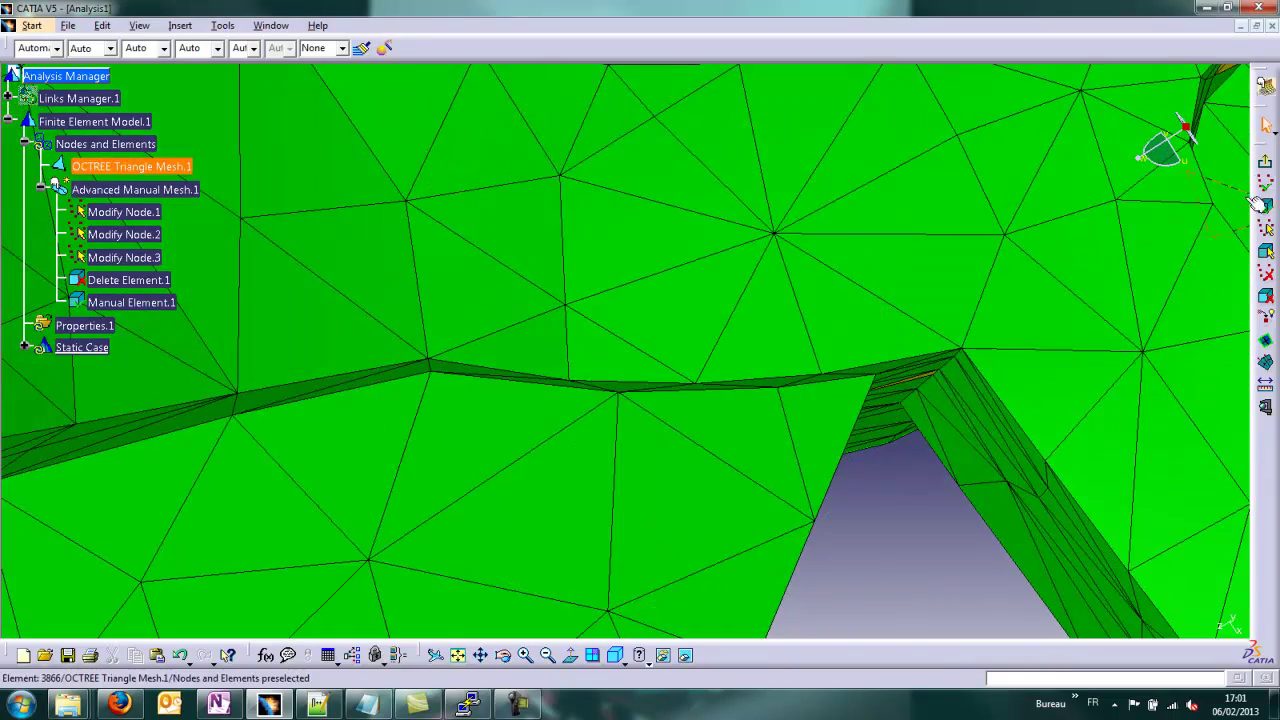
left_click(1265, 167)
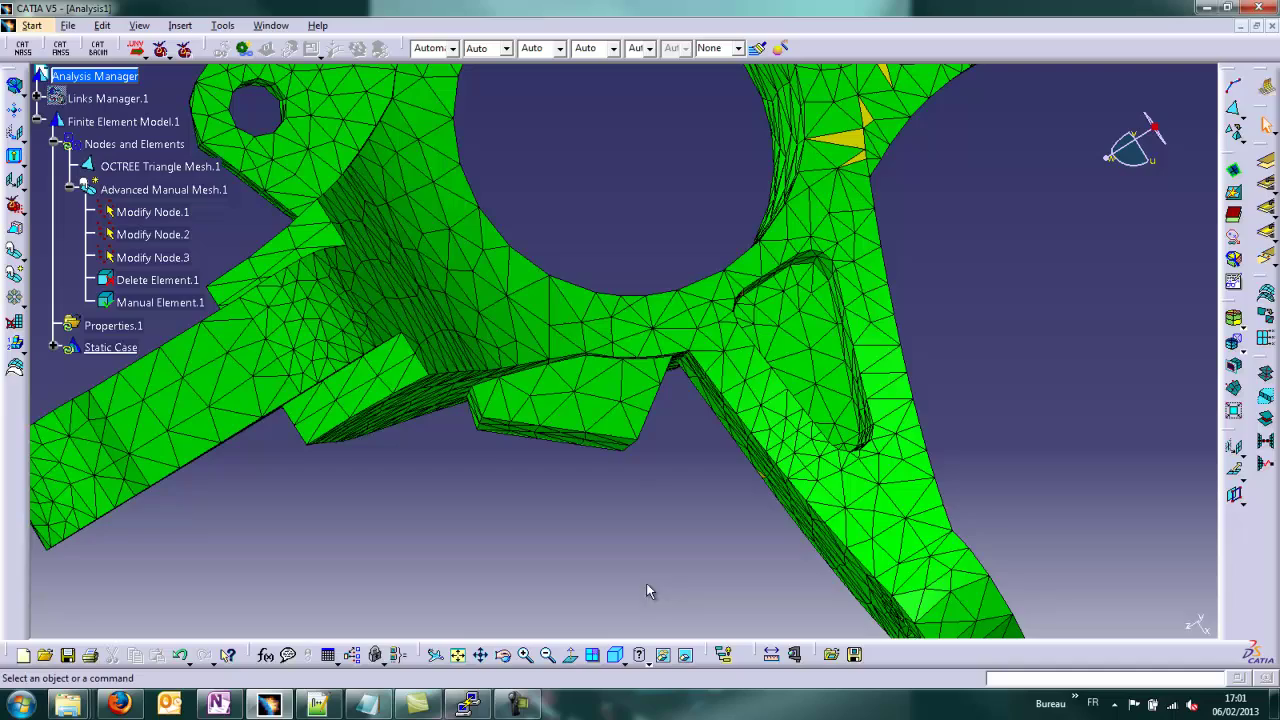
left_click(615, 654)
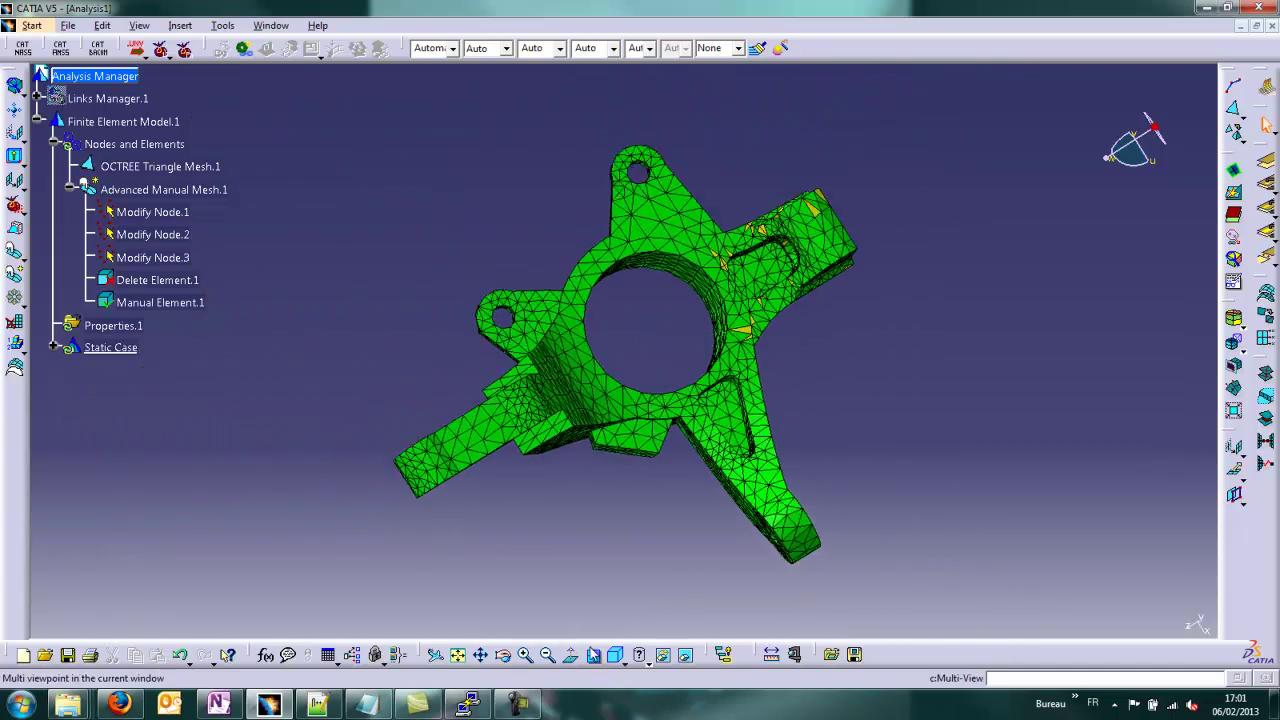
Create a parabolic tetrahedron filler mesh with size progression 1 from the OCTREE triangle mesh and advanced manual mesh, and update all meshes
middle_click_drag(778, 569, 762, 532)
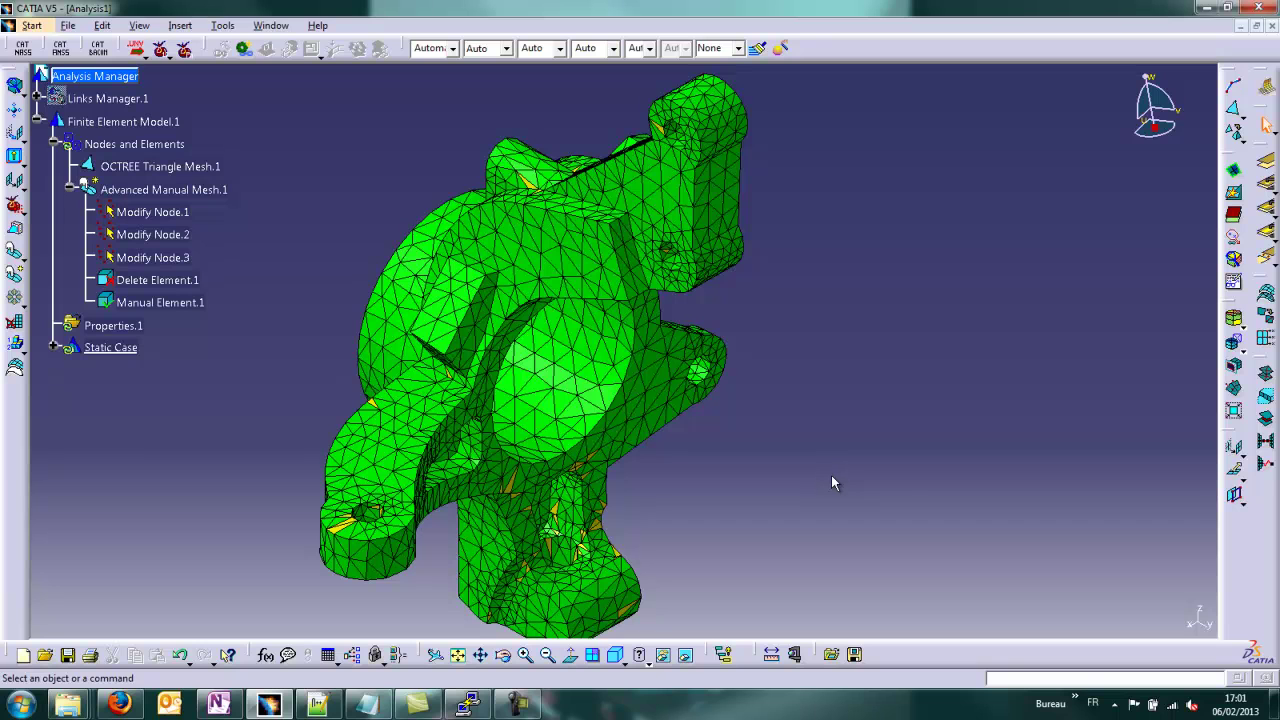
left_click(1235, 133)
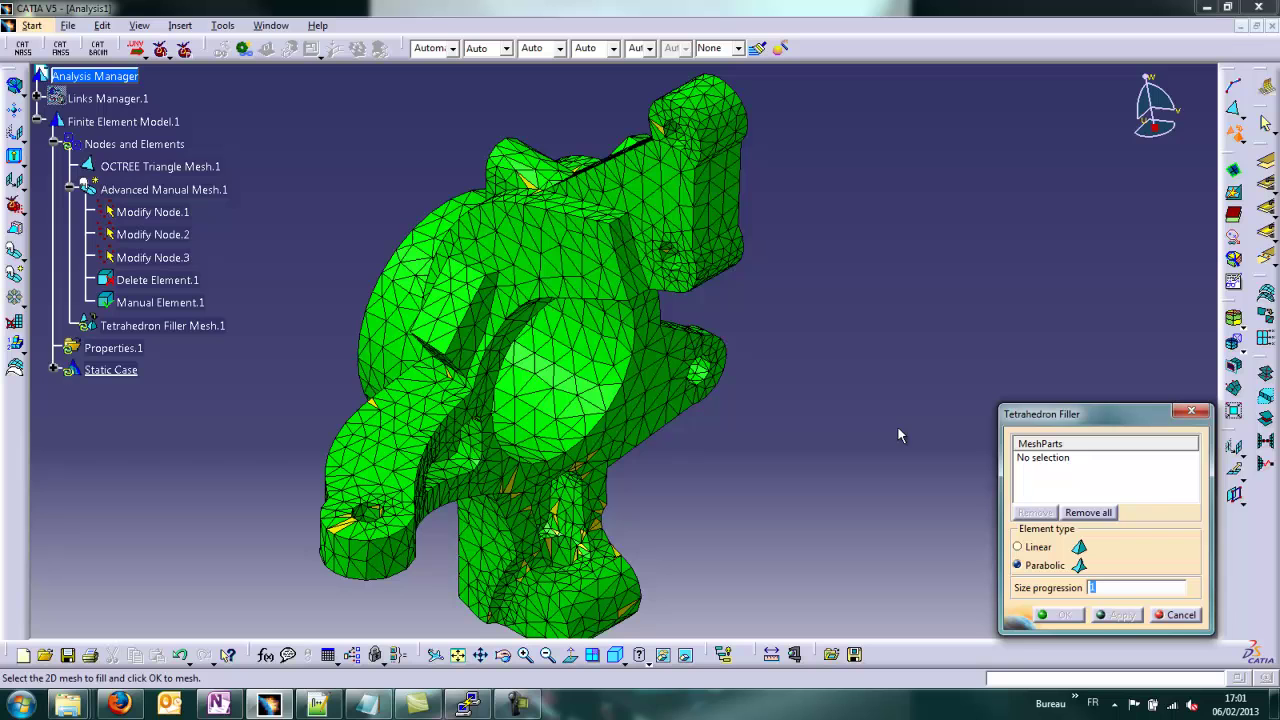
left_click(160, 168)
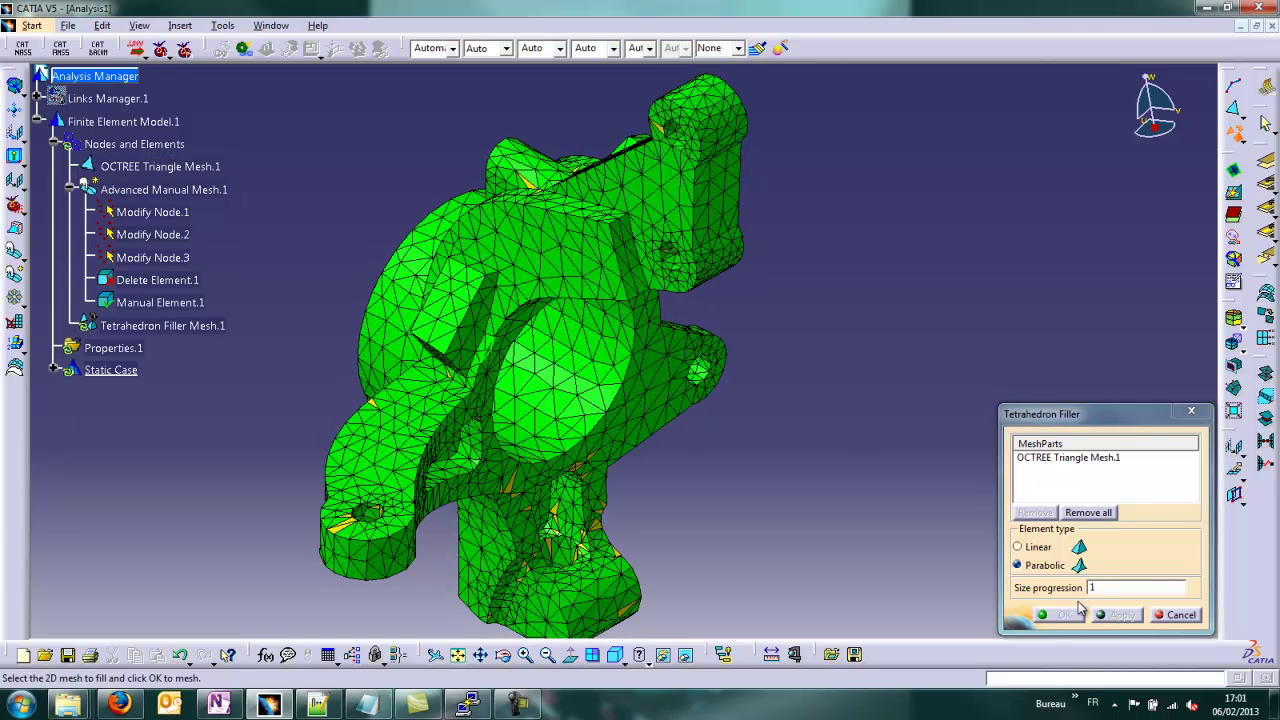
left_click(185, 195)
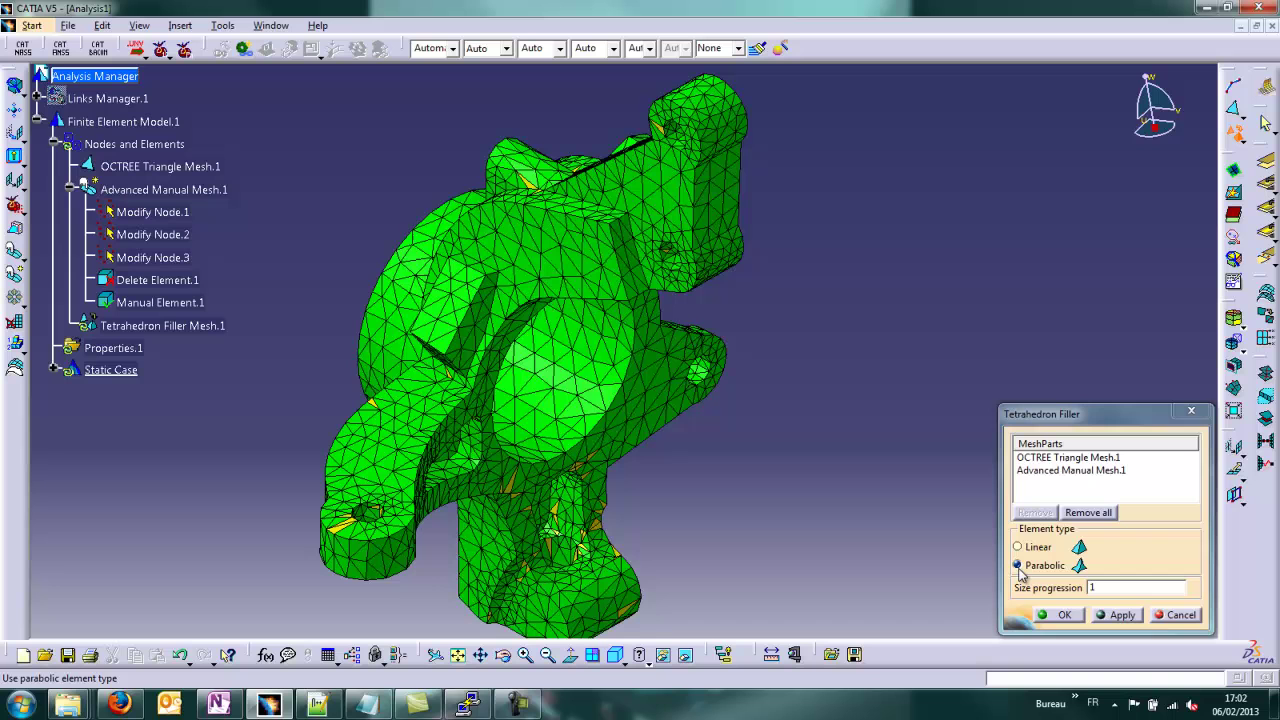
left_click(1058, 613)
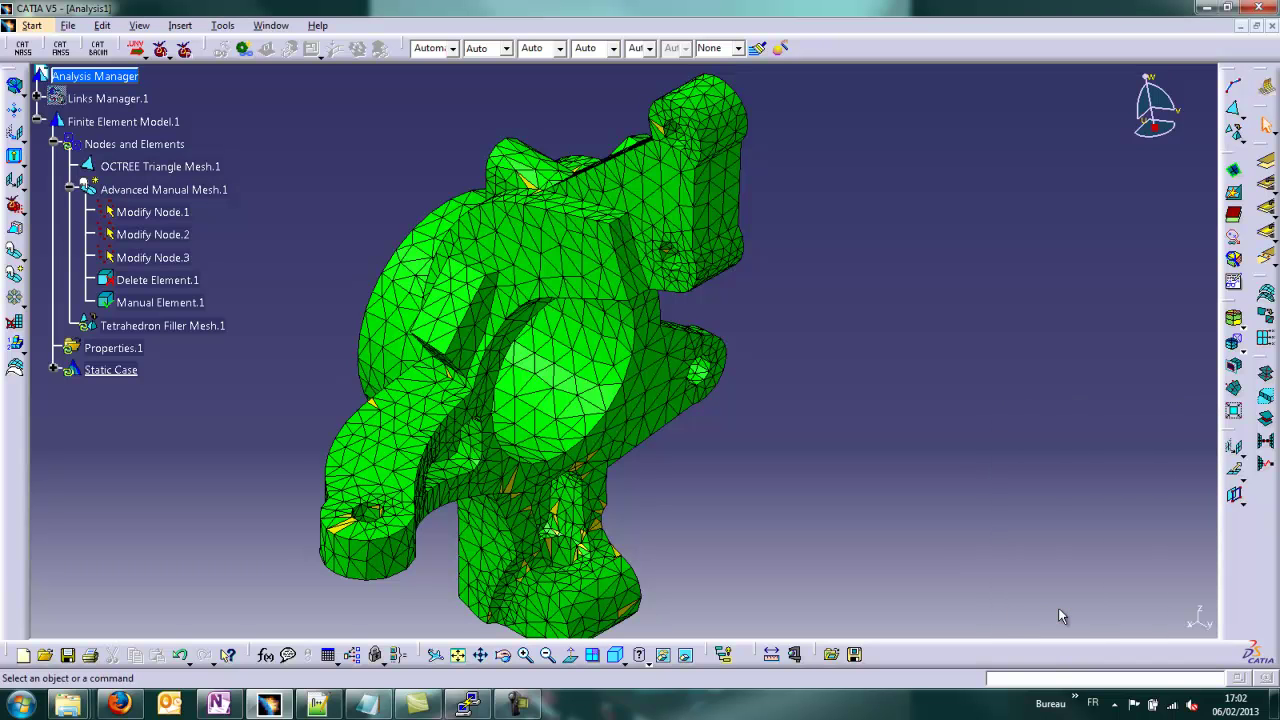
right_click(112, 144)
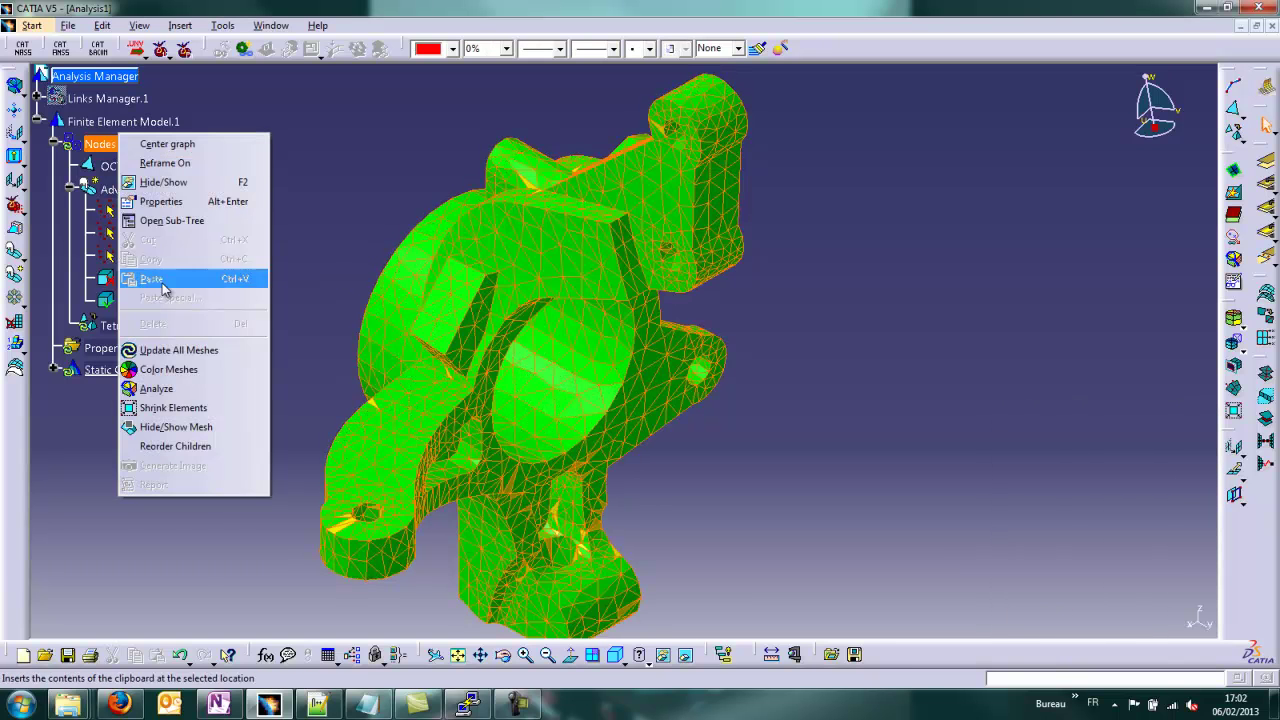
left_click(171, 350)
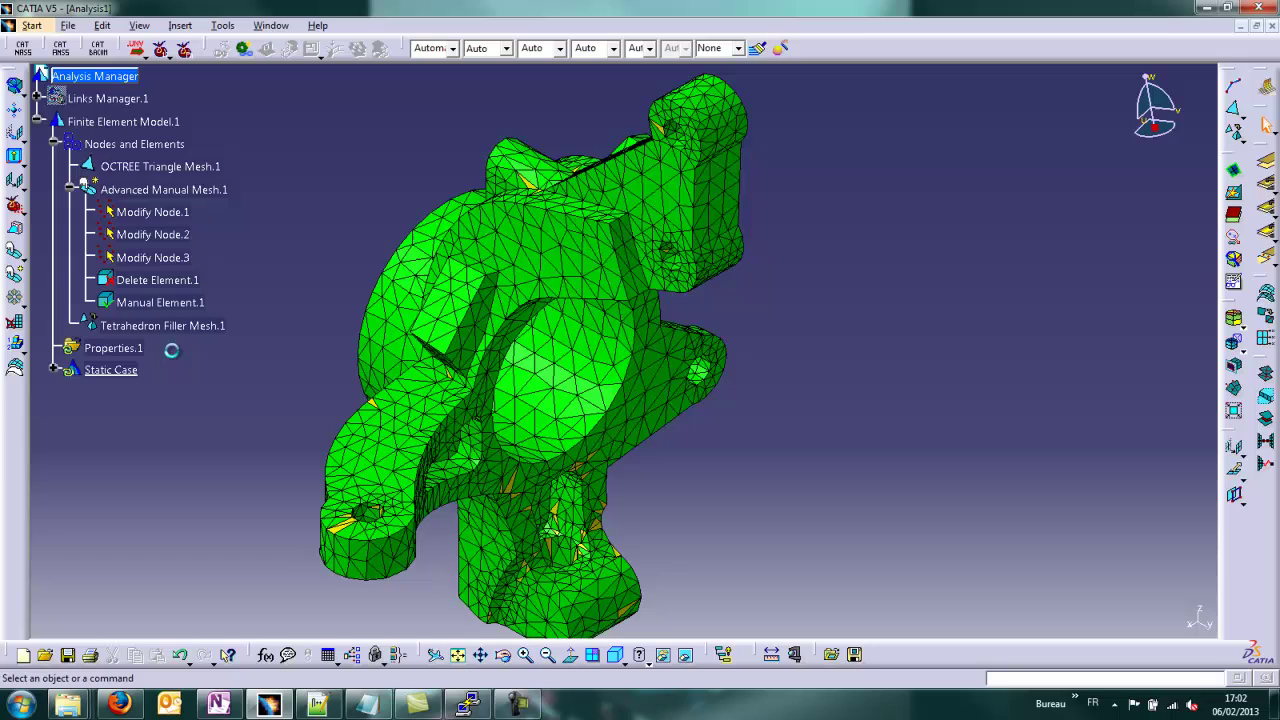
Deactivate the OCTREE triangle mesh and the advanced manual mesh together, and update all meshes
left_click(75, 190)
left_click(160, 166)
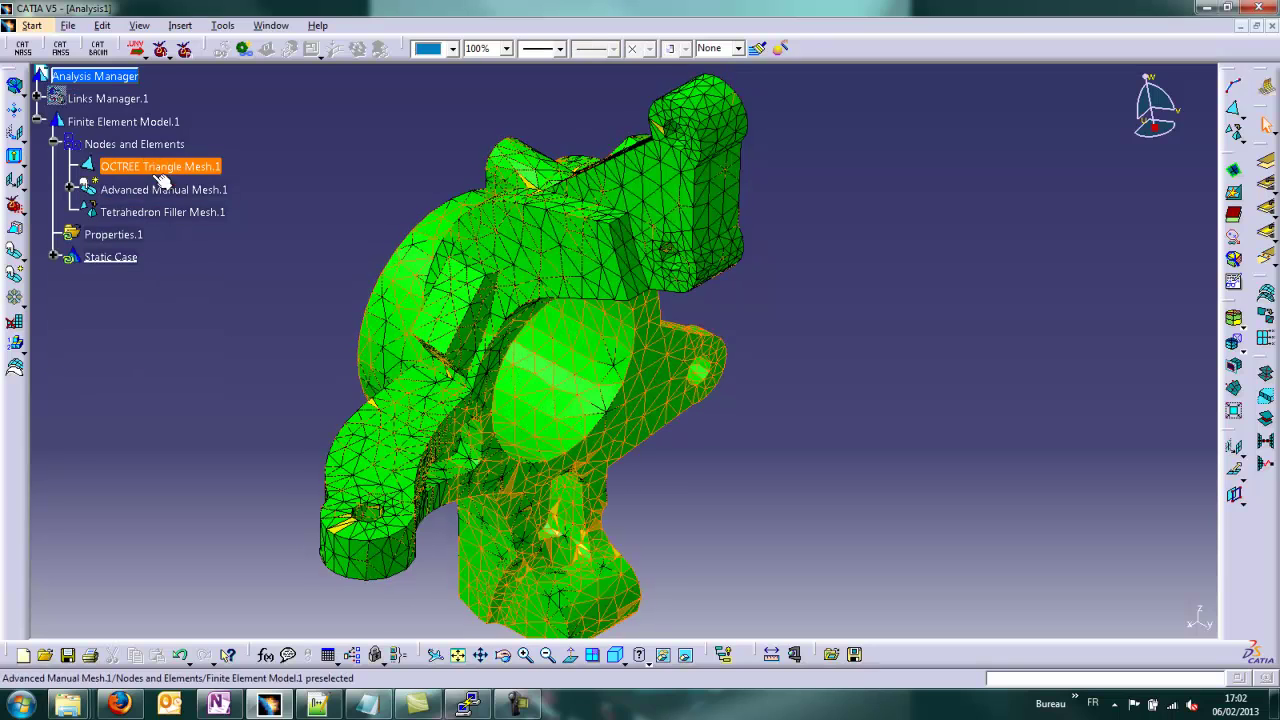
right_click(152, 191)
left_click(240, 447)
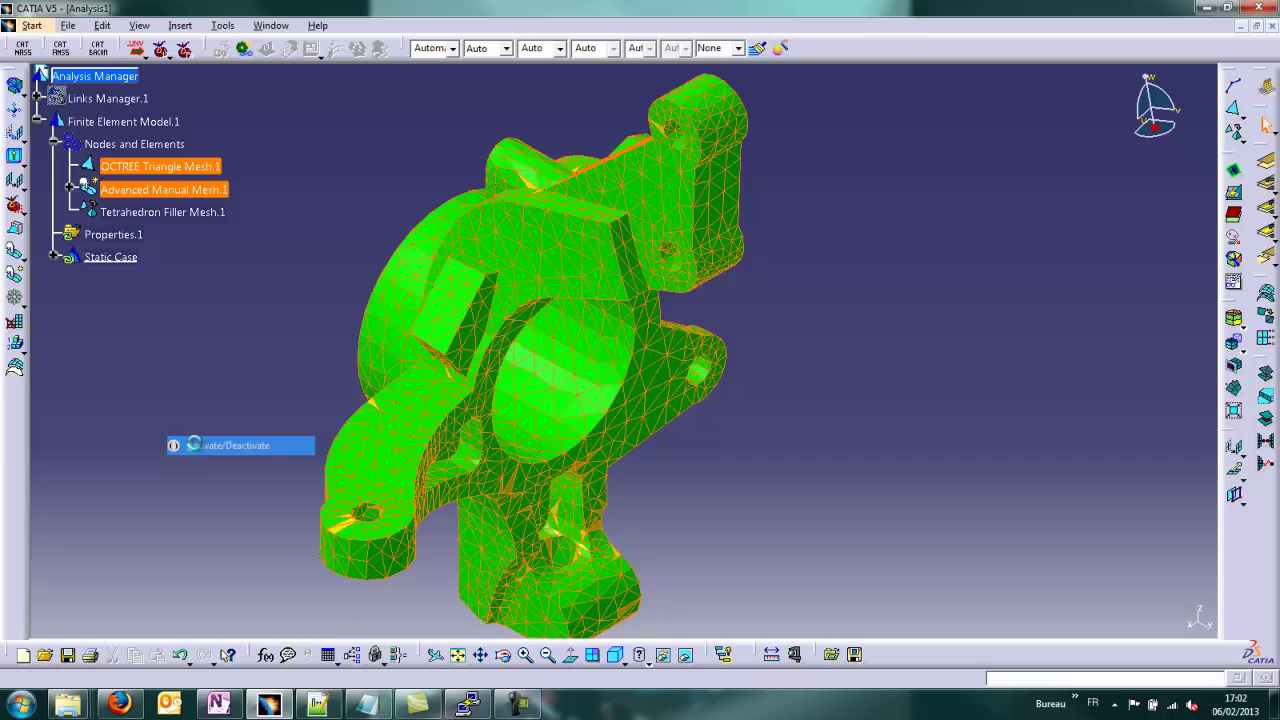
right_click(140, 144)
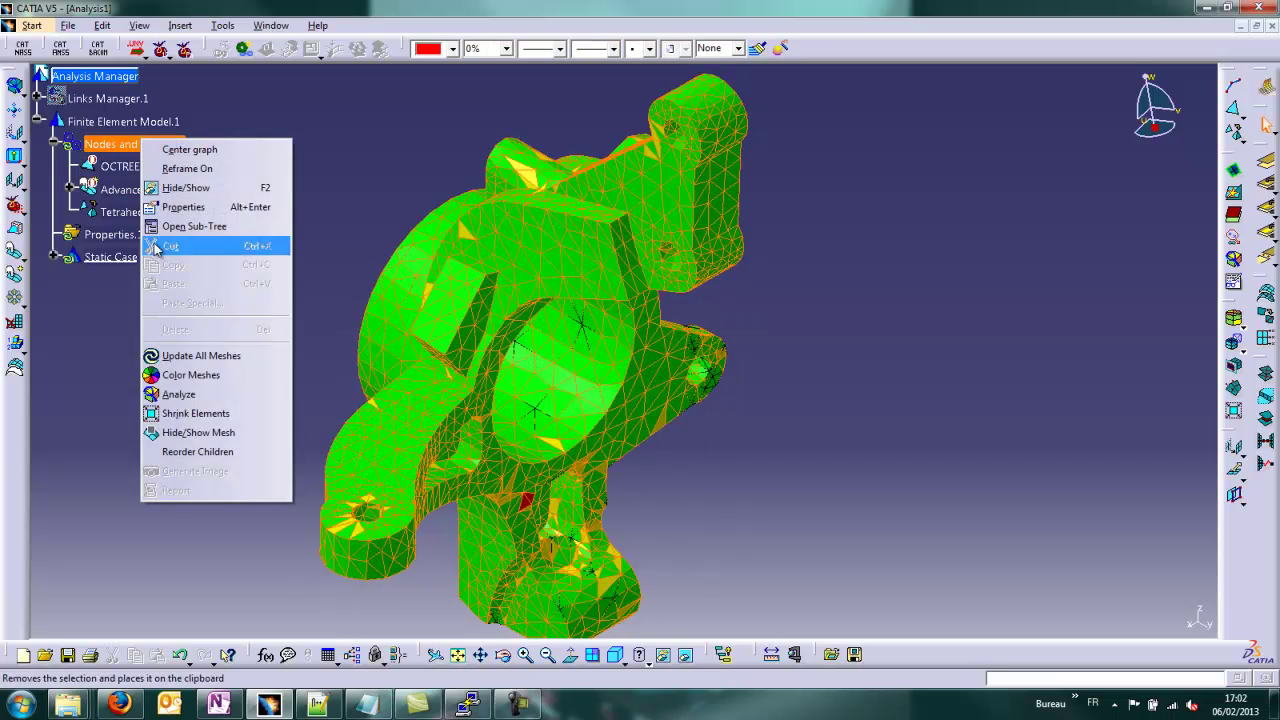
left_click(196, 350)
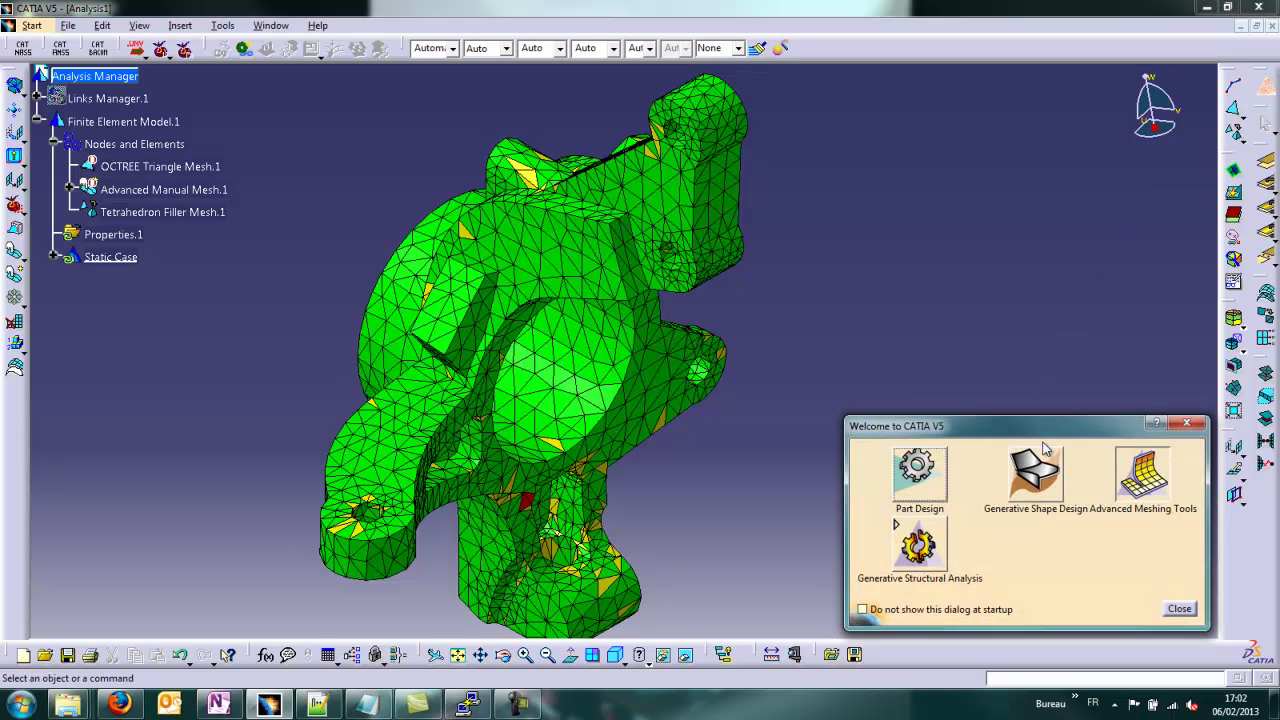
Switch to the Generative Structural Analysis workbench and add Steel from the metal materials library as a user material
left_click(919, 545)
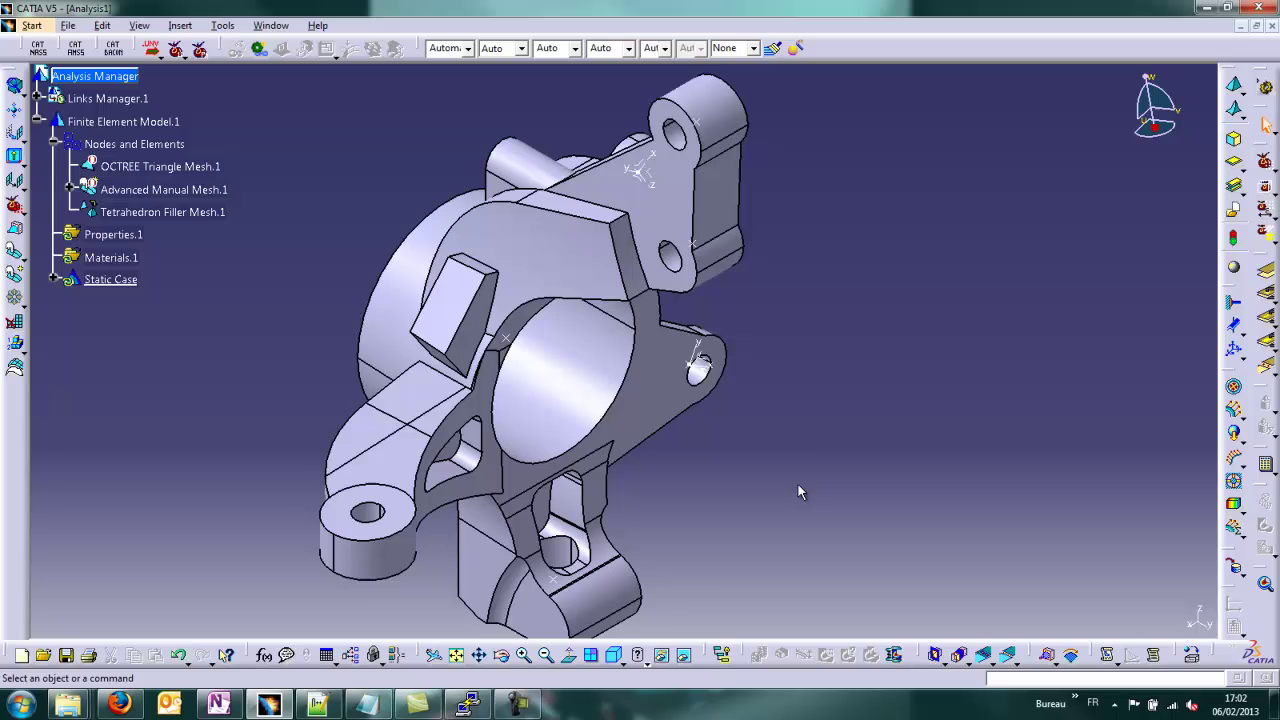
middle_click_drag(798, 421, 807, 438, "ctrl")
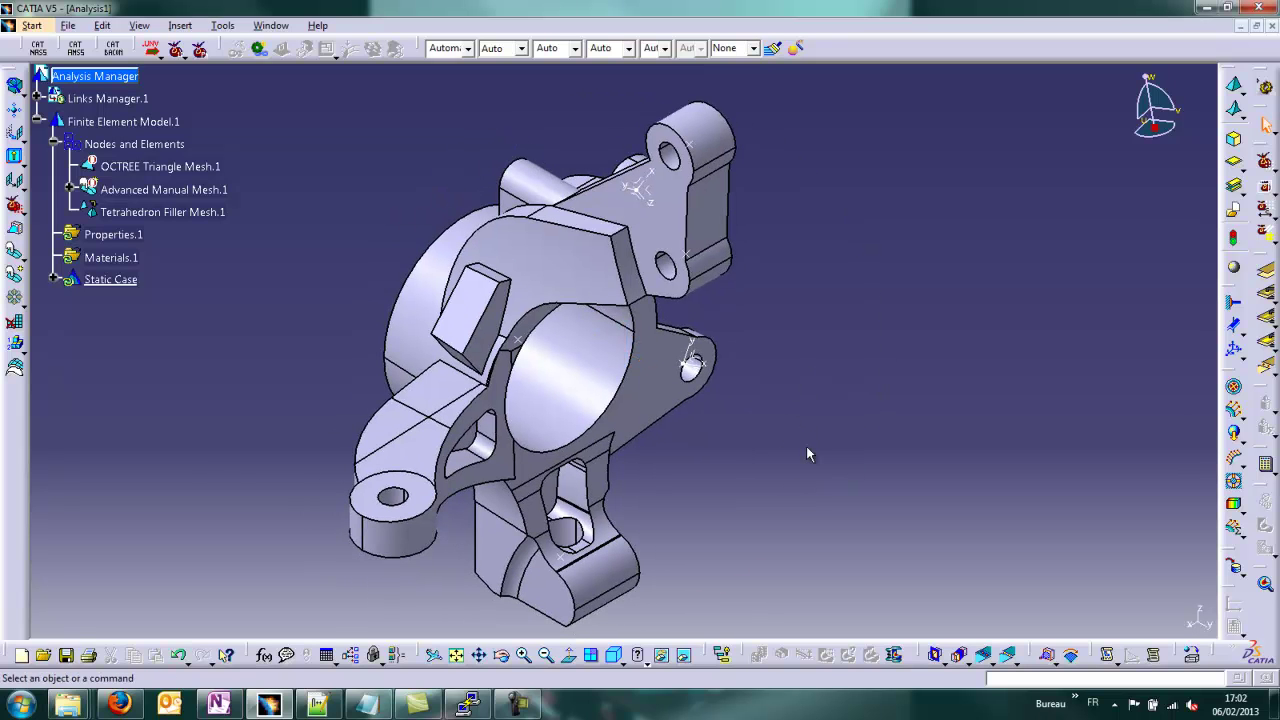
left_click(1234, 270)
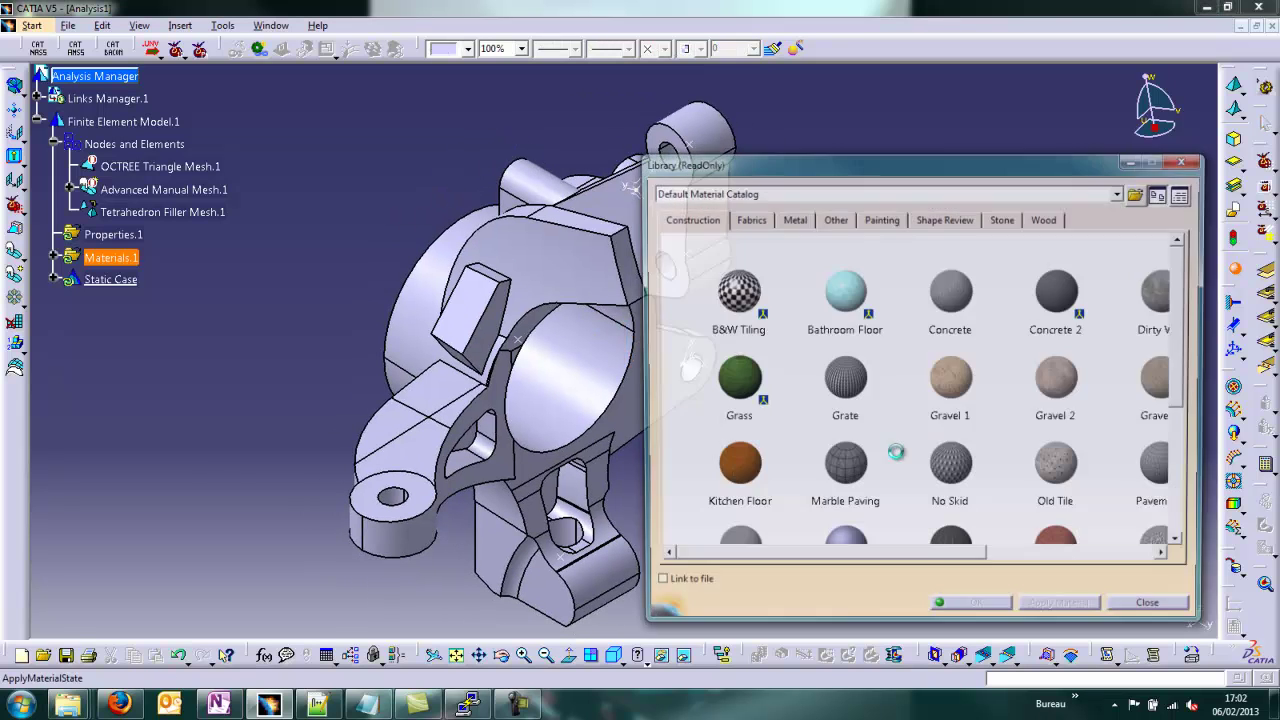
left_click(792, 219)
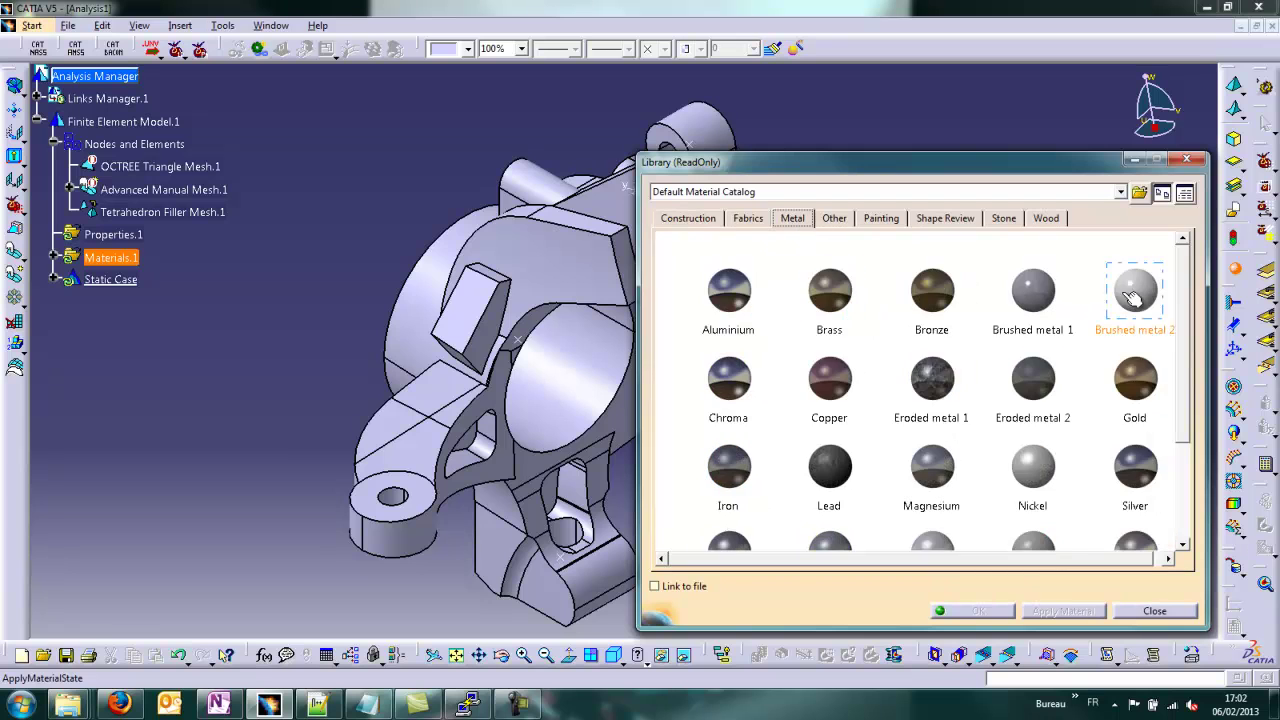
scroll(955, 510, "down", 3)
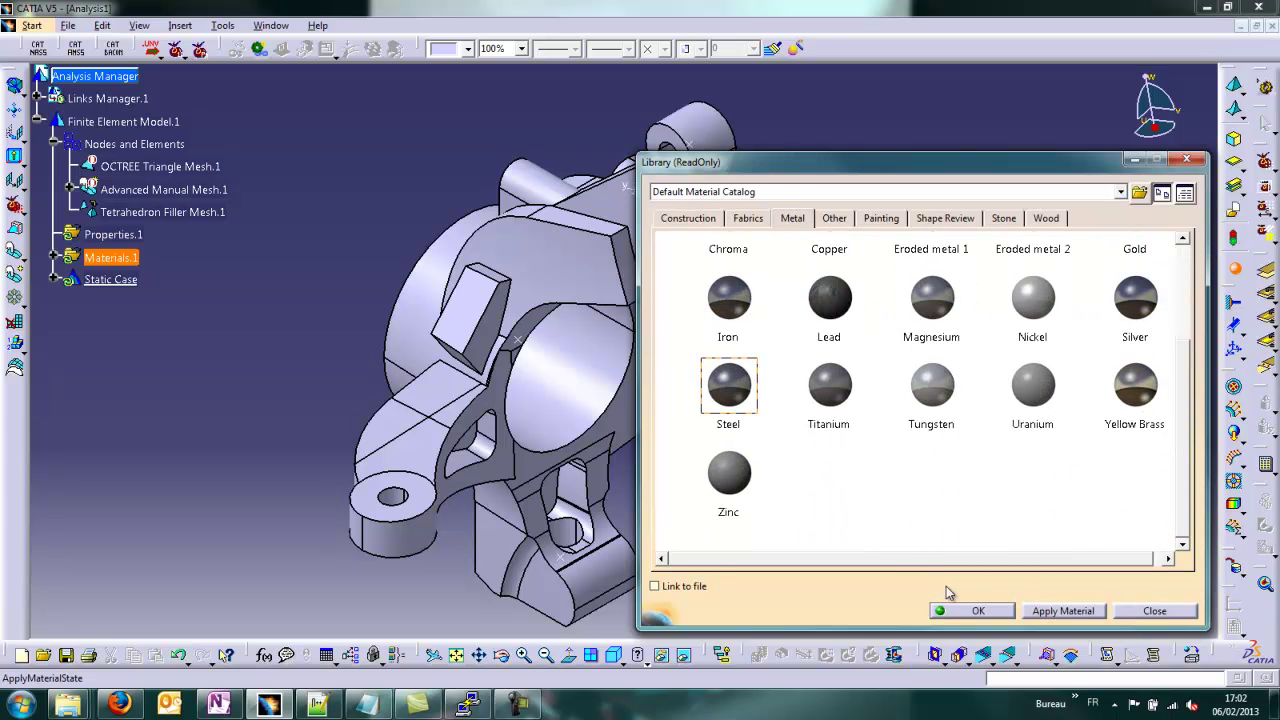
left_click(970, 610)
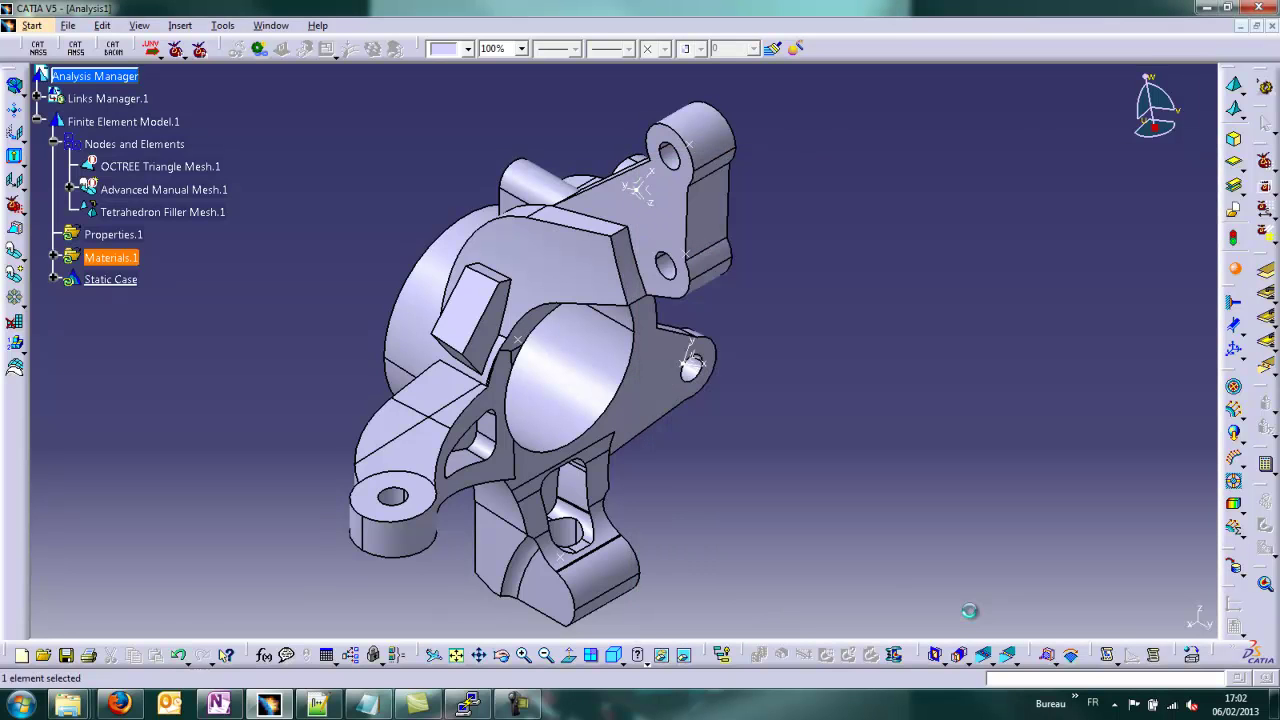
Rename the new user material as STEEL in its properties
left_click(54, 257)
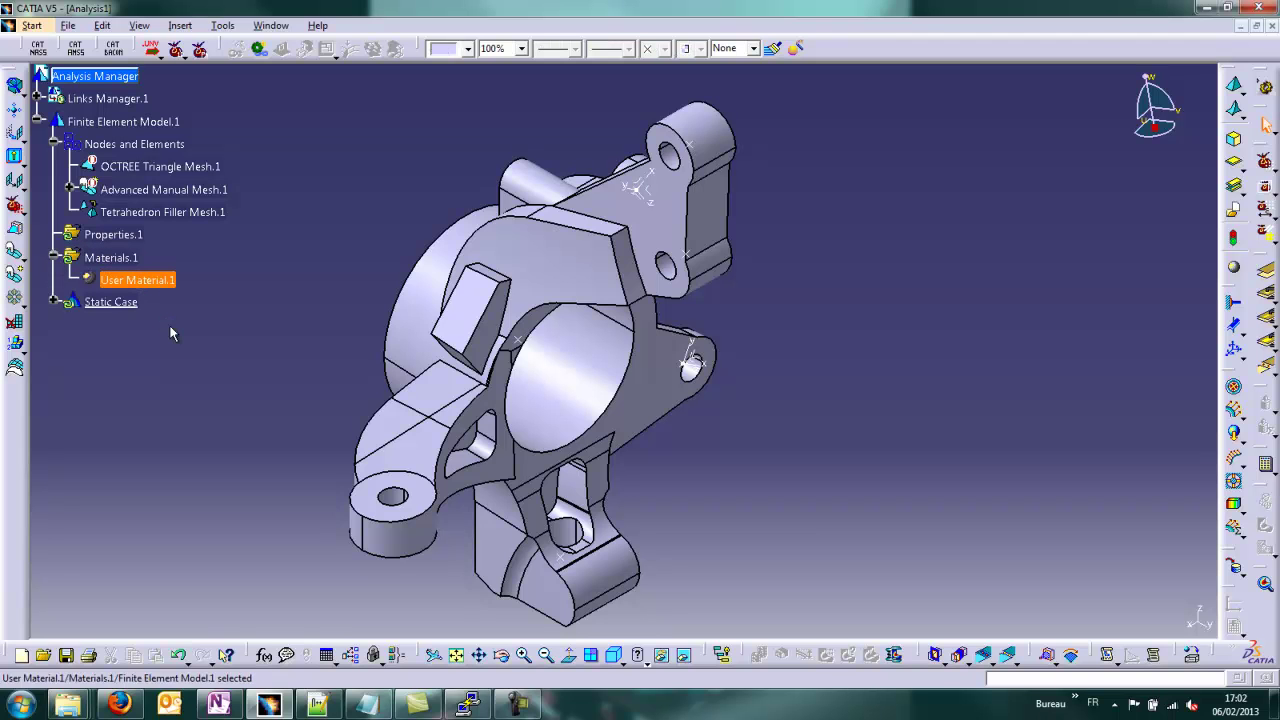
key("alt+Return")
type("STEE")
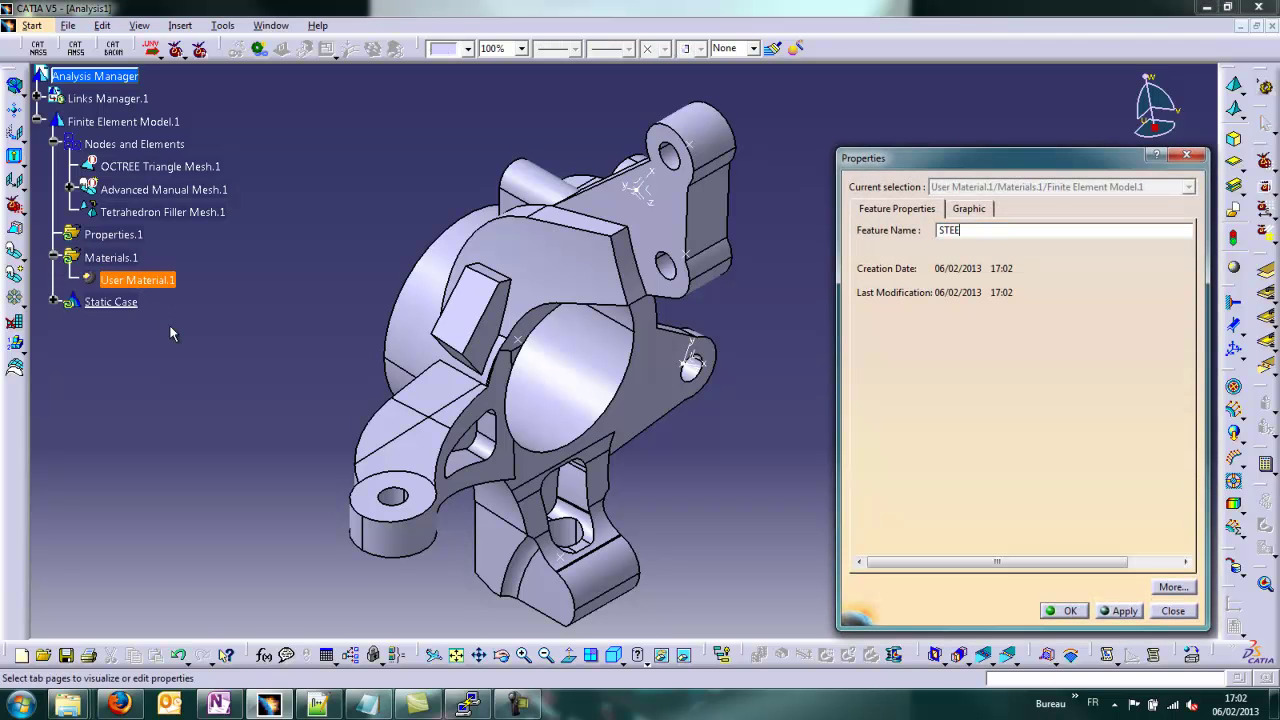
type("L")
key("Return")
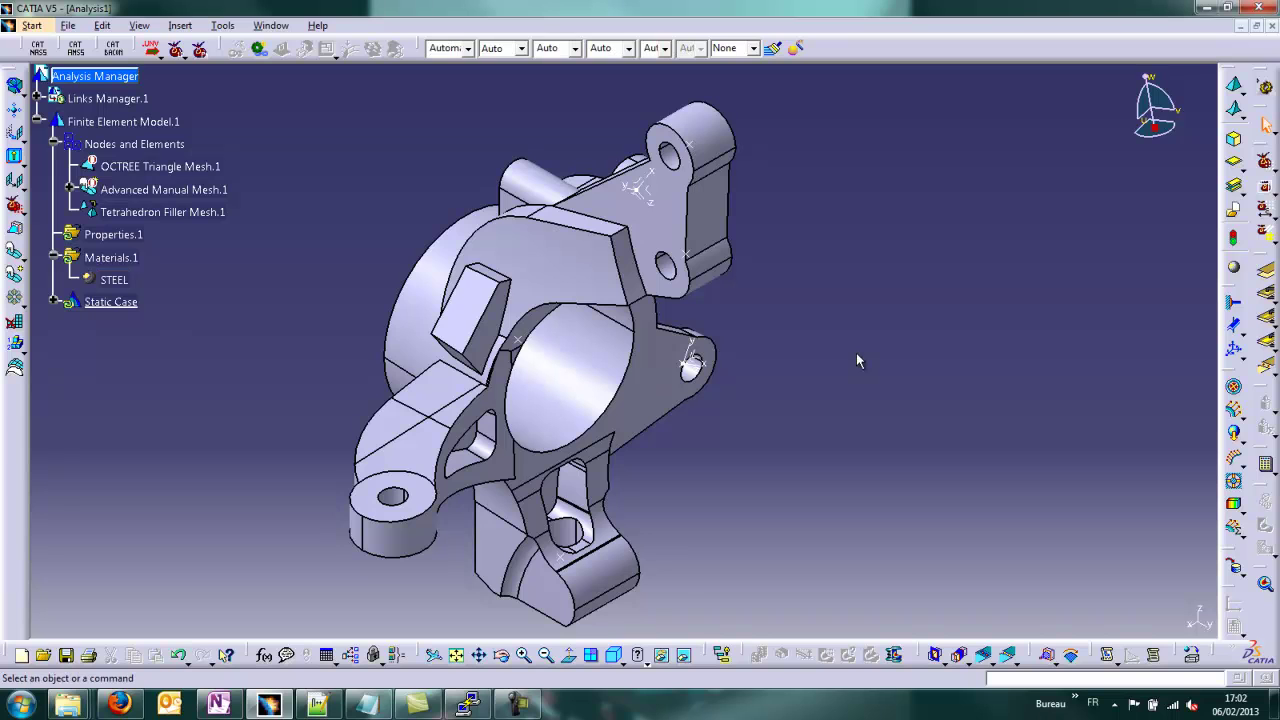
Assign a 3D property to the tetrahedron filler mesh with STEEL as its user-defined material
left_click(1233, 139)
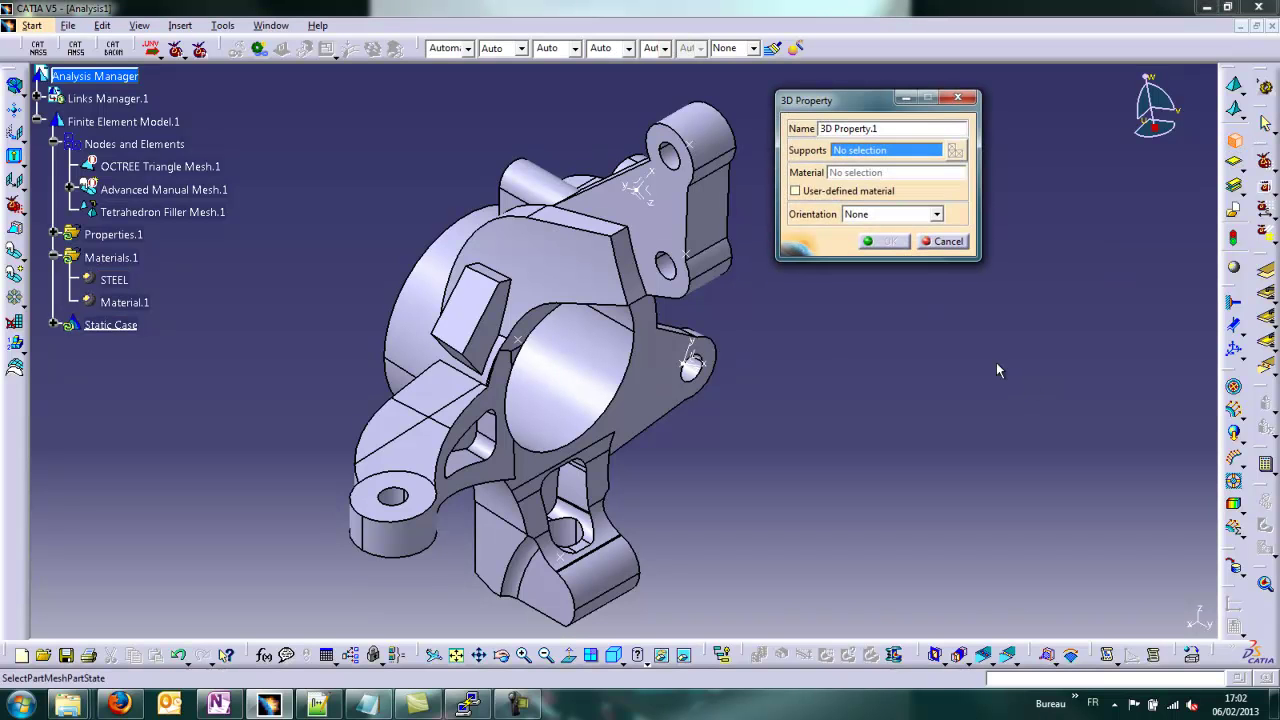
left_click(176, 211)
left_click(835, 173)
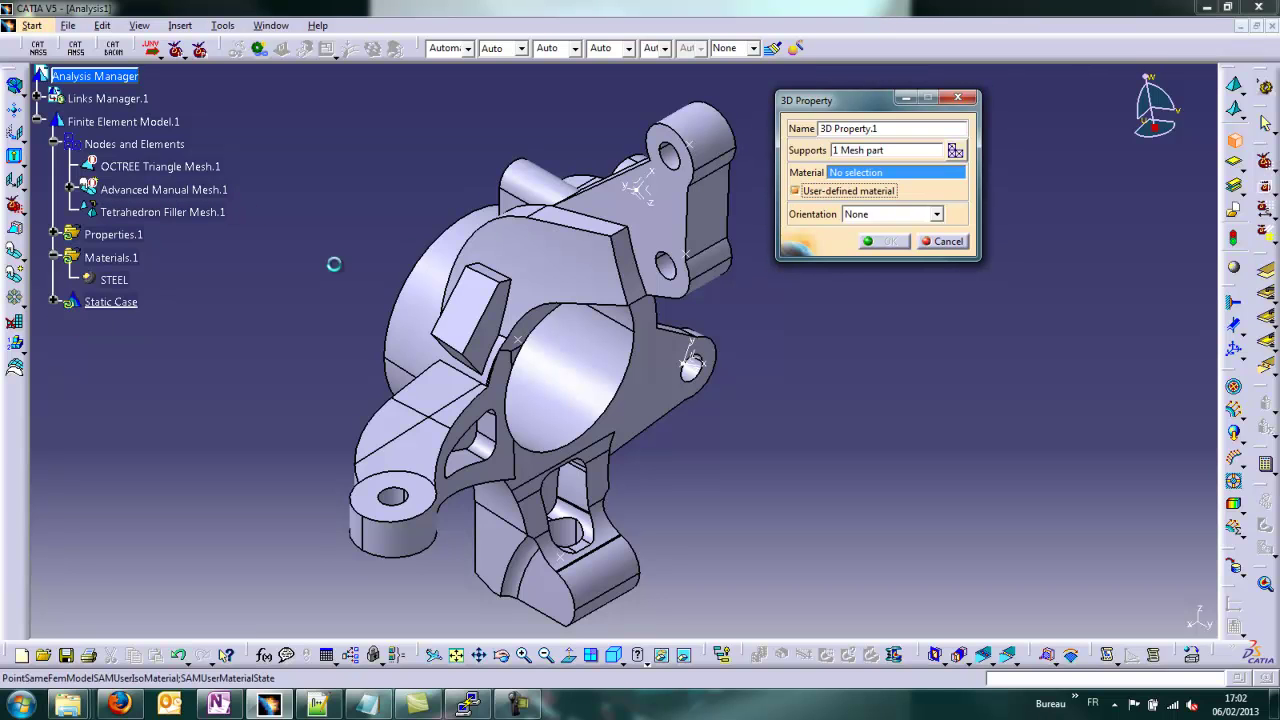
left_click(114, 279)
left_click(882, 241)
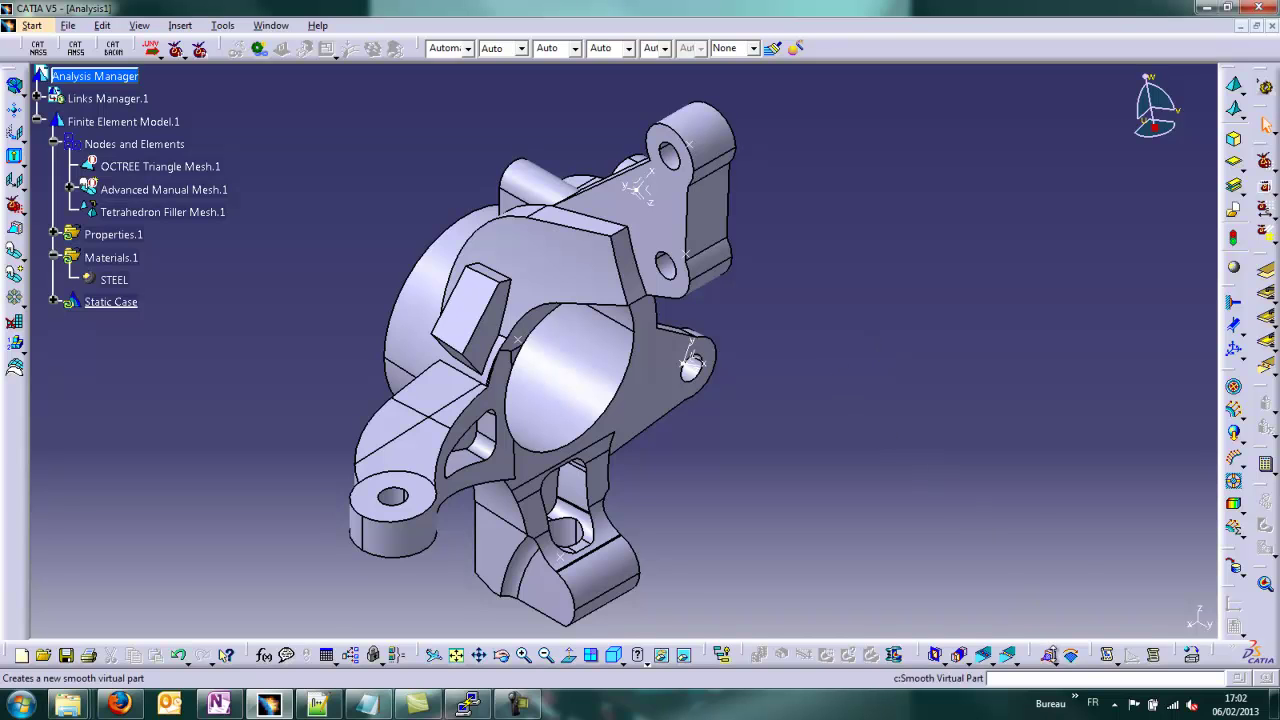
Create a rigid virtual part on the two faces of the lower lug's hole, with the Triangle_XGlobal-3750N point at its centre as handler
left_click(1054, 658)
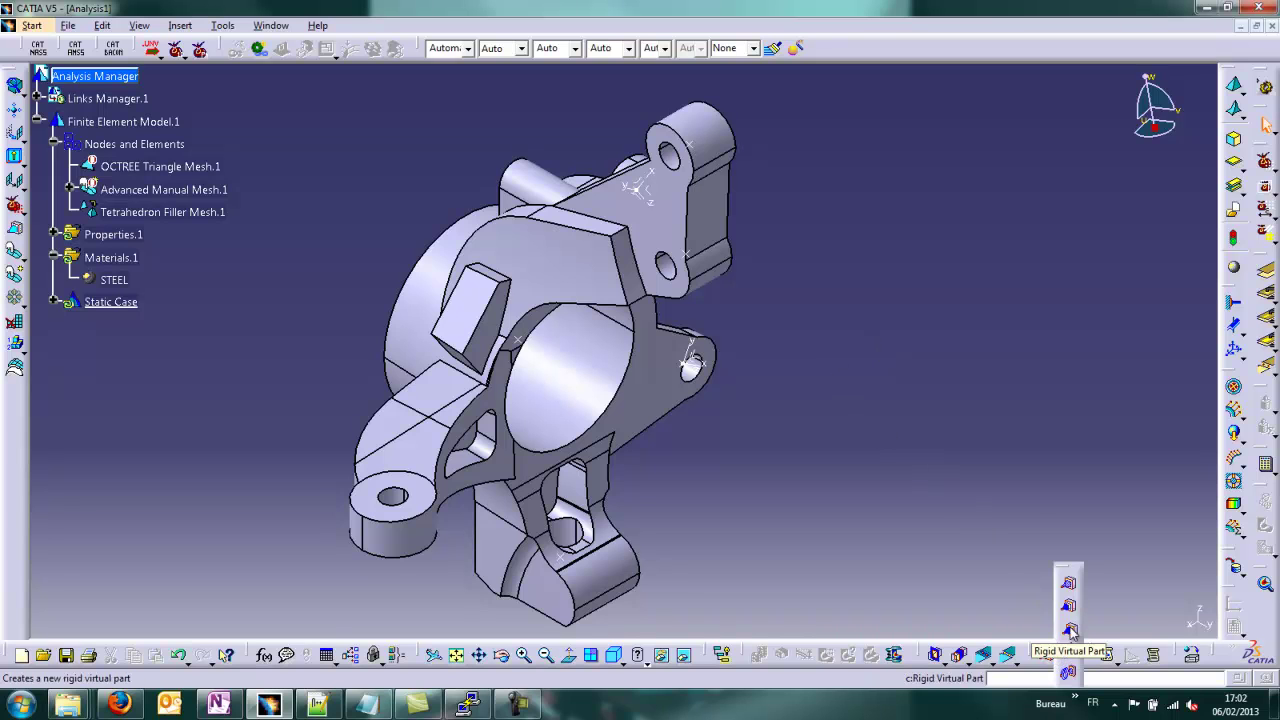
left_click(1069, 628)
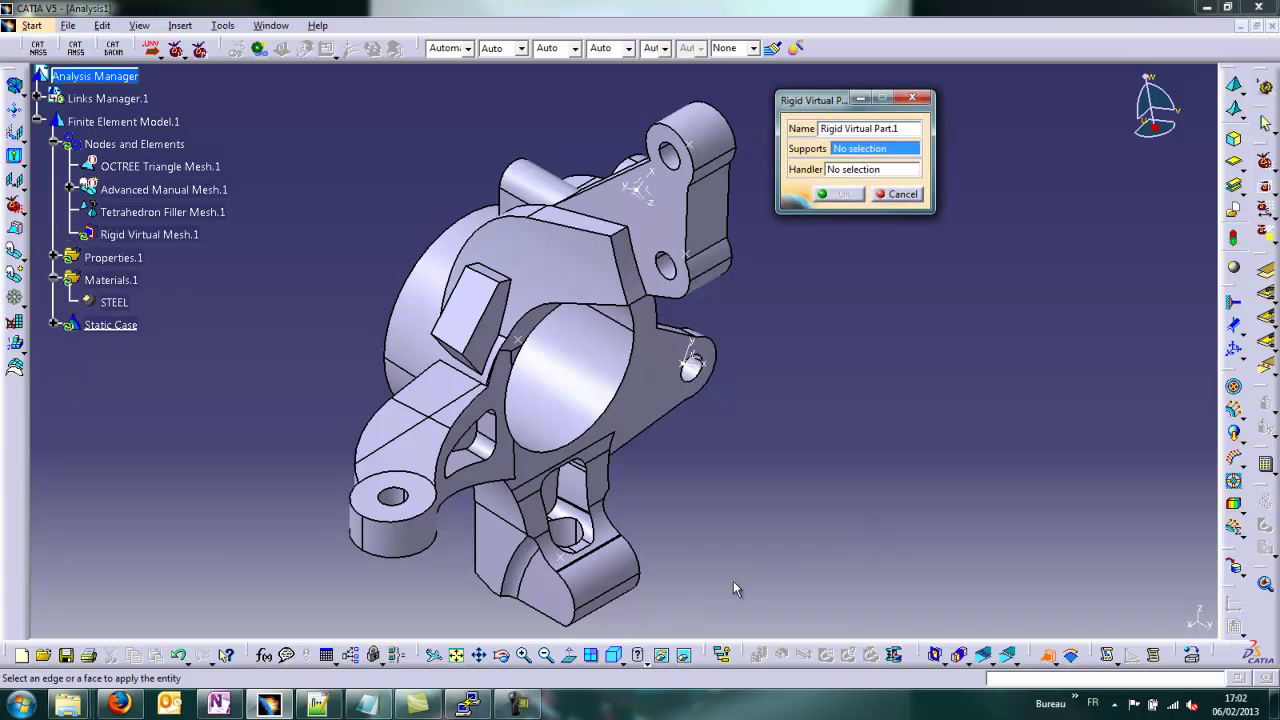
middle_click_drag(727, 582, 716, 398)
middle_click(559, 377)
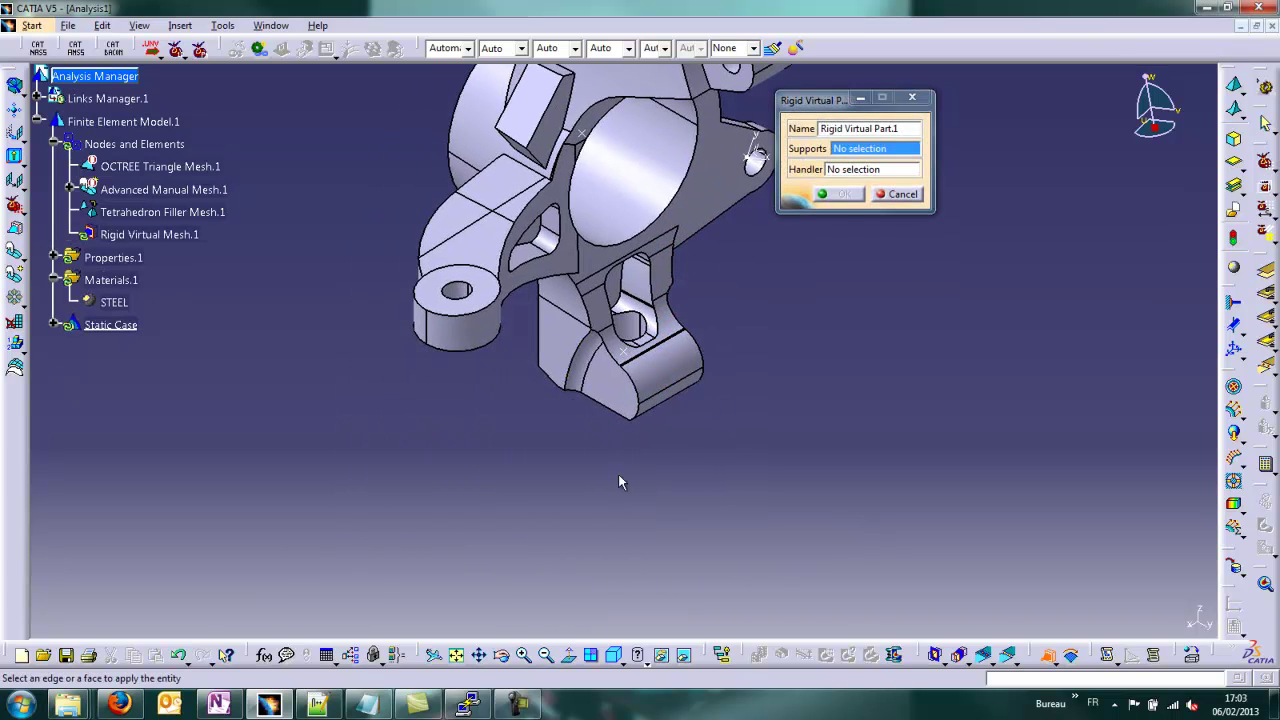
middle_click_drag(618, 482, 646, 400)
left_click(660, 287)
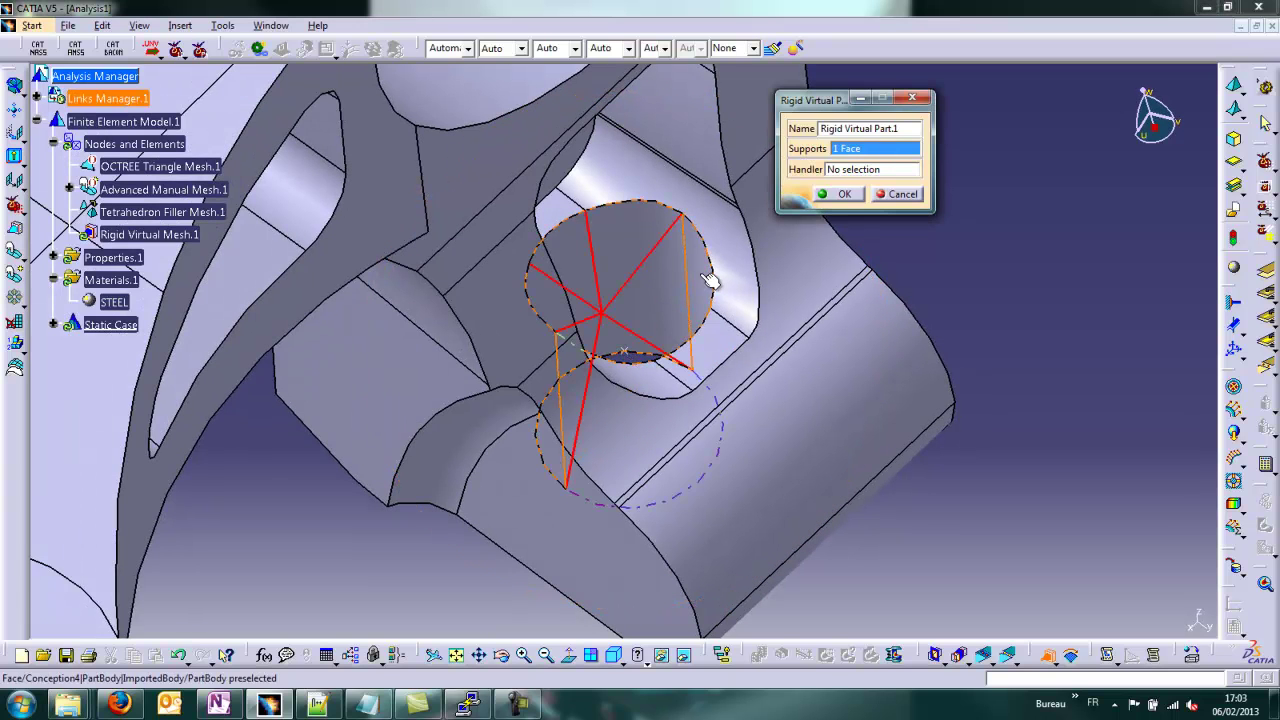
left_click(706, 279)
middle_click_drag(709, 376, 643, 411)
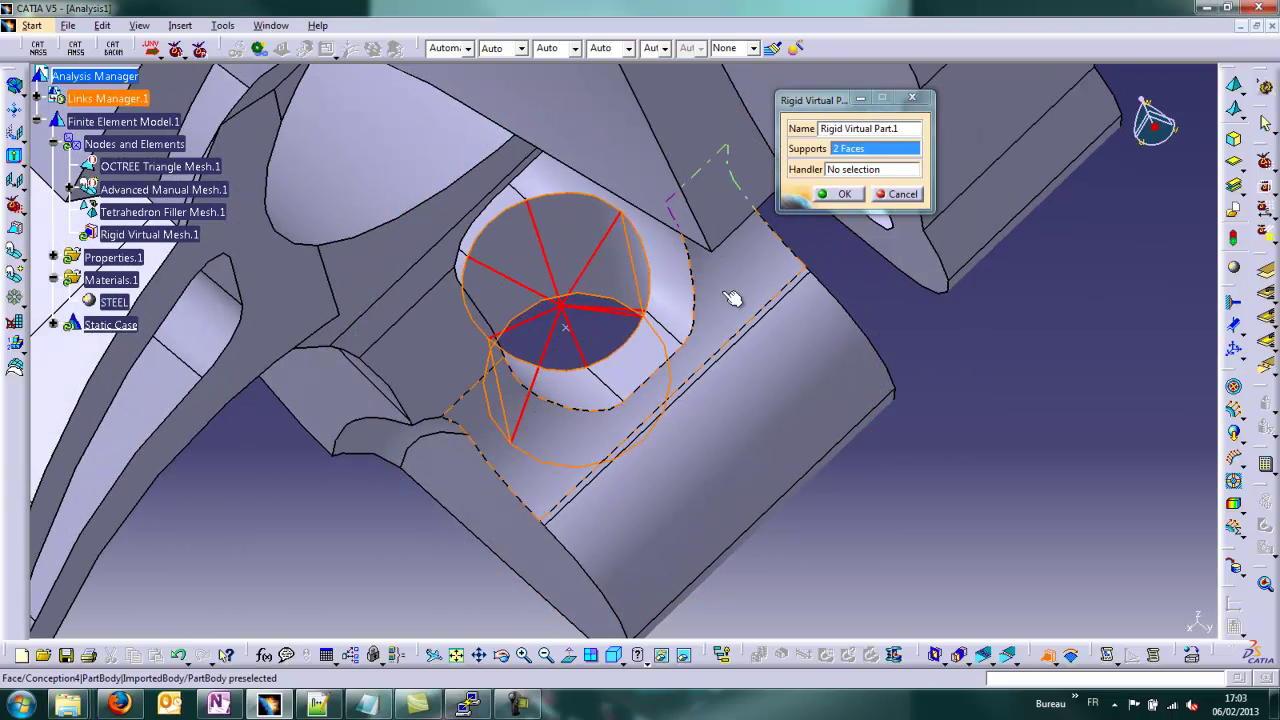
left_click(855, 170)
left_click(572, 331)
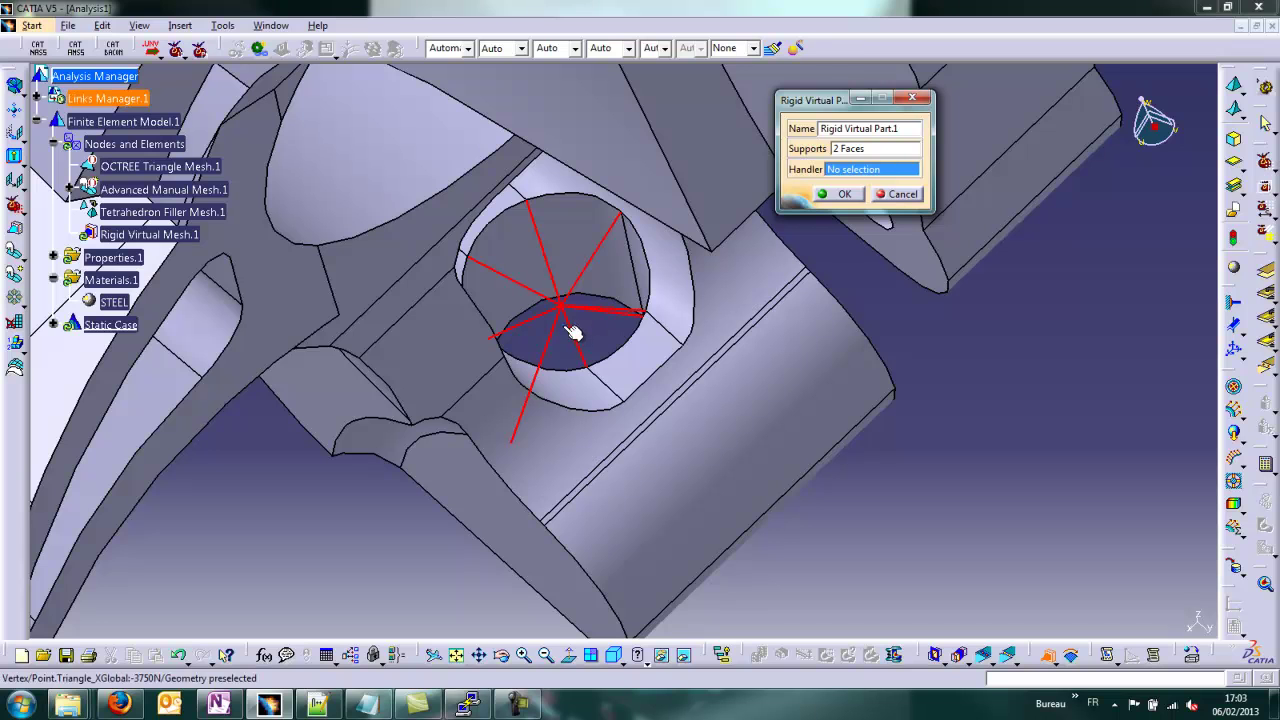
left_click(843, 195)
Create a second rigid virtual part on the two faces of the large central bore, with the GearShaft_Clamp point as handler
middle_click_drag(691, 451, 615, 300)
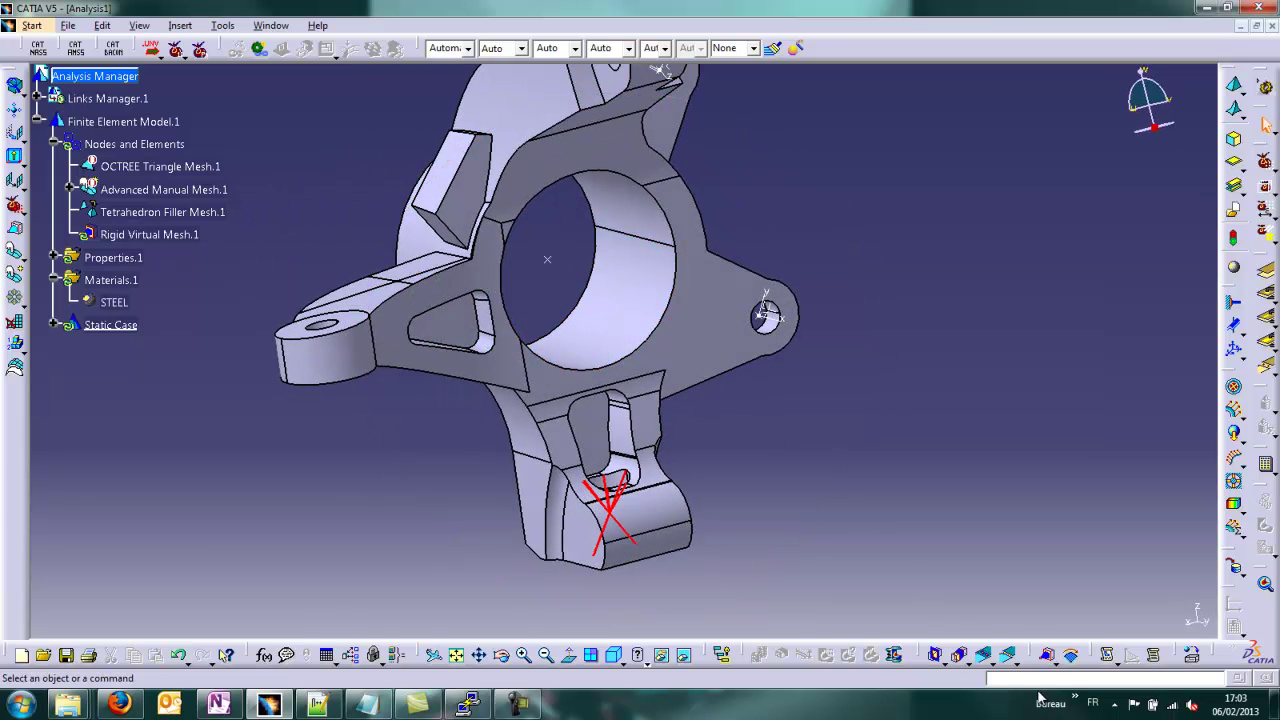
left_click(1050, 655)
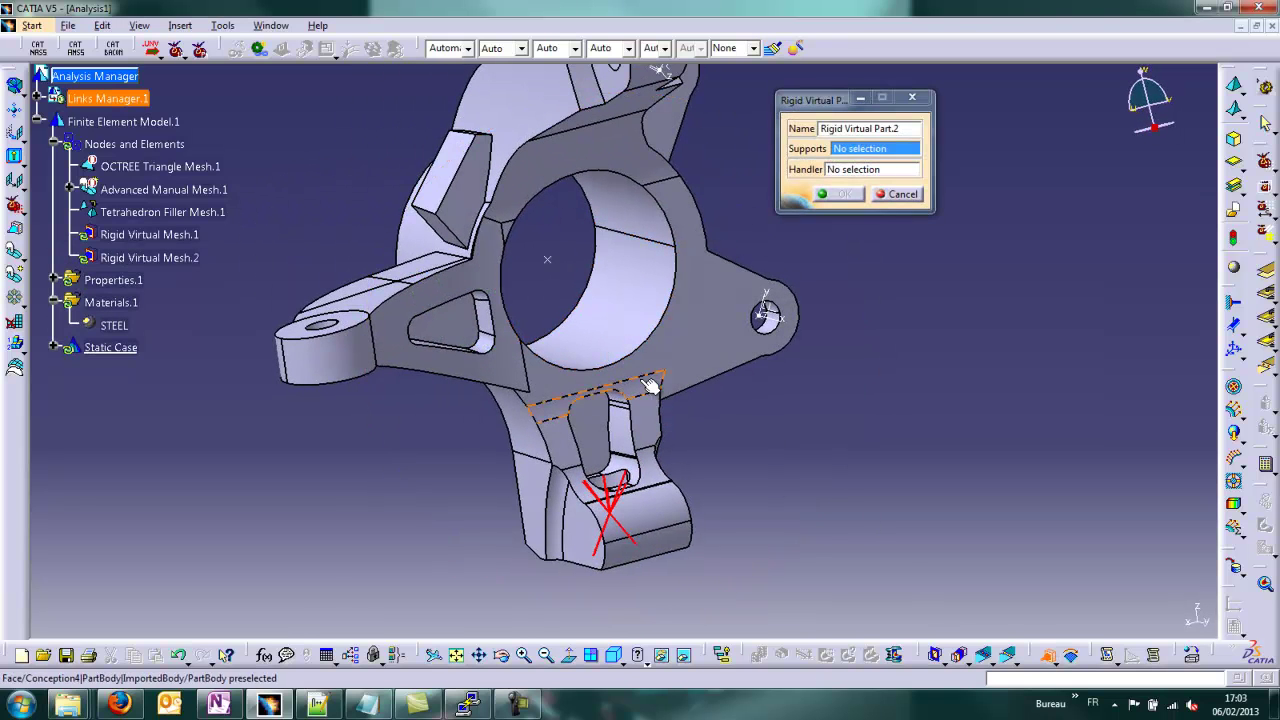
left_click(647, 213)
left_click(610, 246)
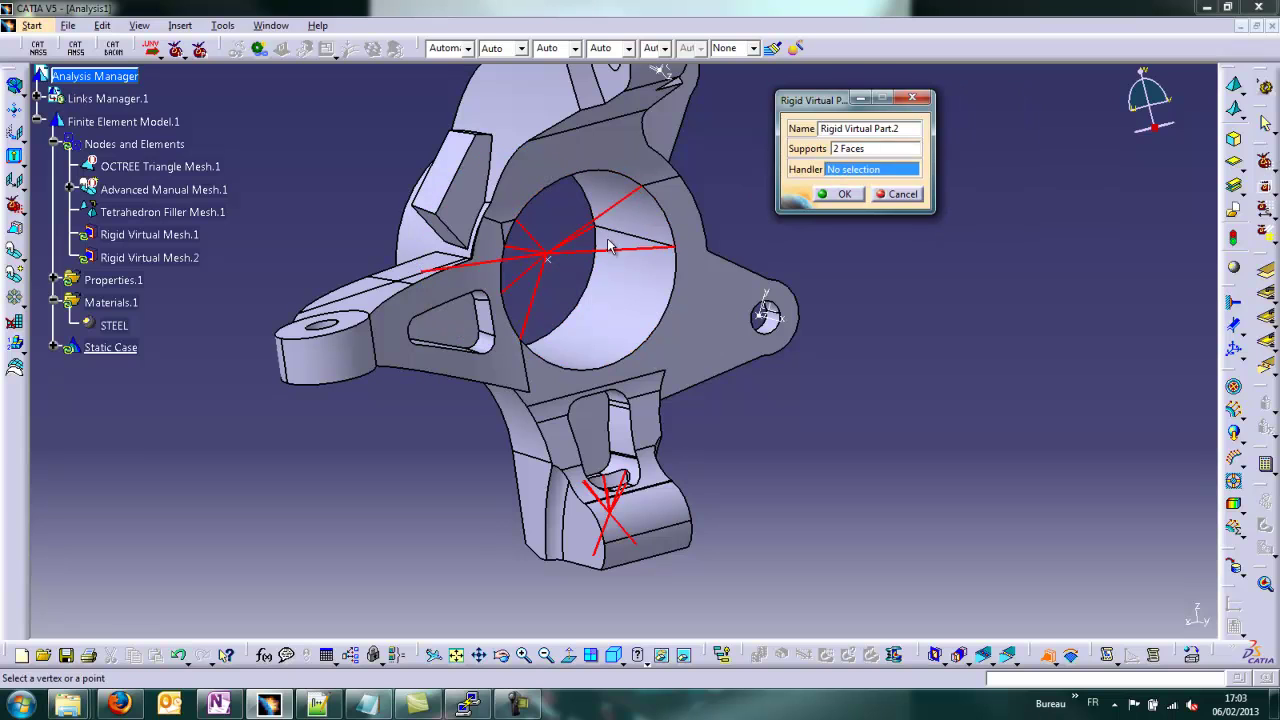
left_click(548, 260)
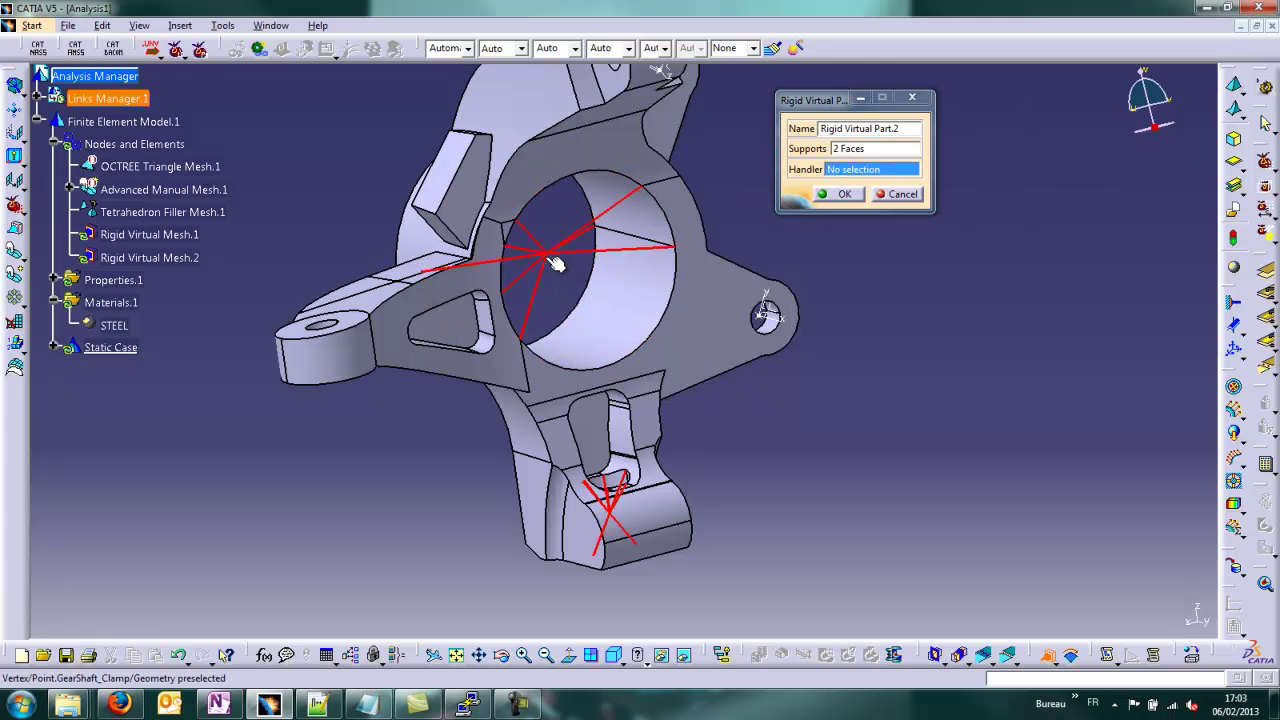
left_click(843, 194)
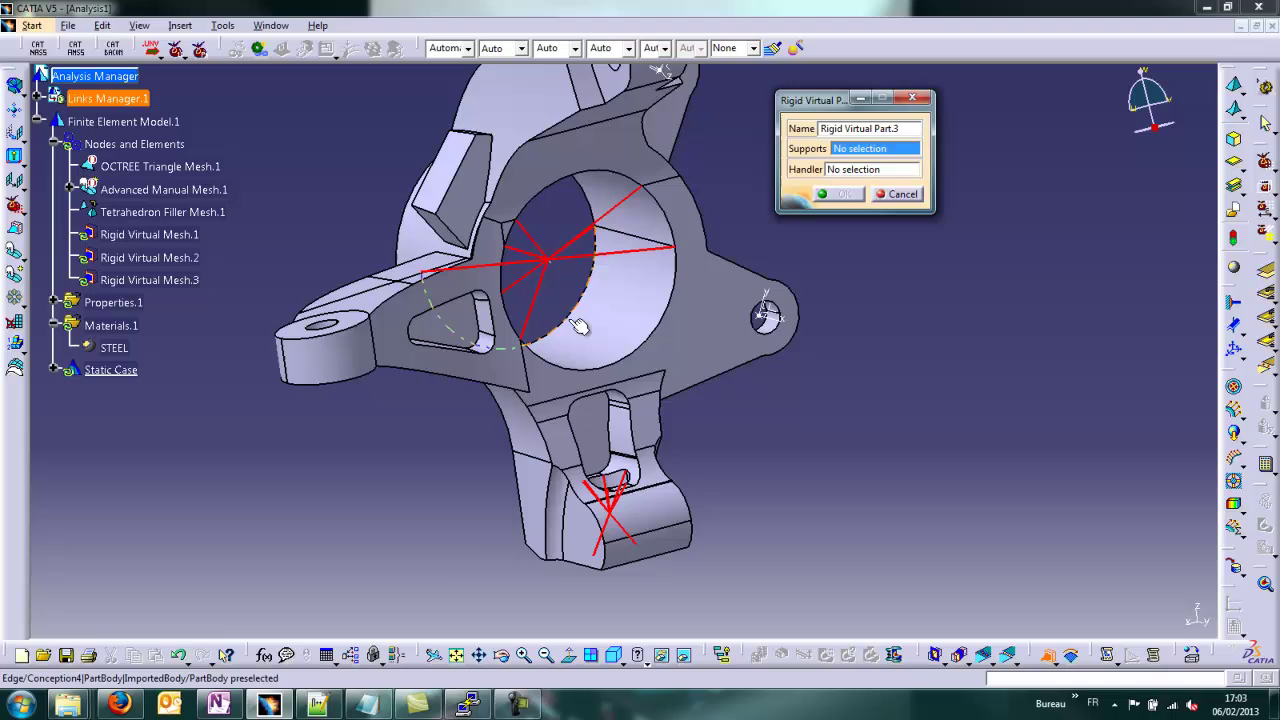
Create a rigid virtual part on the two faces of the small hole in the side lug beside the central bore, with its centre point as handler
middle_click_drag(776, 473, 666, 298)
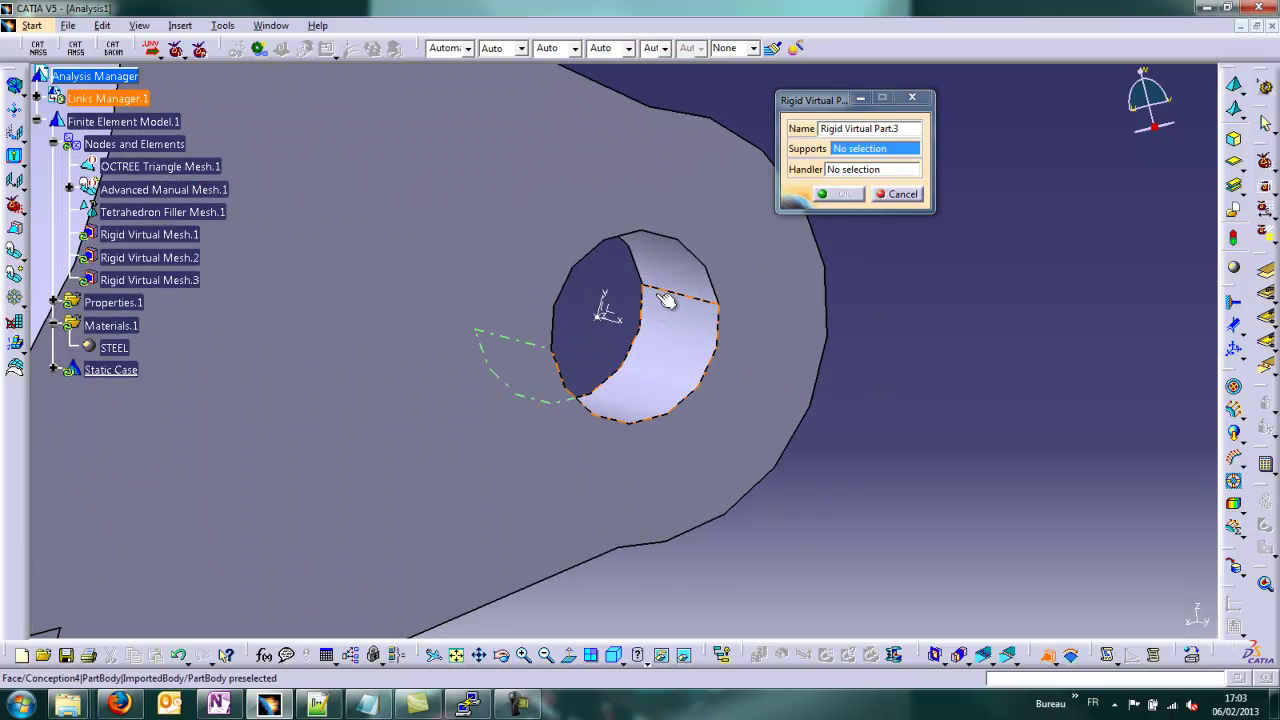
left_click(666, 298)
left_click(691, 281)
left_click(845, 170)
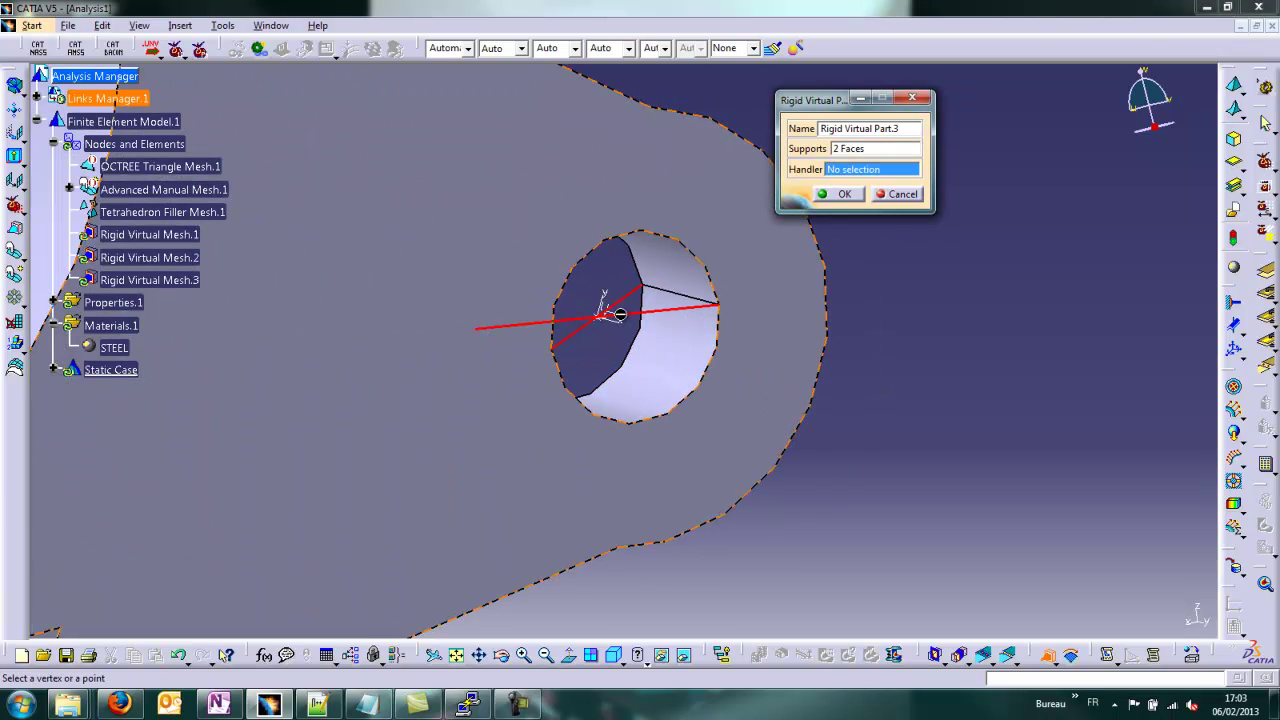
left_click(605, 318)
left_click(836, 196)
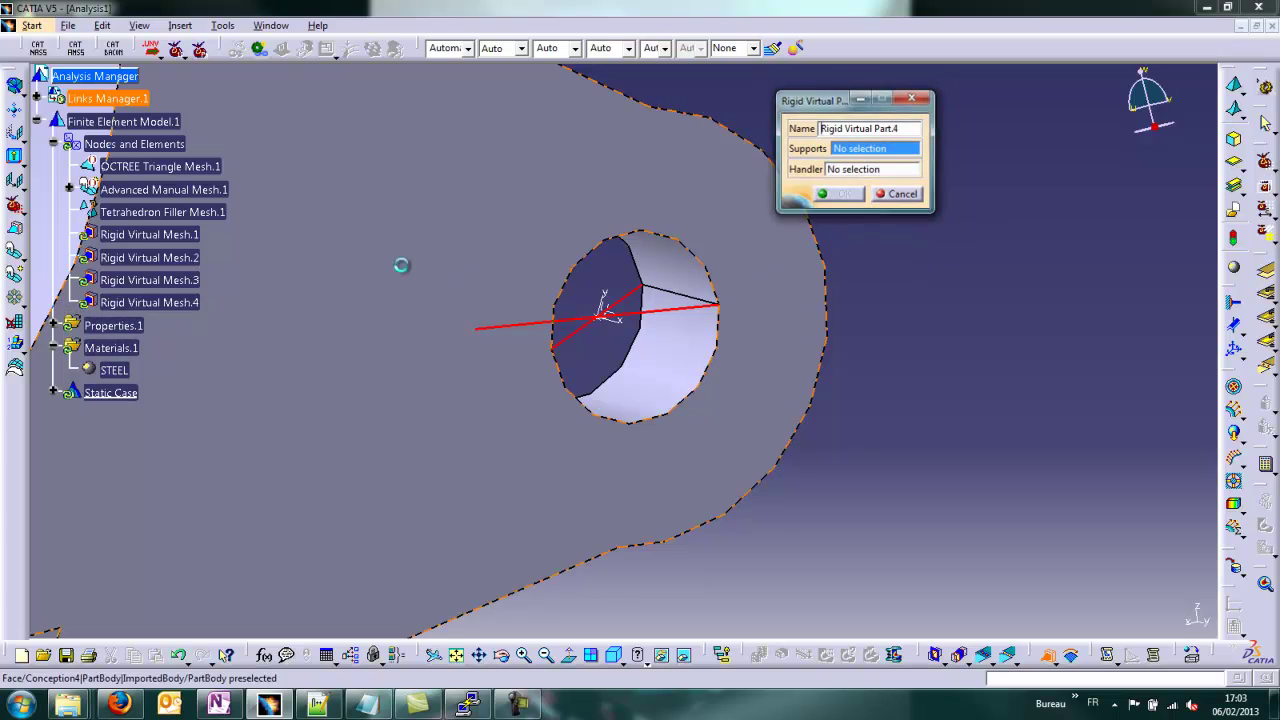
Create a rigid virtual part on the hole of the upper brake lug, supported by a face and an edge, with its centre point as handler
middle_click_drag(400, 263, 450, 470, "ctrl")
middle_click_drag(391, 216, 429, 360)
middle_click_drag(453, 301, 536, 337)
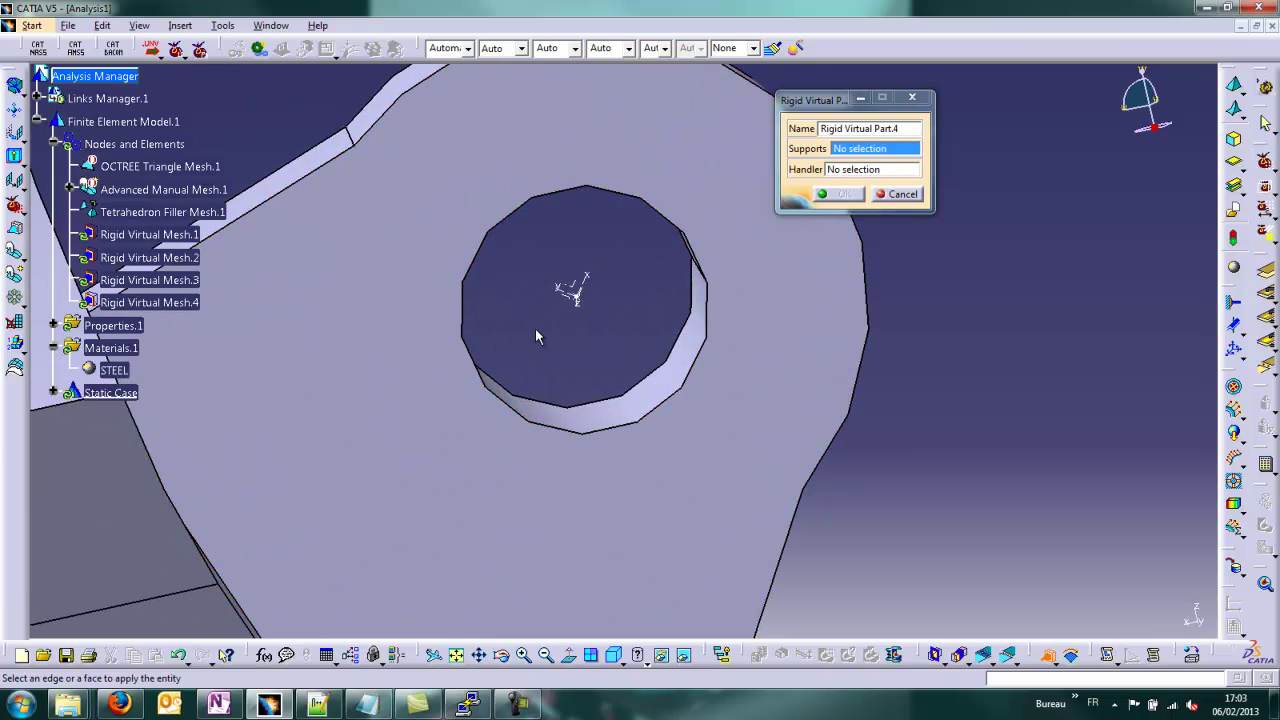
left_click(609, 420)
middle_click_drag(578, 296, 536, 416)
left_click(663, 346)
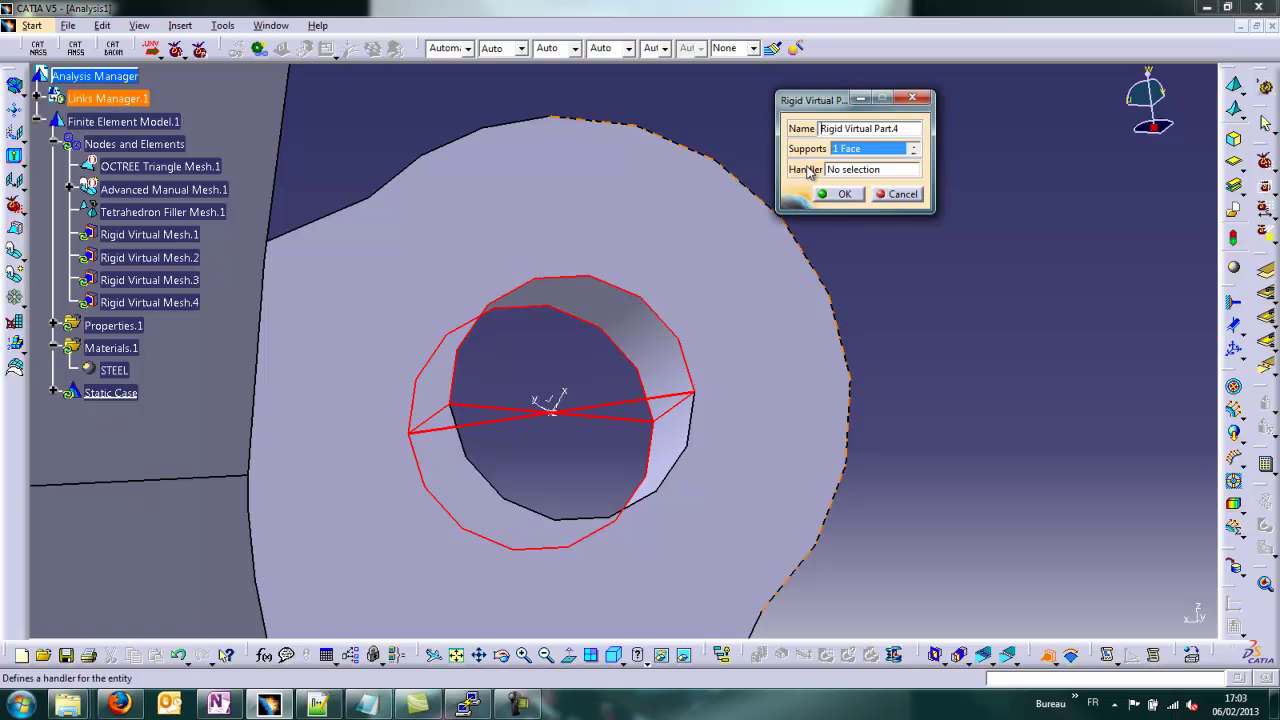
left_click(812, 171)
left_click(555, 415)
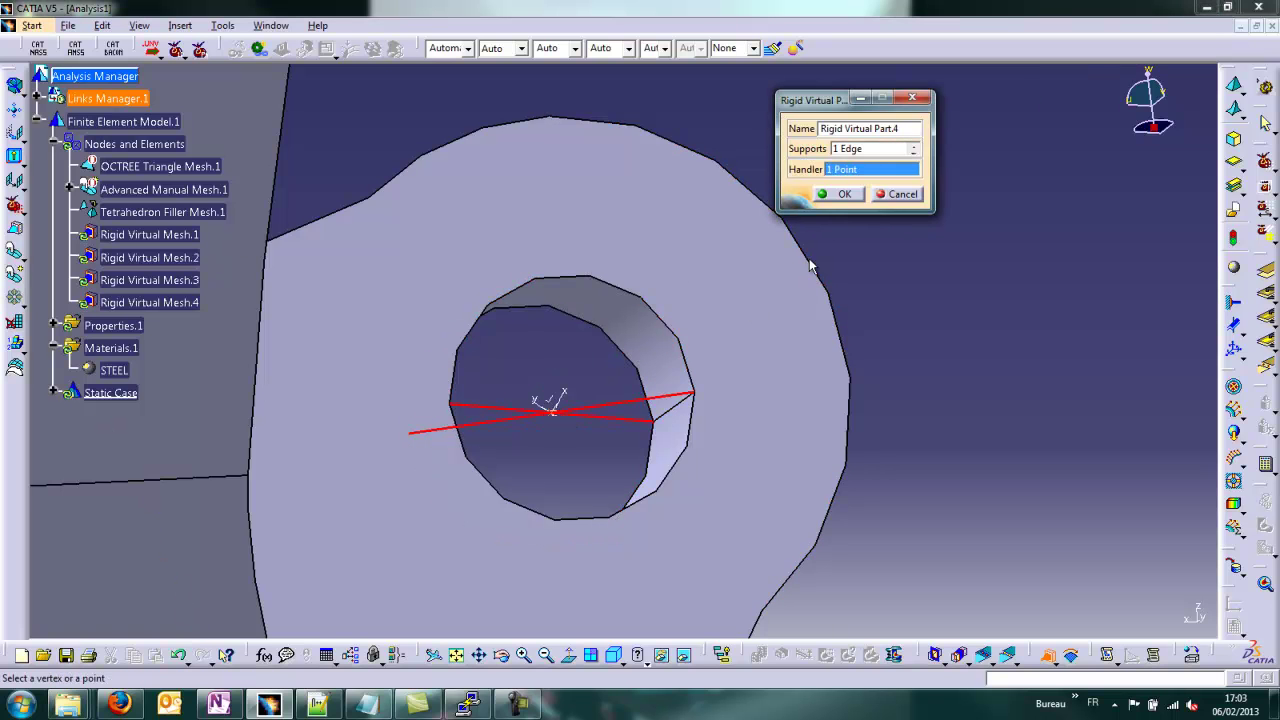
left_click(845, 194)
Create a rigid virtual part on the two faces of the lower hole in the upper arm, with its centre point as handler
middle_click_drag(529, 506, 576, 602)
middle_click_drag(276, 384, 533, 409)
middle_click_drag(668, 283, 699, 253)
middle_click_drag(714, 480, 680, 329)
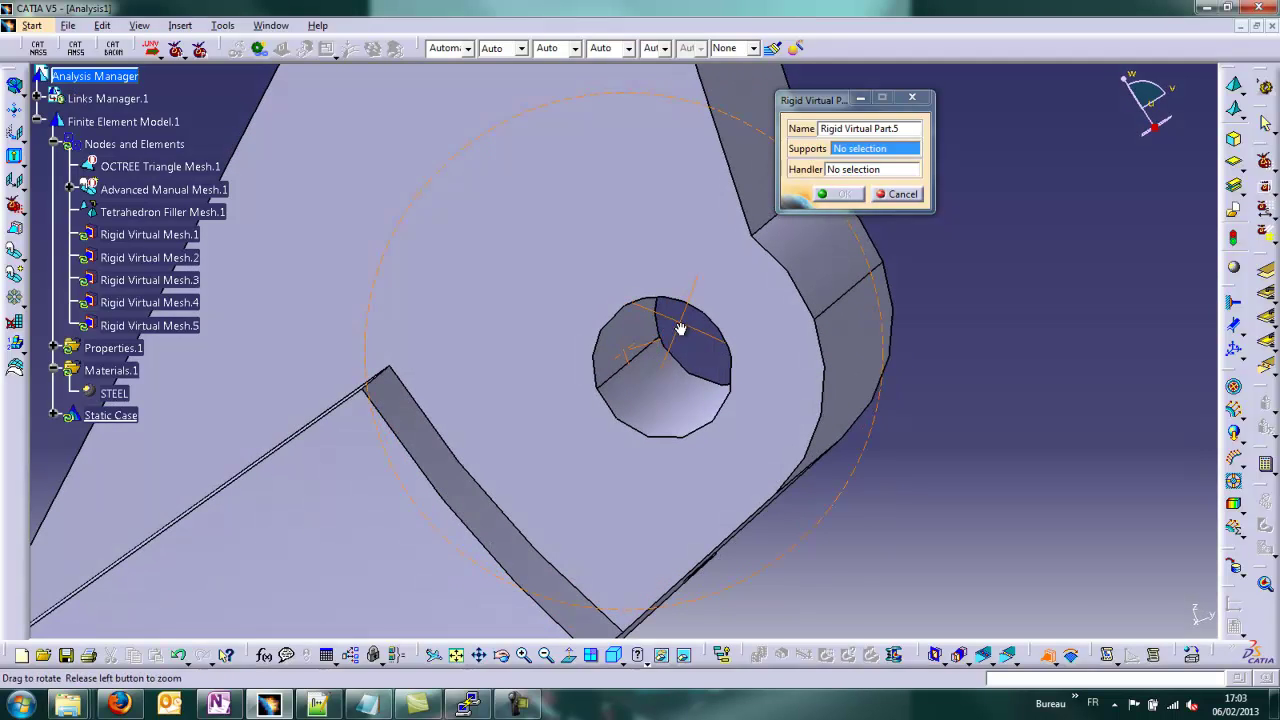
left_click(674, 397)
left_click(640, 343)
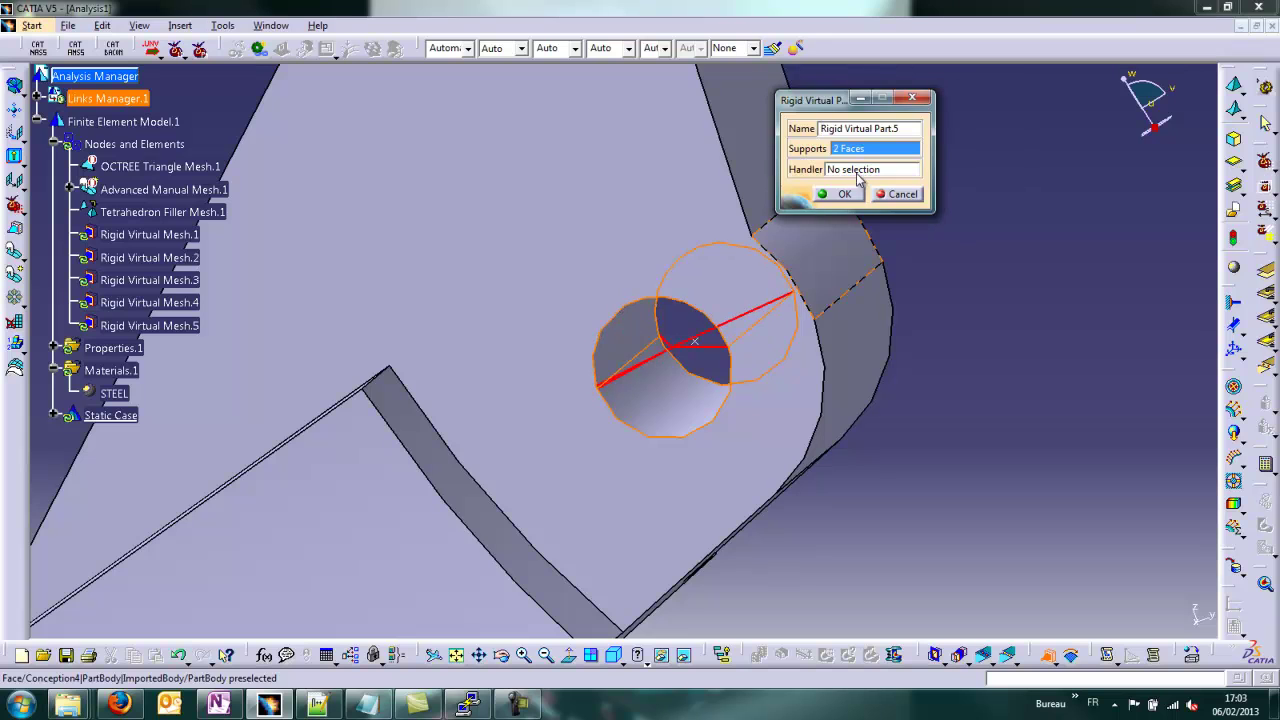
left_click(857, 172)
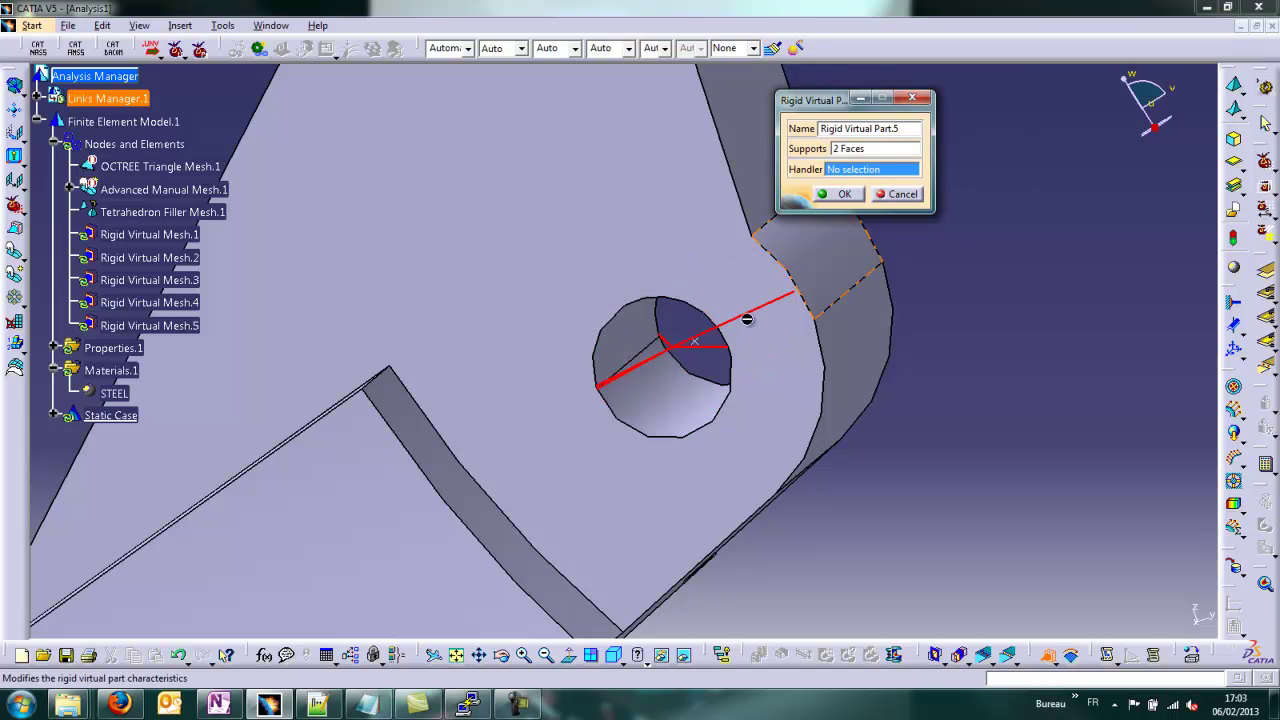
left_click(837, 193)
Create a rigid virtual part on the two faces of the hole at the upper arm's tip, with its centre point as handler
middle_click_drag(576, 209, 510, 571)
middle_click_drag(463, 203, 518, 530)
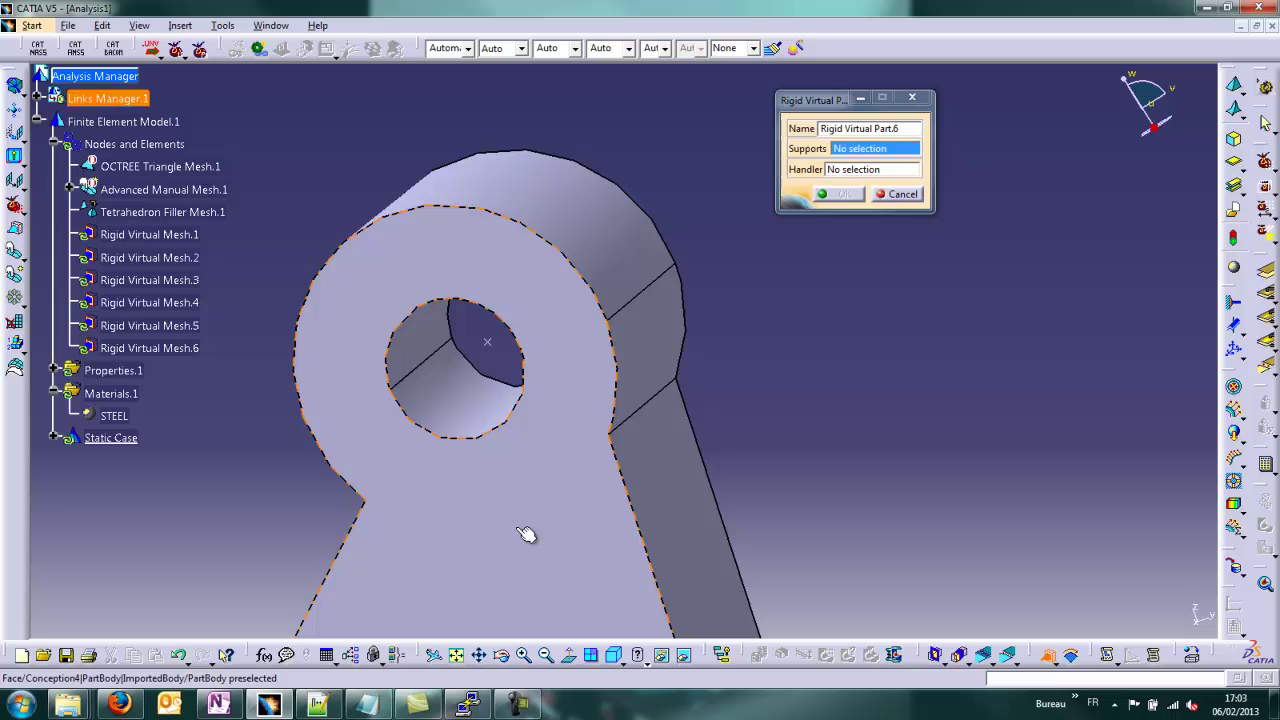
left_click(466, 374)
left_click(418, 348)
left_click(857, 170)
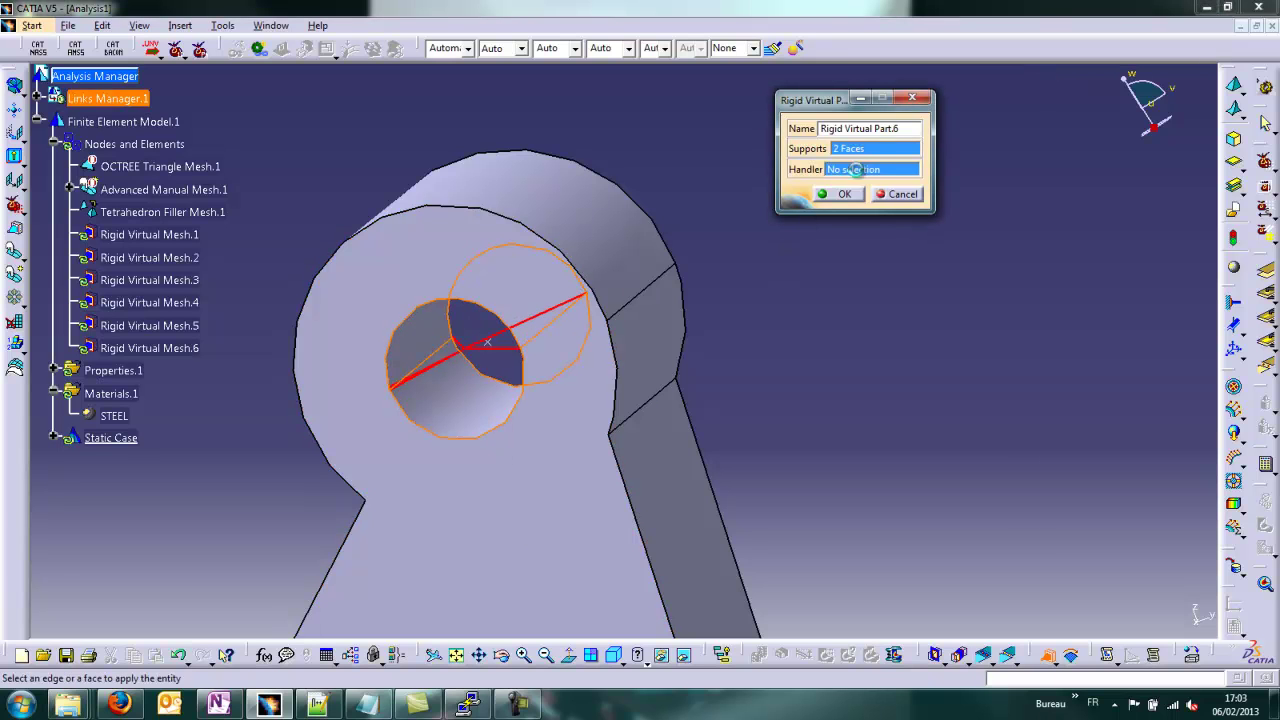
left_click(491, 342)
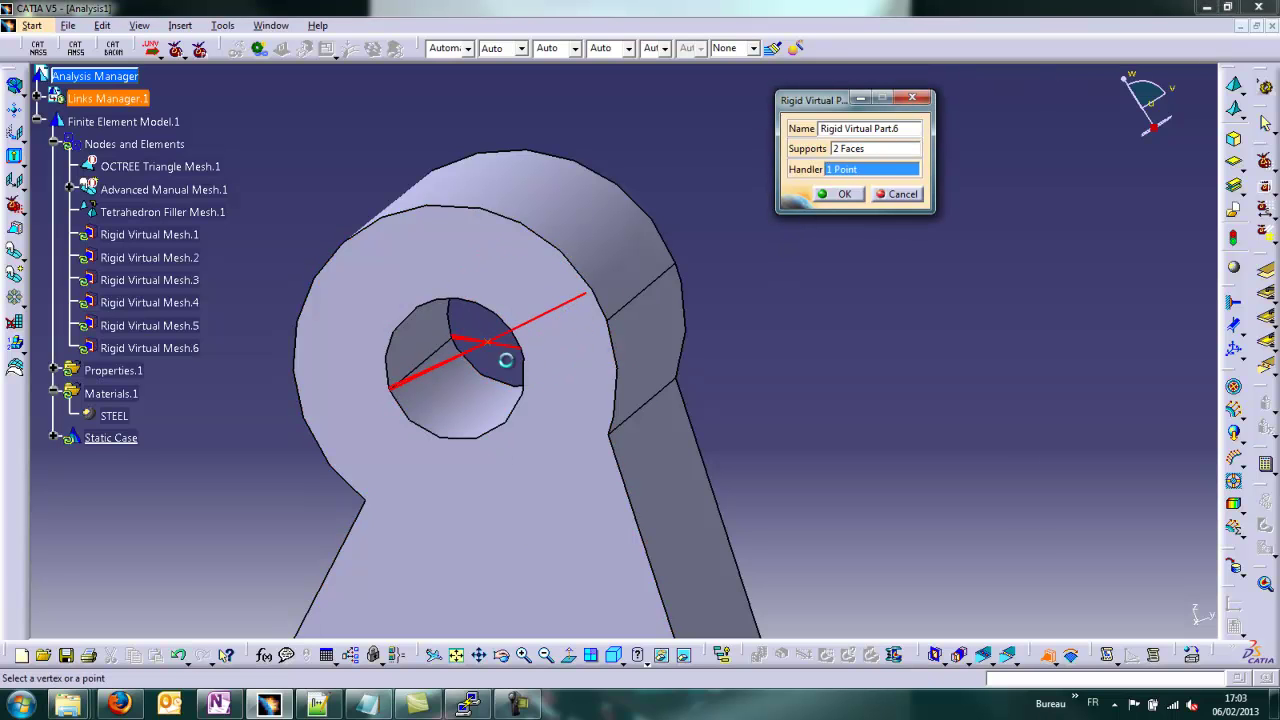
left_click(842, 194)
Close the unused rigid virtual part definition and clamp the GearShaft_Clamp point at the centre of the large bore
middle_click_drag(571, 454, 691, 298)
left_click(574, 305)
left_click(669, 347)
middle_click_drag(669, 347, 557, 443)
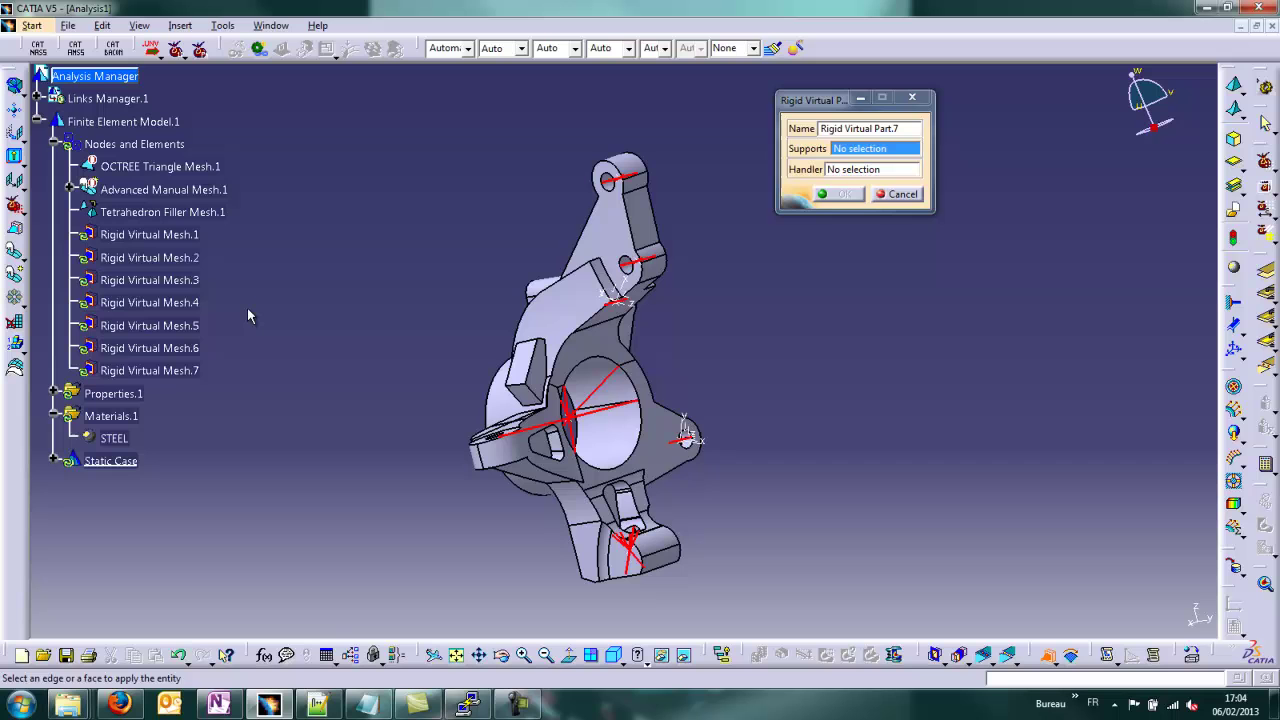
middle_click_drag(700, 520, 591, 562)
left_click(911, 97)
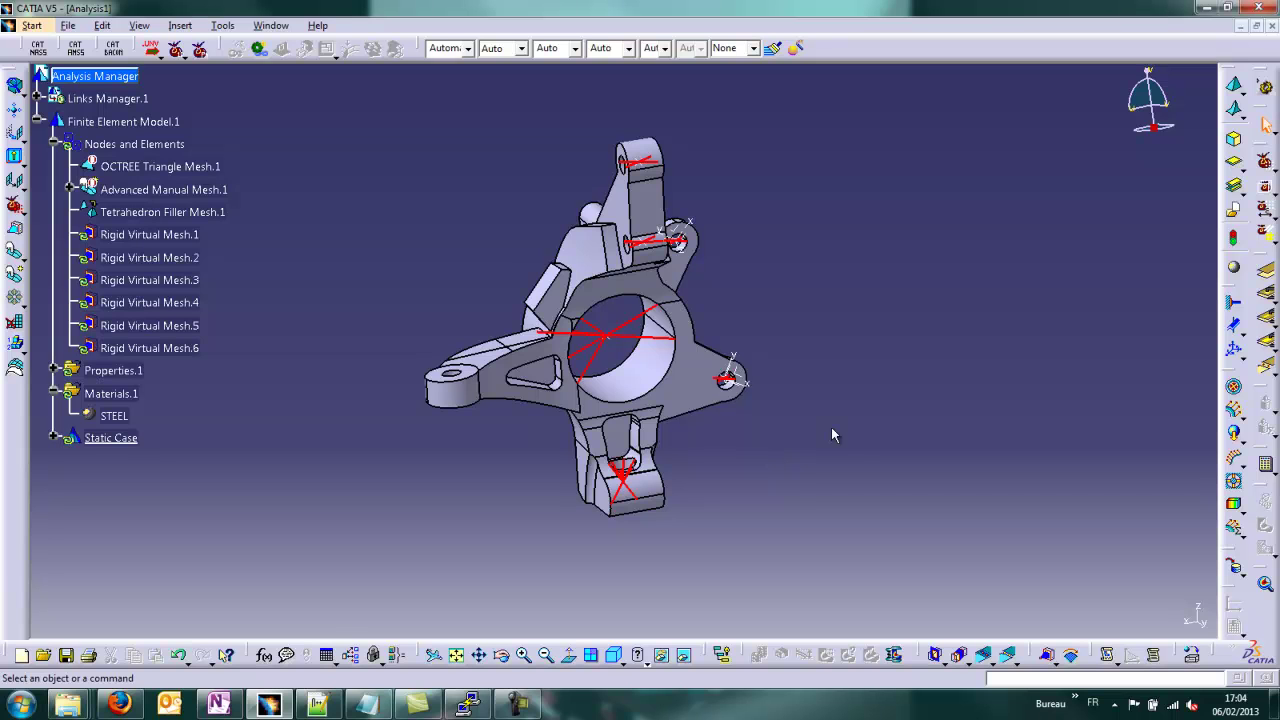
left_click(1233, 305)
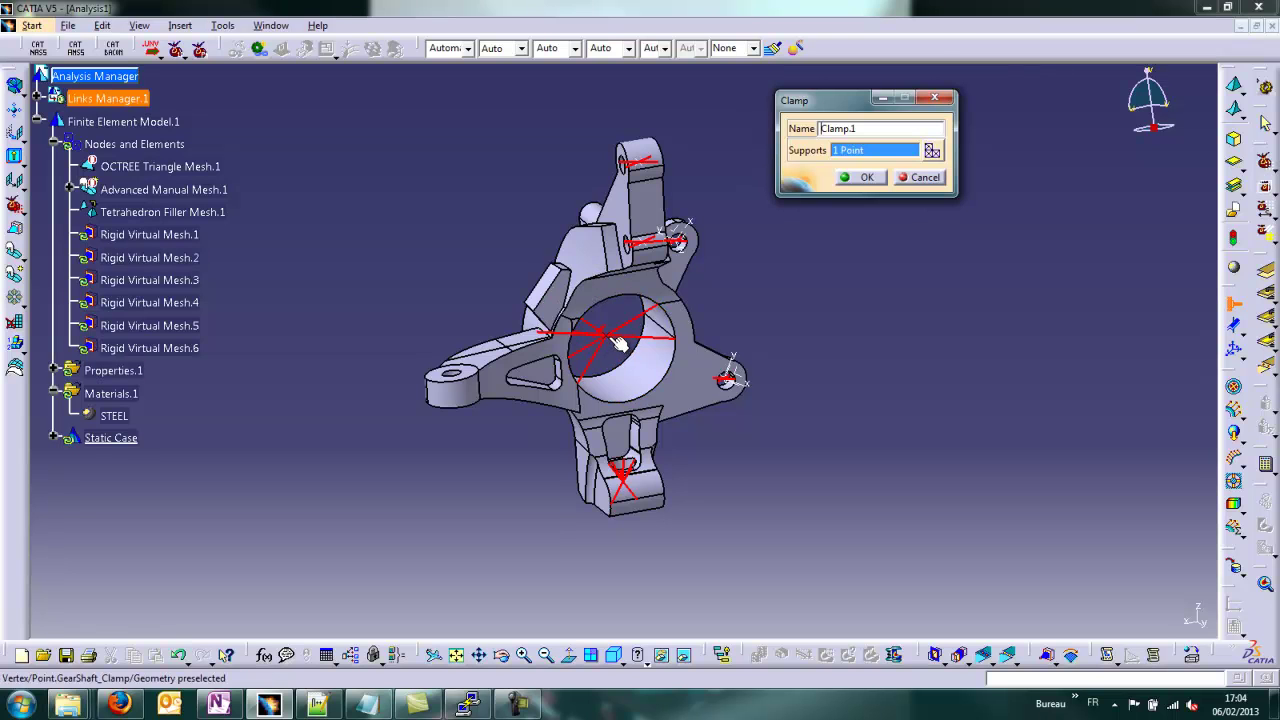
left_click(862, 177)
Apply a distributed force to the centre point of the arm tip's hole in the global axis system, with X 0 N, Y 0 N and Z -1250 N
mouse_move(760, 538)
middle_mouse_down()
mouse_move(700, 495)
mouse_move(734, 500)
mouse_move(789, 480)
mouse_move(791, 524)
mouse_move(773, 530)
middle_mouse_up()
middle_click_drag(730, 441, 817, 345)
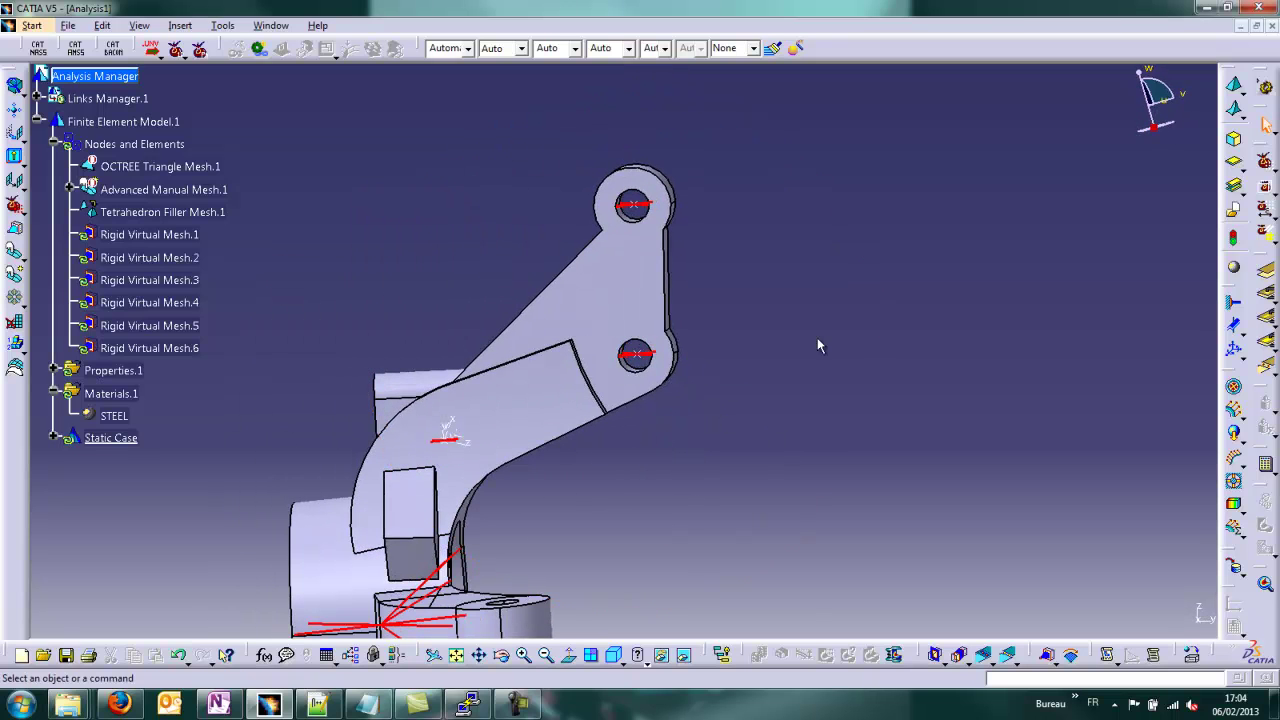
left_click(1233, 409)
left_click(845, 187)
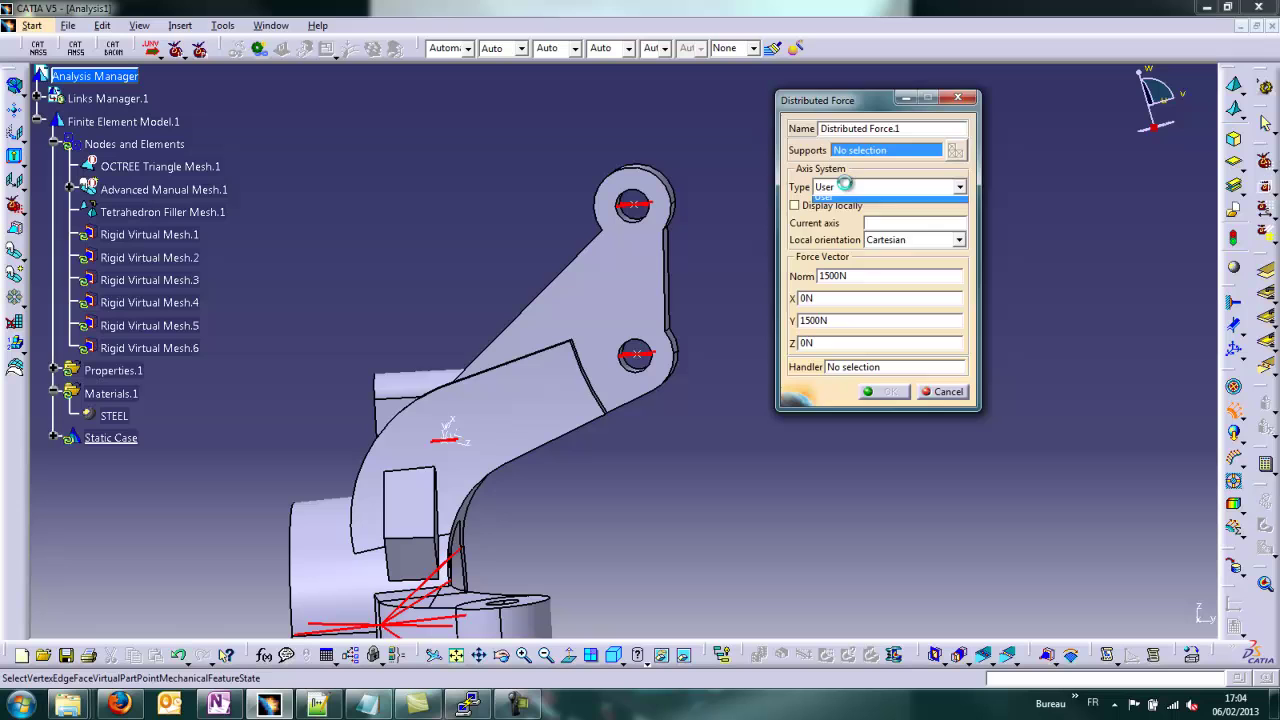
left_click(842, 200)
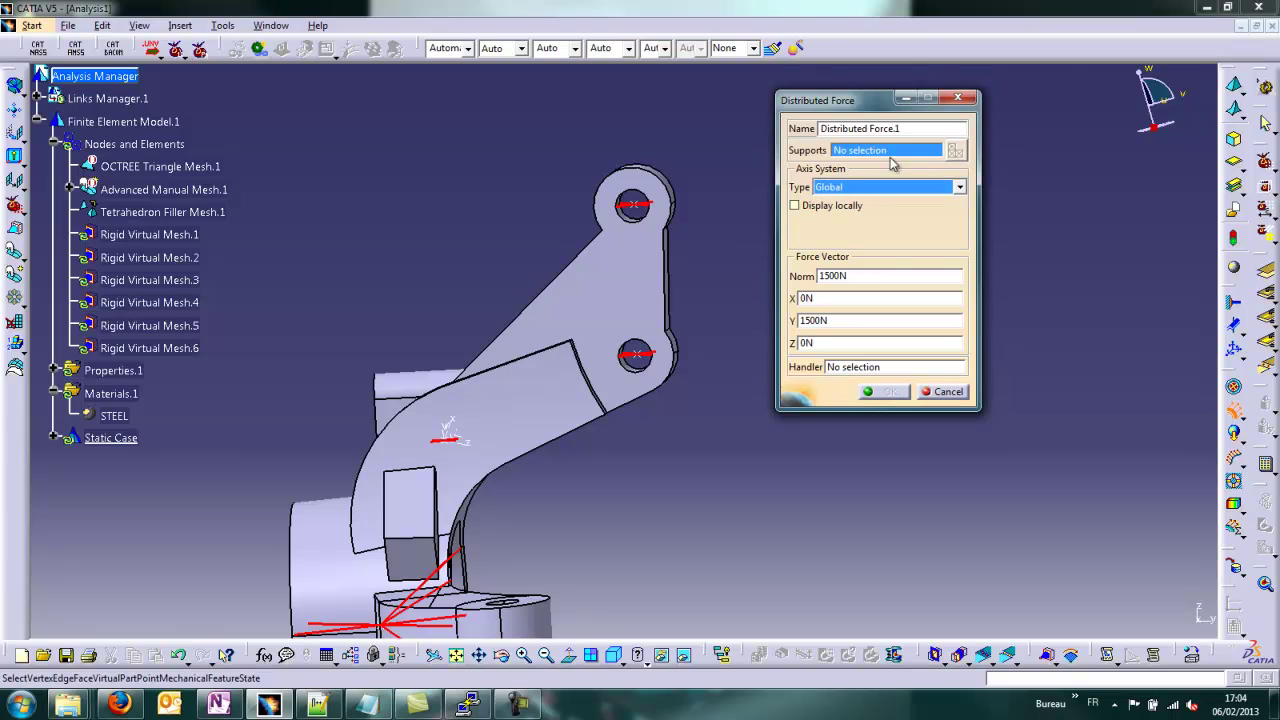
left_click(645, 212)
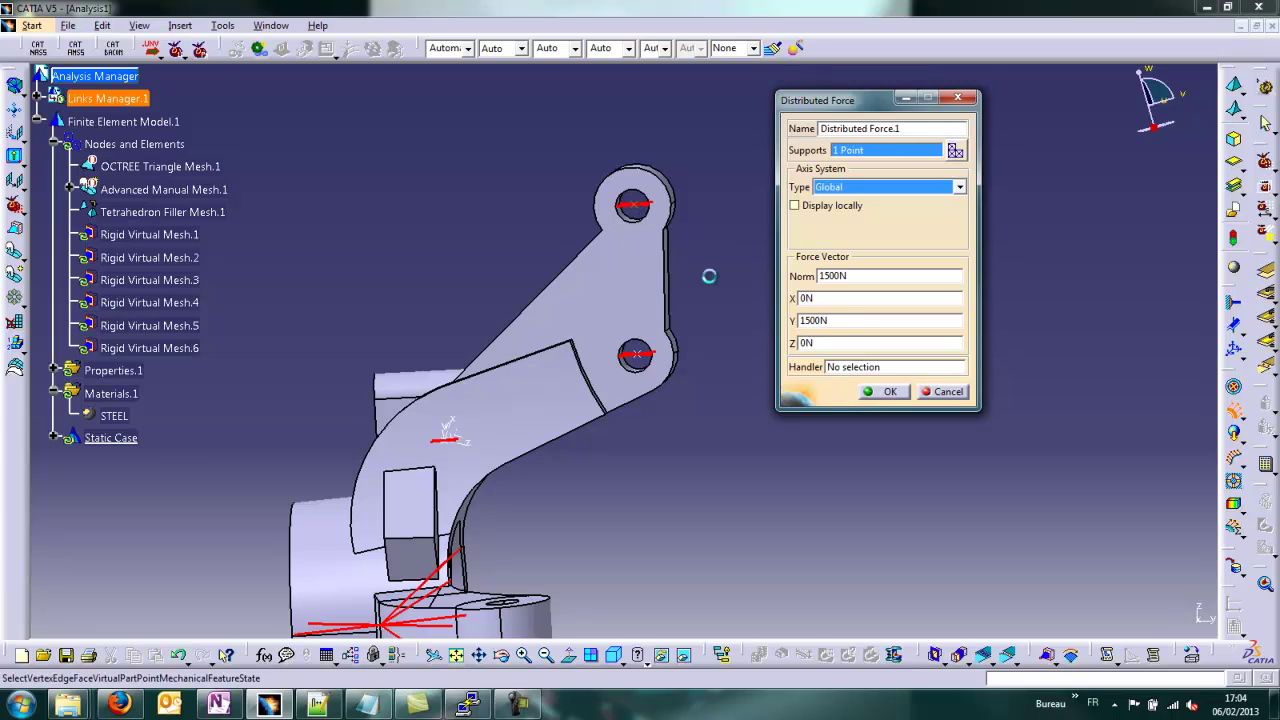
left_click(815, 324)
left_click(830, 343)
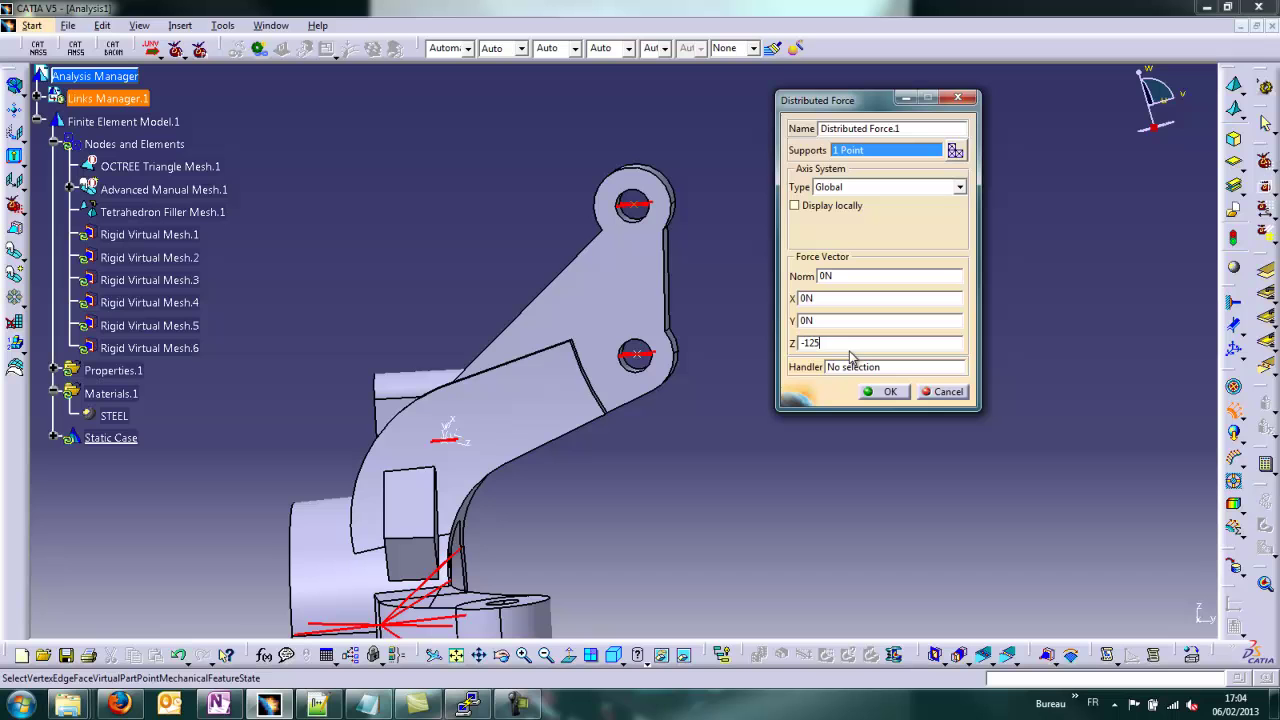
key("Return")
left_click(874, 396)
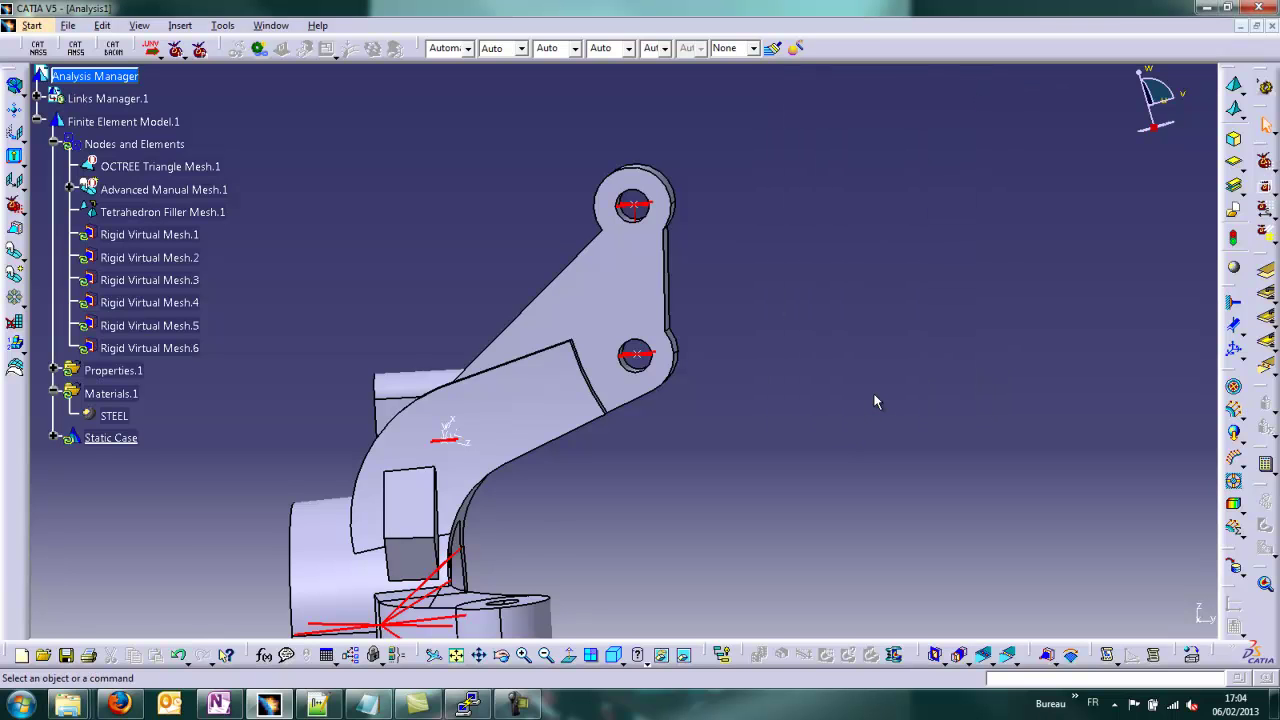
Apply a second distributed force of -1250 N along global Z to the centre point of the upper arm's lower hole
middle_click_drag(808, 497, 774, 363)
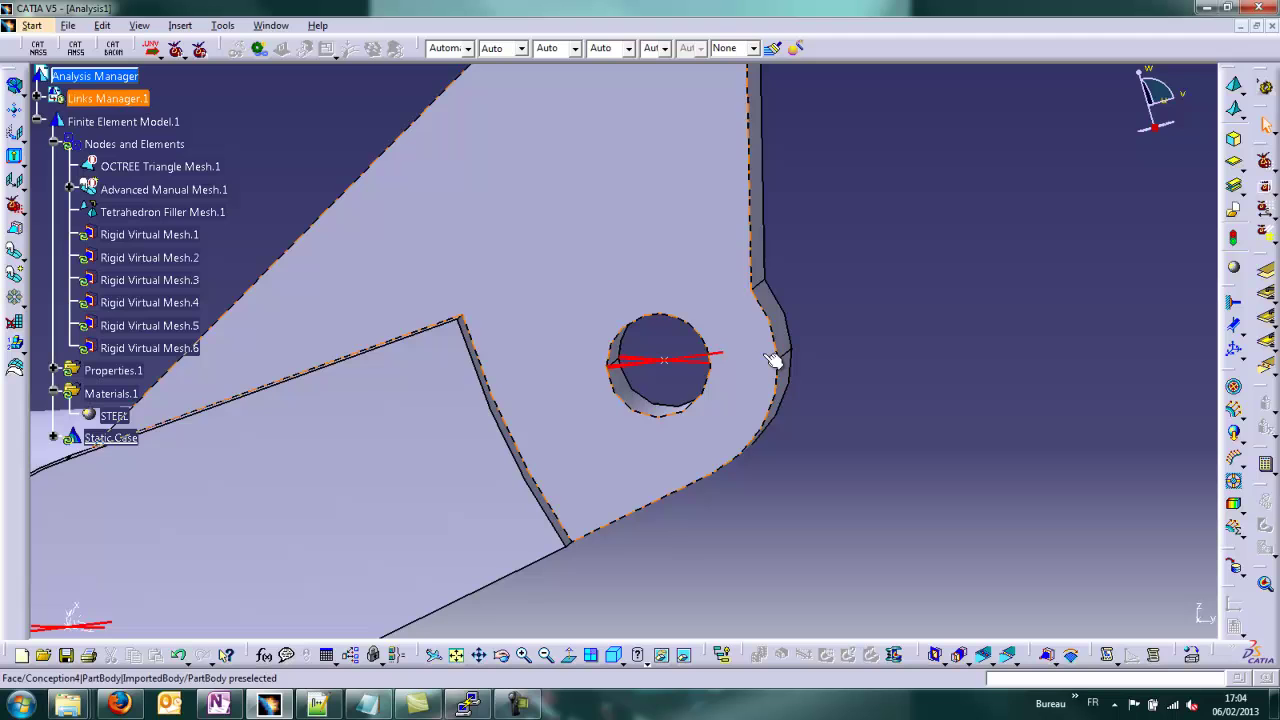
left_click(1233, 409)
left_click(663, 360)
left_click(663, 360)
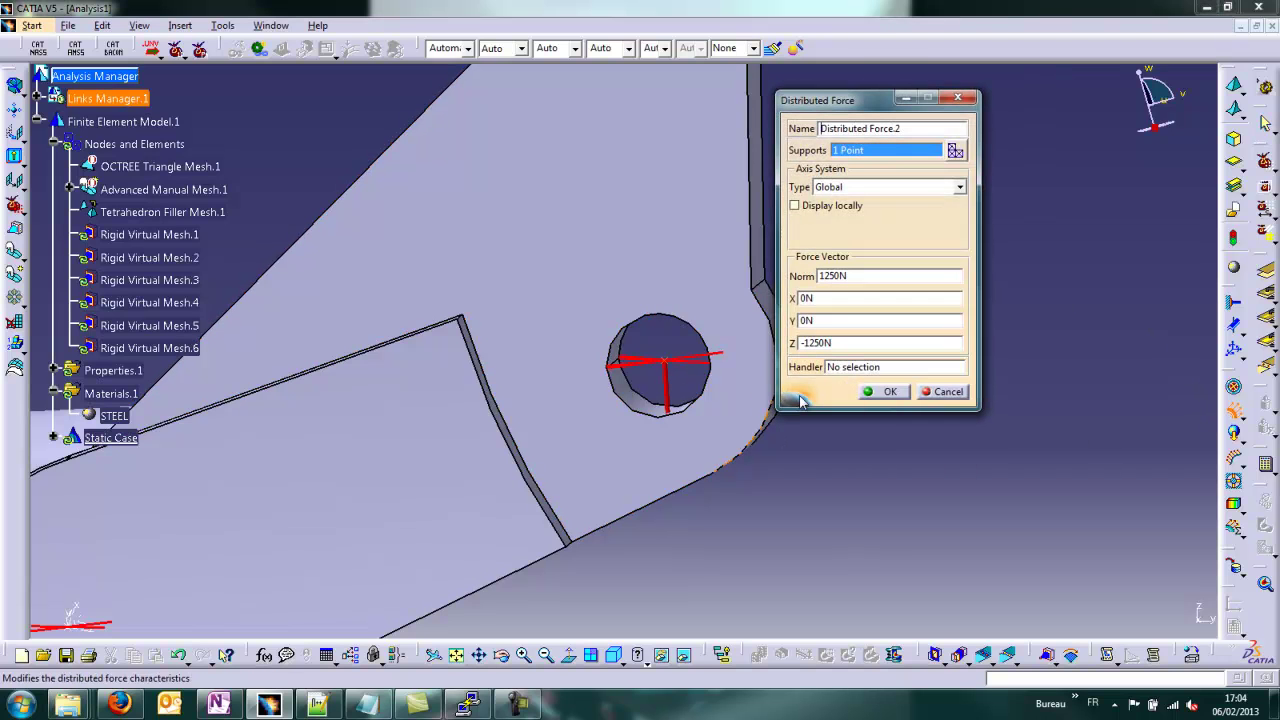
left_click(892, 392)
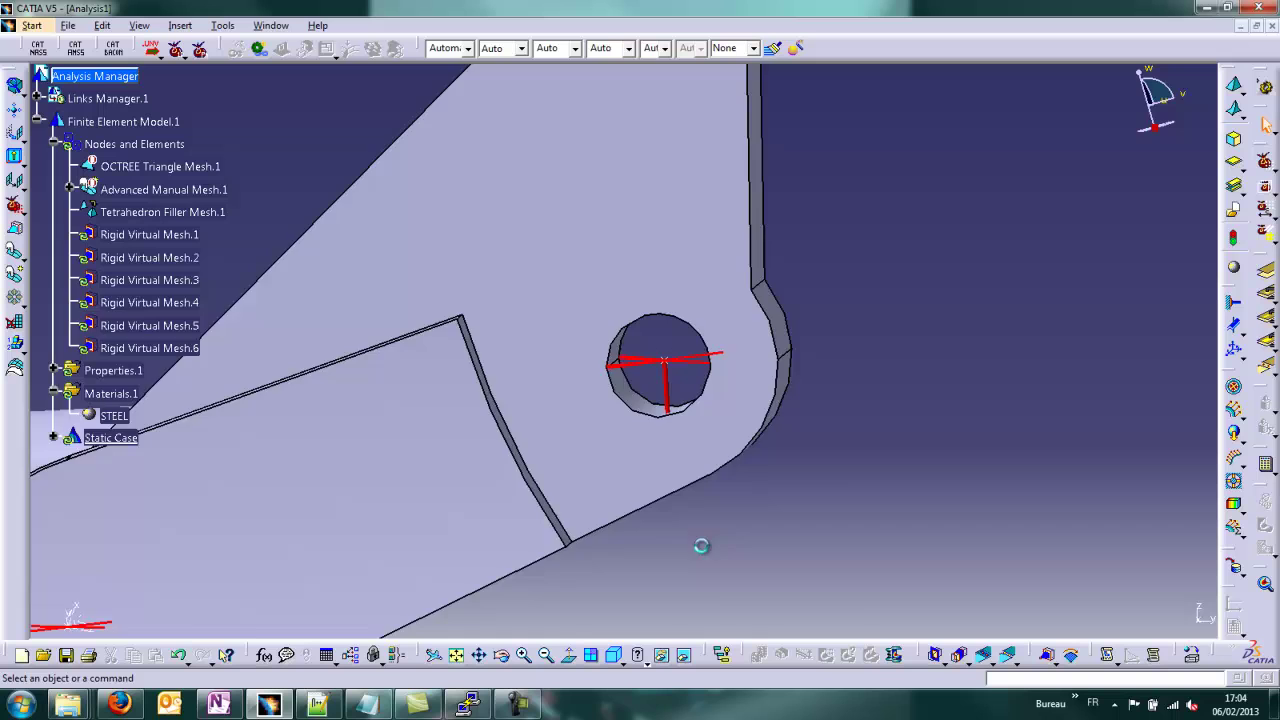
Apply a third distributed force to the Triangle_XGlobal-3750N point in the lower lug, with X -3750 N, Y 0 N and Z 0 N
middle_click_drag(700, 543, 510, 520, "ctrl")
middle_click_drag(698, 587, 580, 430)
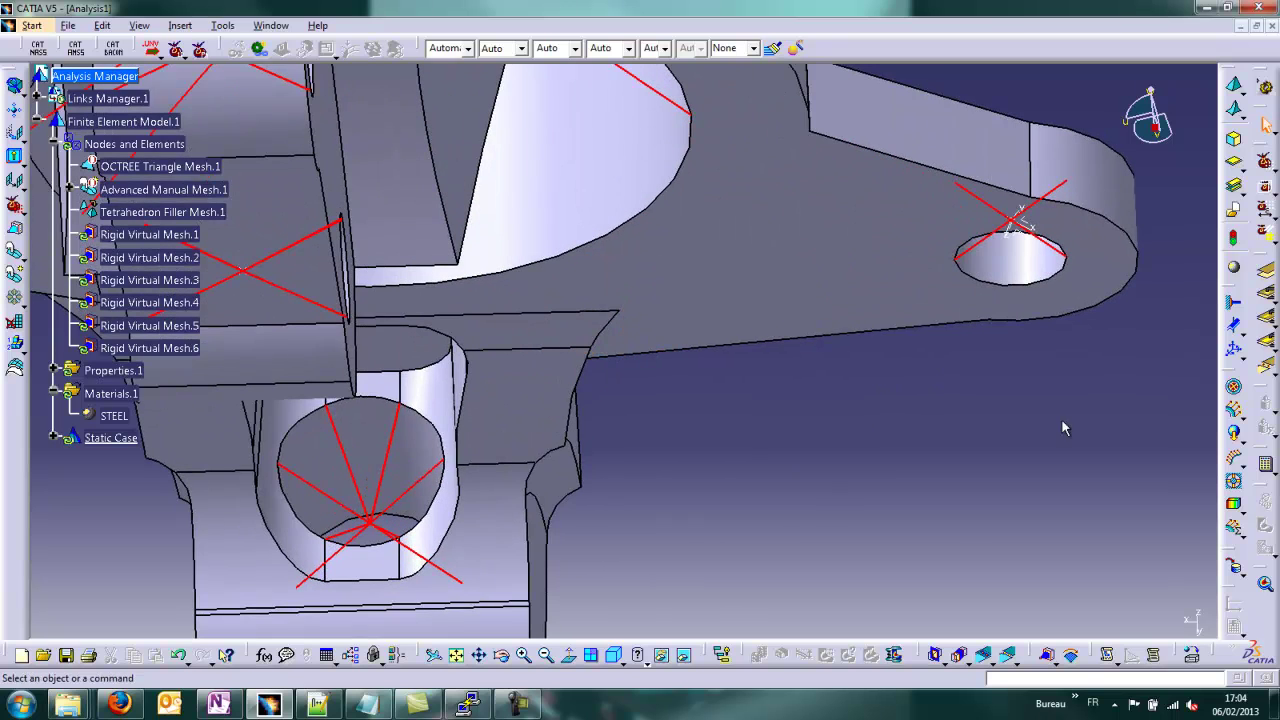
left_click(1236, 424)
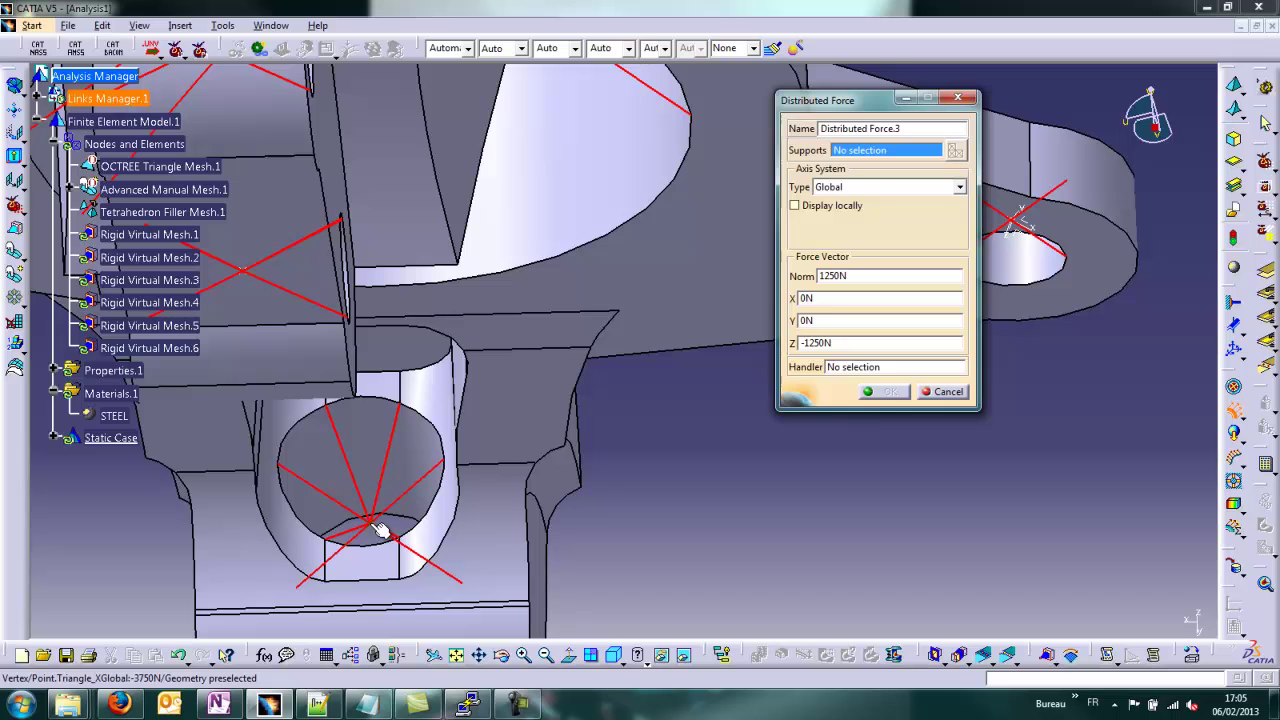
left_click(383, 530)
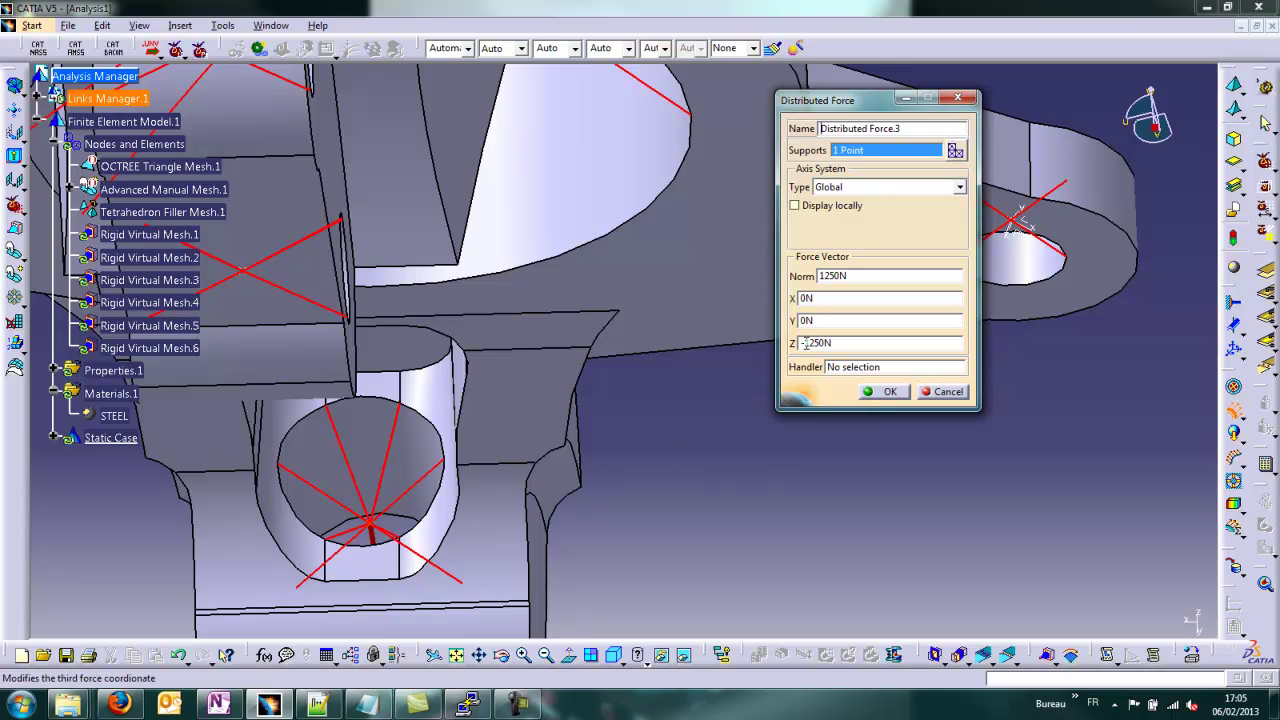
left_click_drag(802, 343, 840, 343)
type("0")
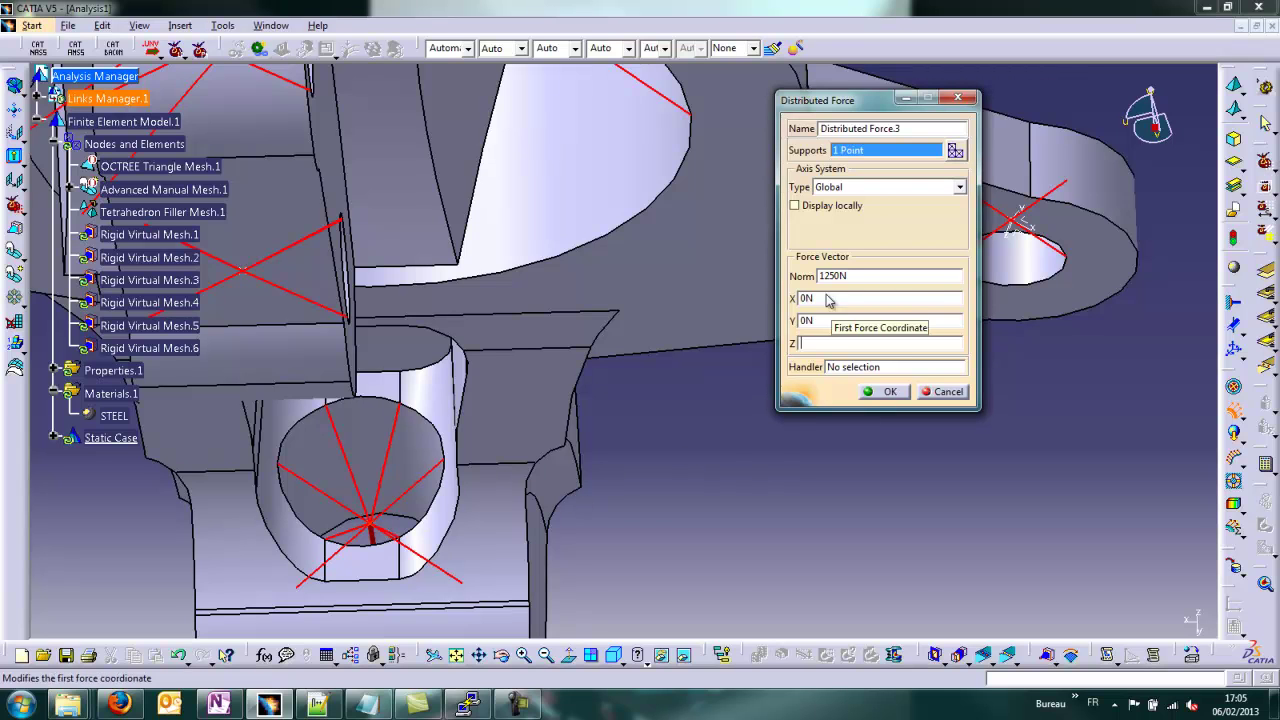
left_click_drag(801, 298, 815, 300)
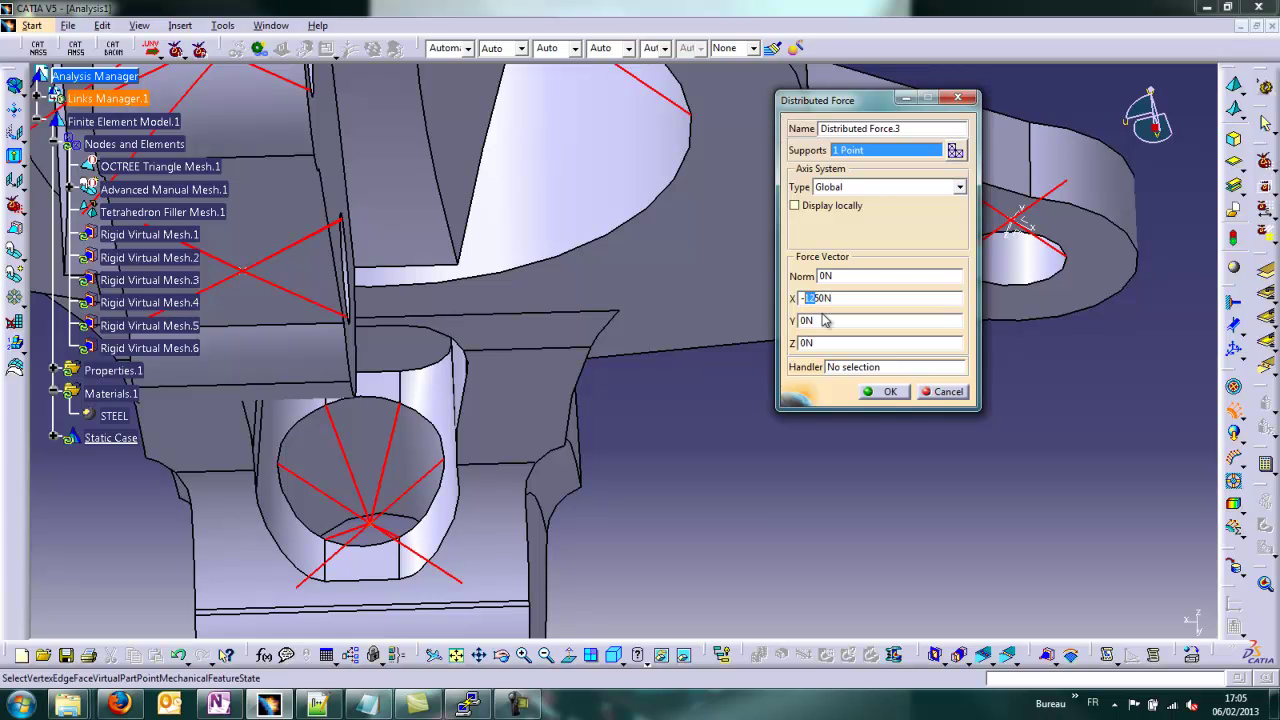
left_click(889, 392)
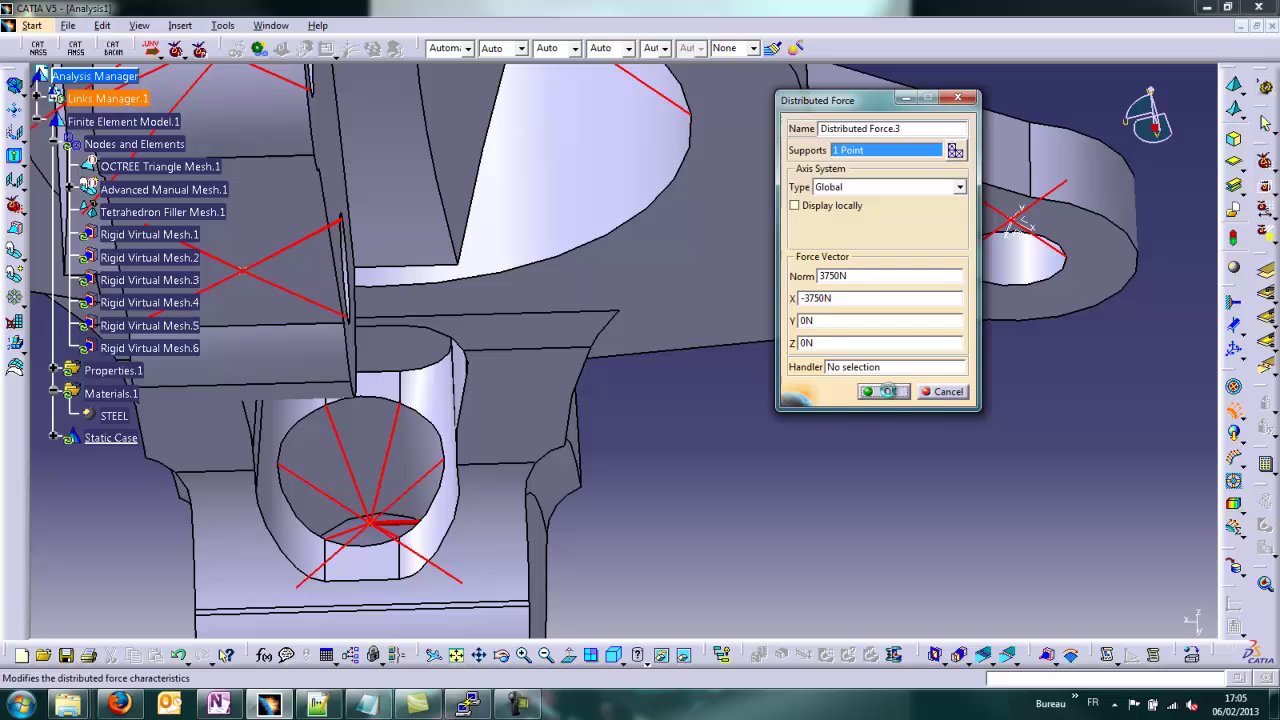
Start a distributed force on the upper brake lug hole's centre point, using a User axis system with that hole's local Cartesian axes
middle_click_drag(700, 457, 733, 614)
middle_click_drag(457, 451, 674, 317)
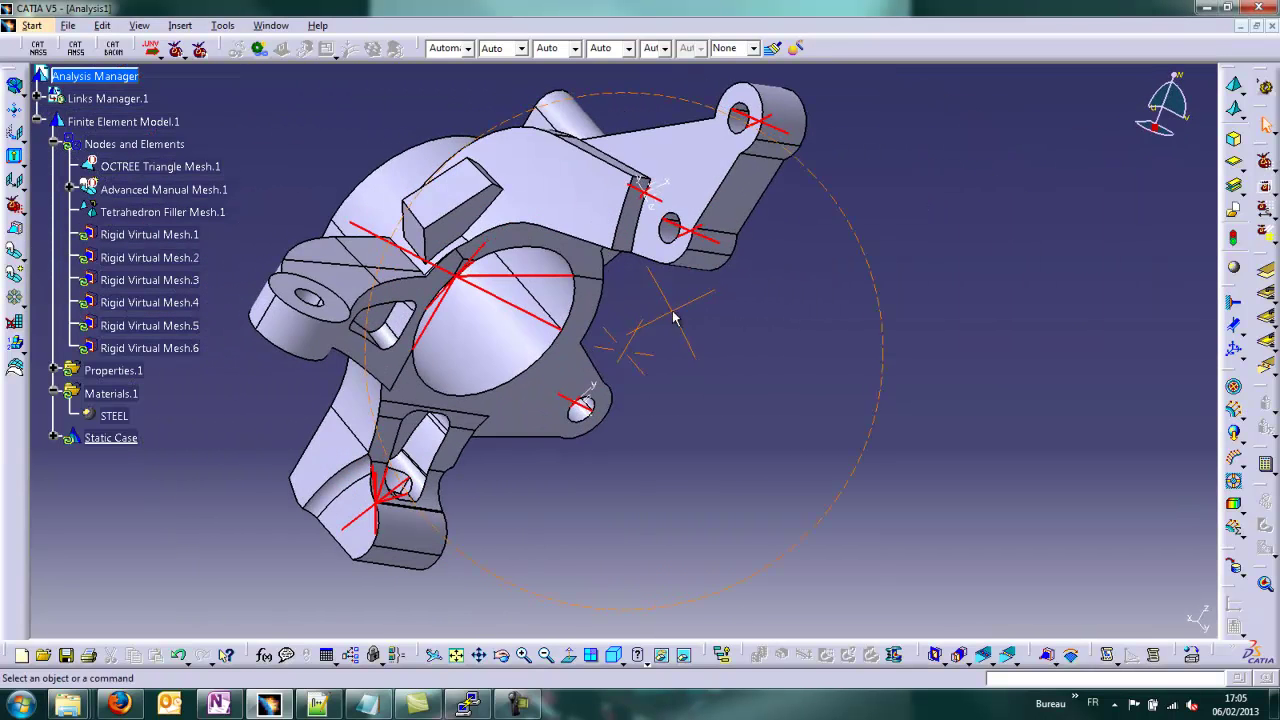
middle_click(760, 124)
middle_click_drag(764, 139, 785, 340)
middle_click_drag(419, 572, 566, 466)
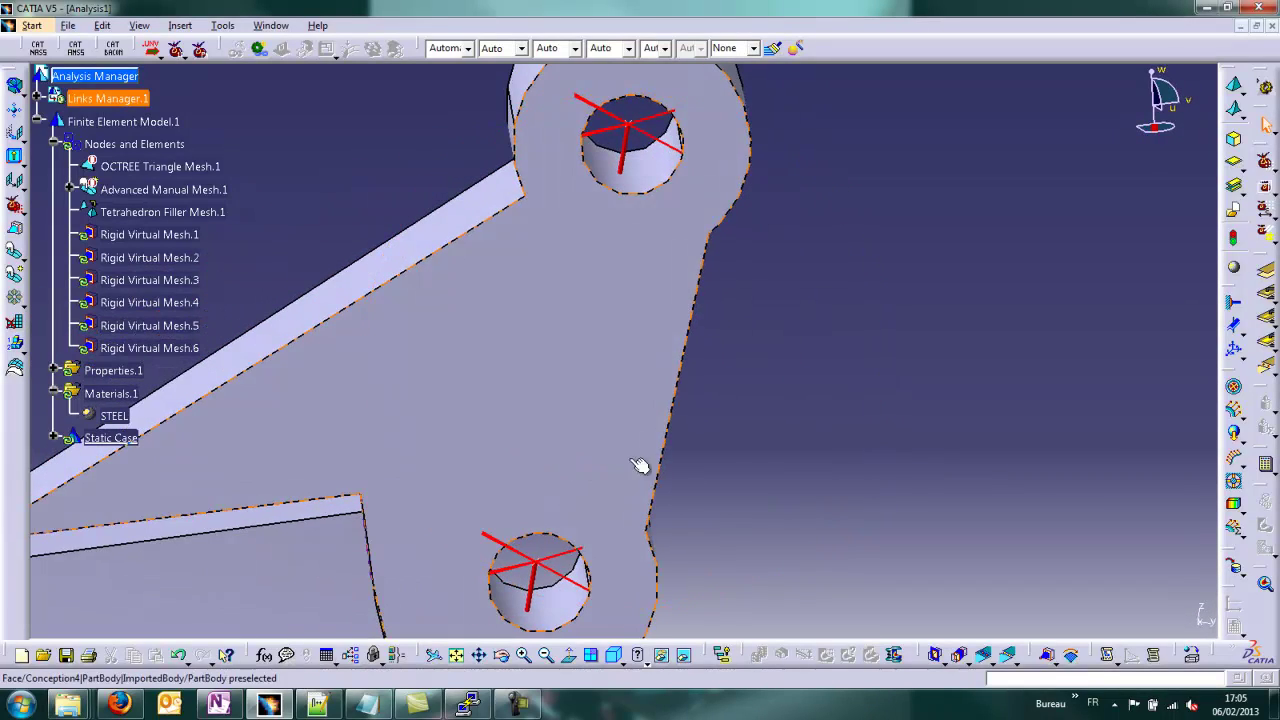
middle_click_drag(806, 484, 749, 331)
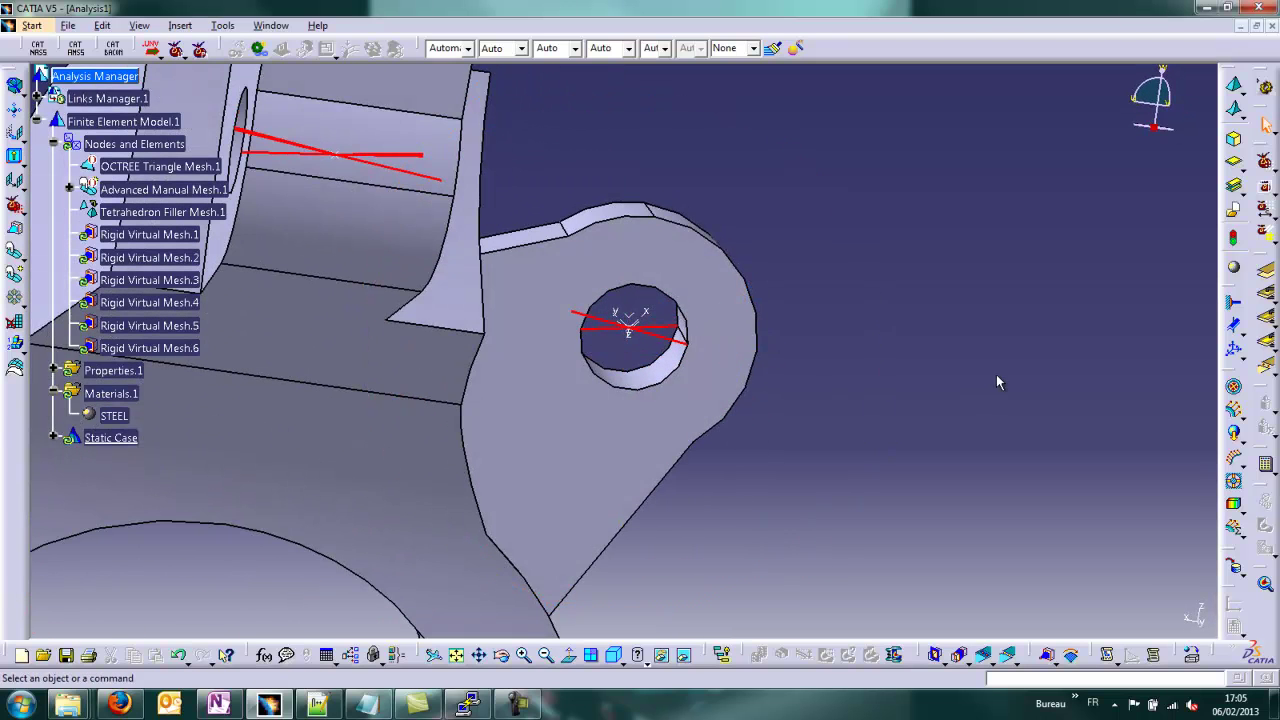
left_click(1232, 409)
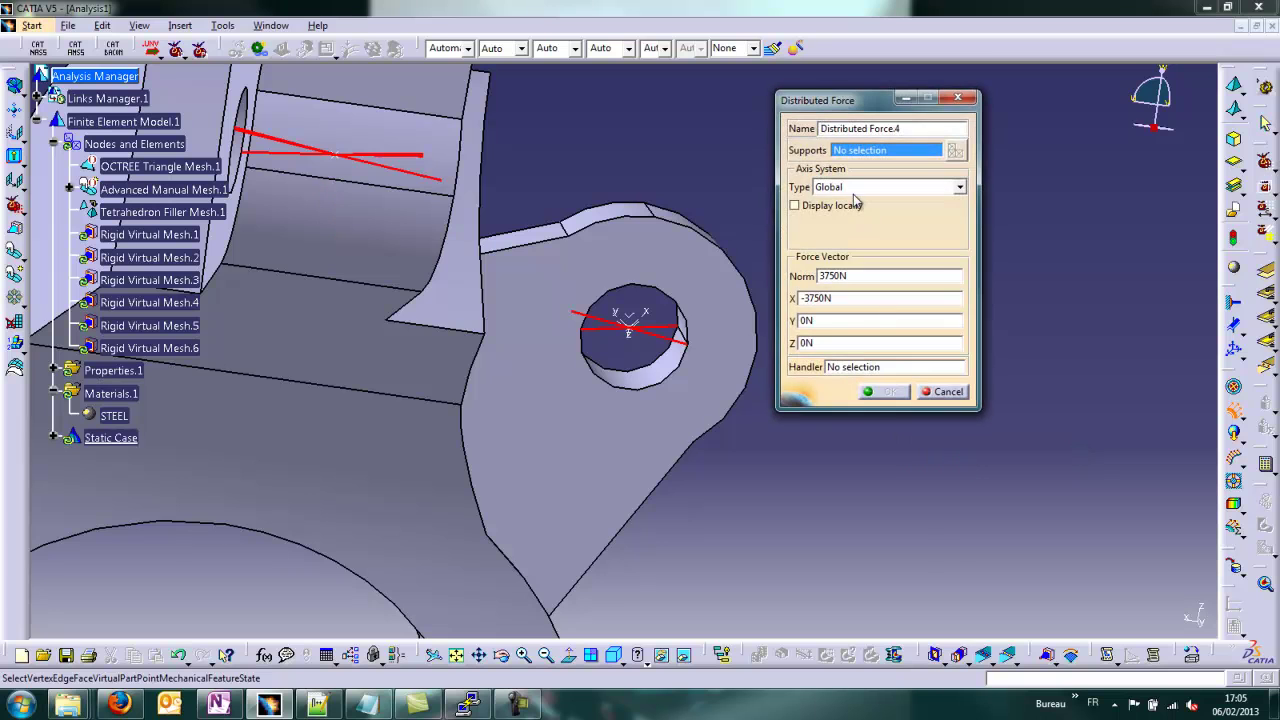
left_click(634, 330)
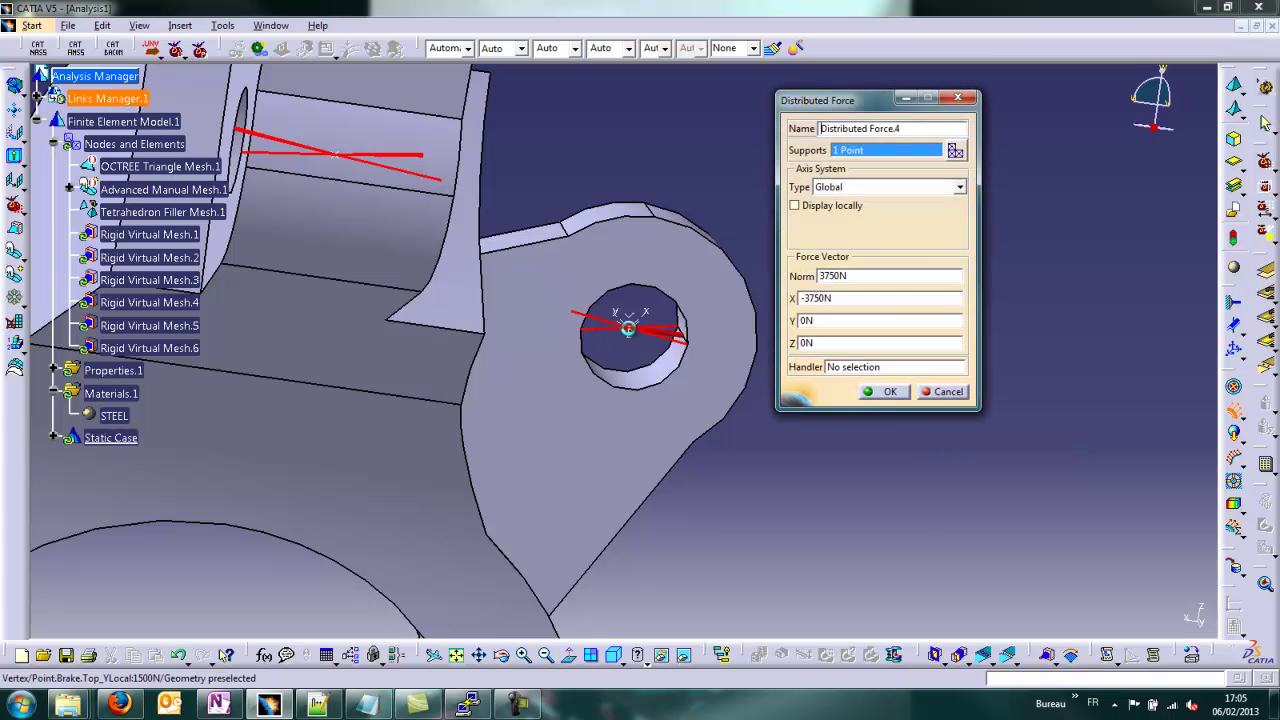
left_click(860, 187)
left_click(848, 212)
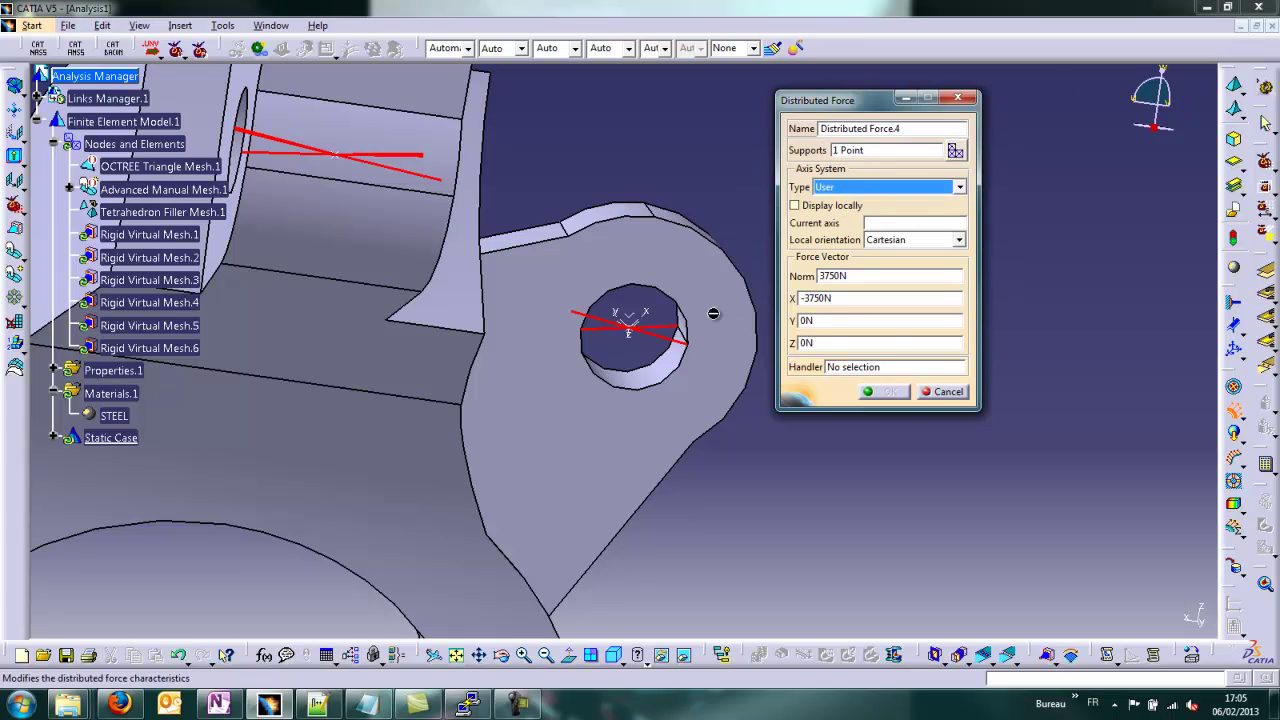
left_click(646, 320)
Set the upper brake force vector to X 0 N, Y 1500 N and Z 0 N, and accept the force
double_click(818, 298)
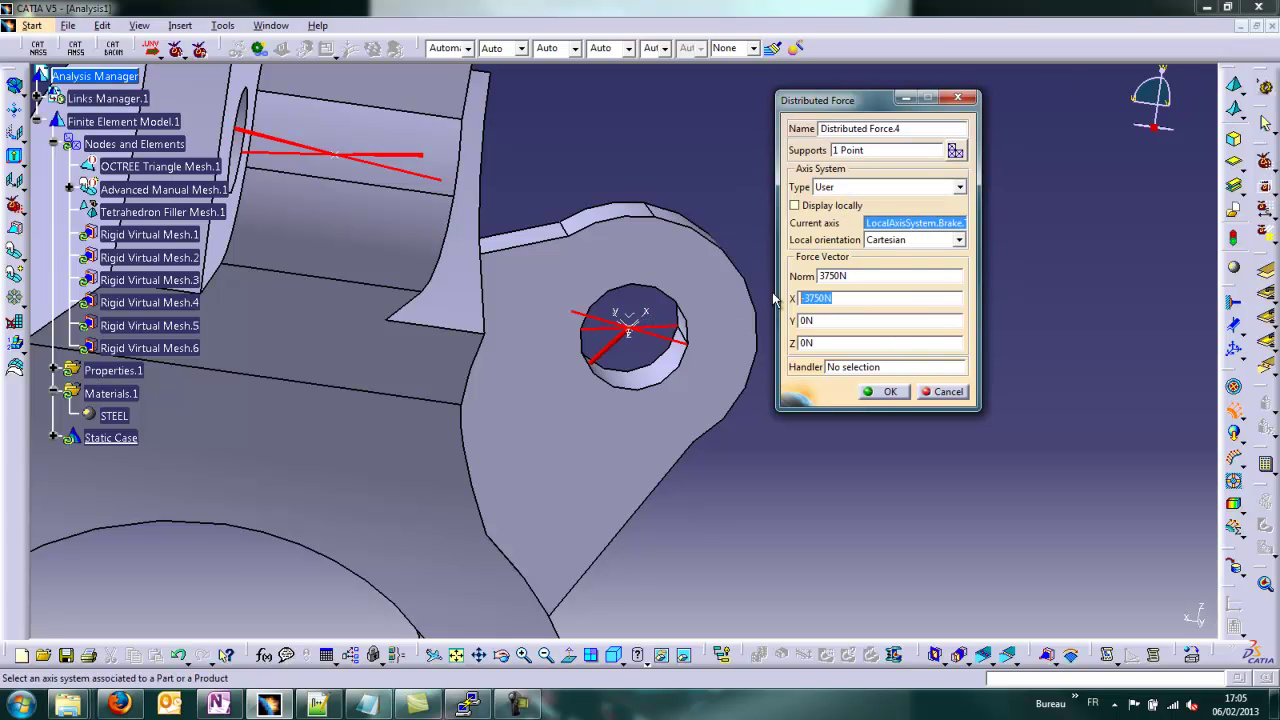
type("0")
key("Tab")
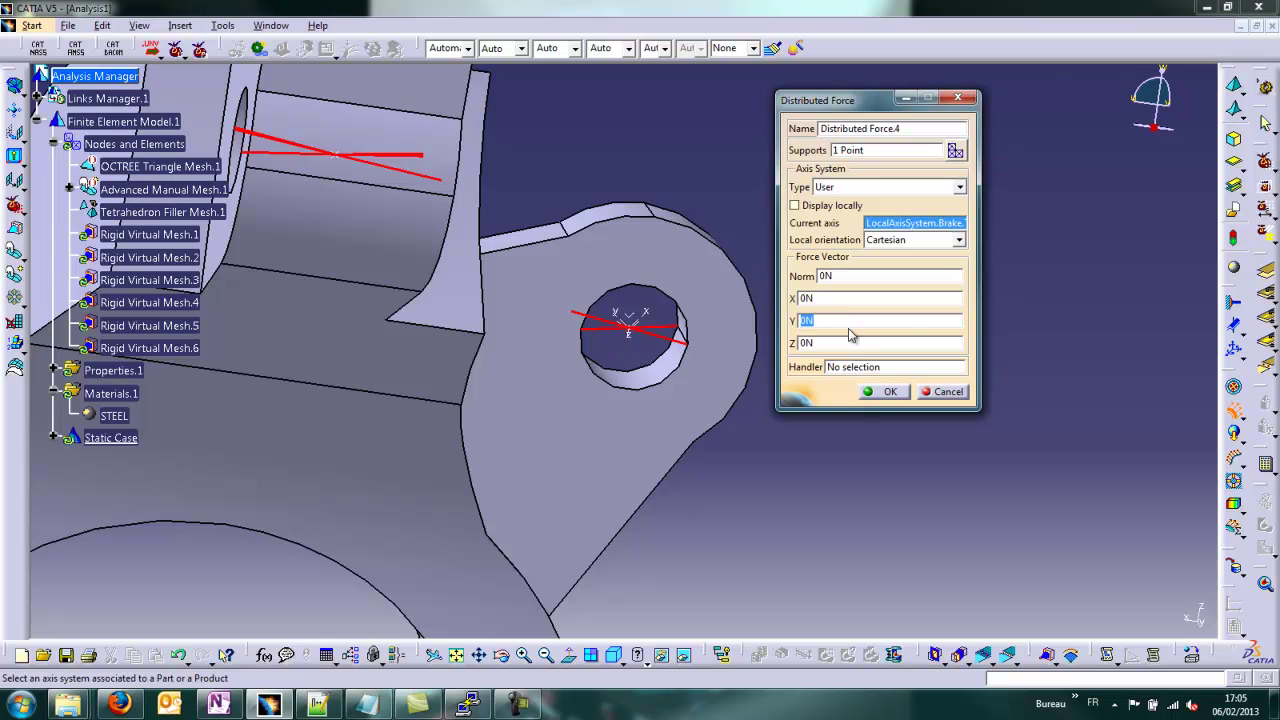
key("Tab")
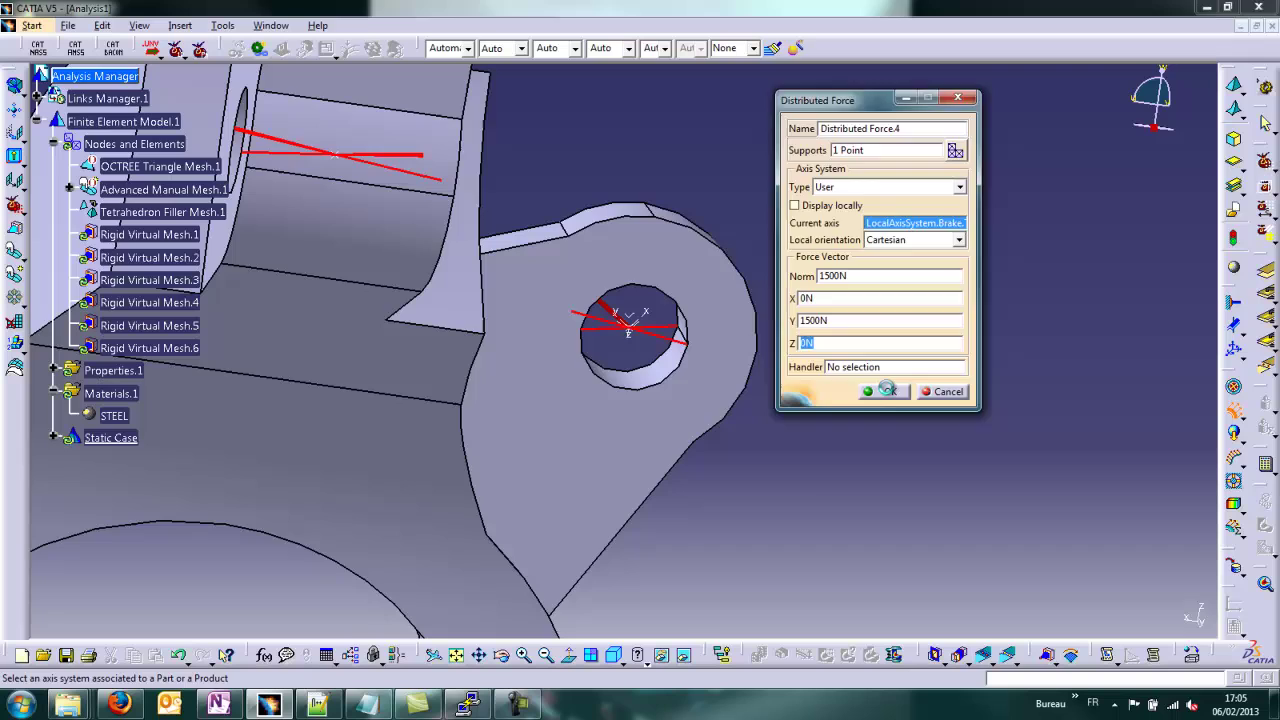
left_click(887, 391)
Apply a distributed force to the lower brake lug hole's centre point in its local axis system, keeping 1500 N along Y
middle_click_drag(803, 477, 746, 248)
middle_click(687, 510)
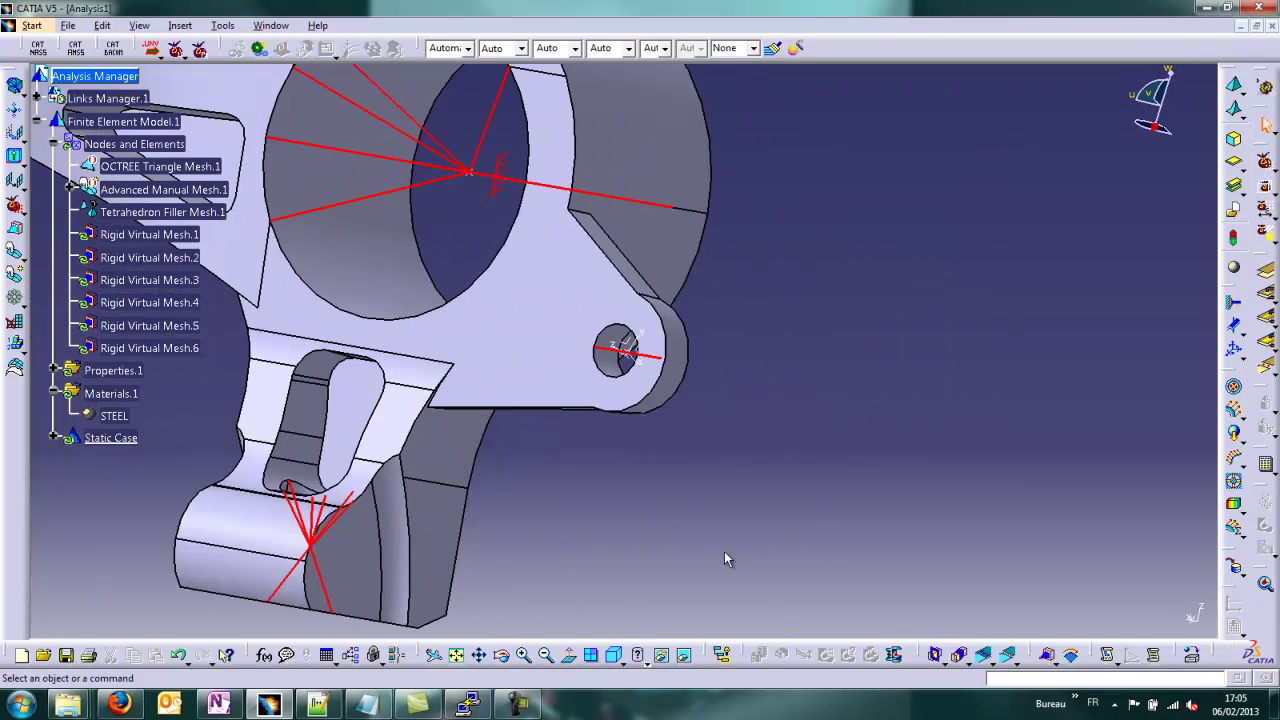
middle_click_drag(727, 560, 762, 438)
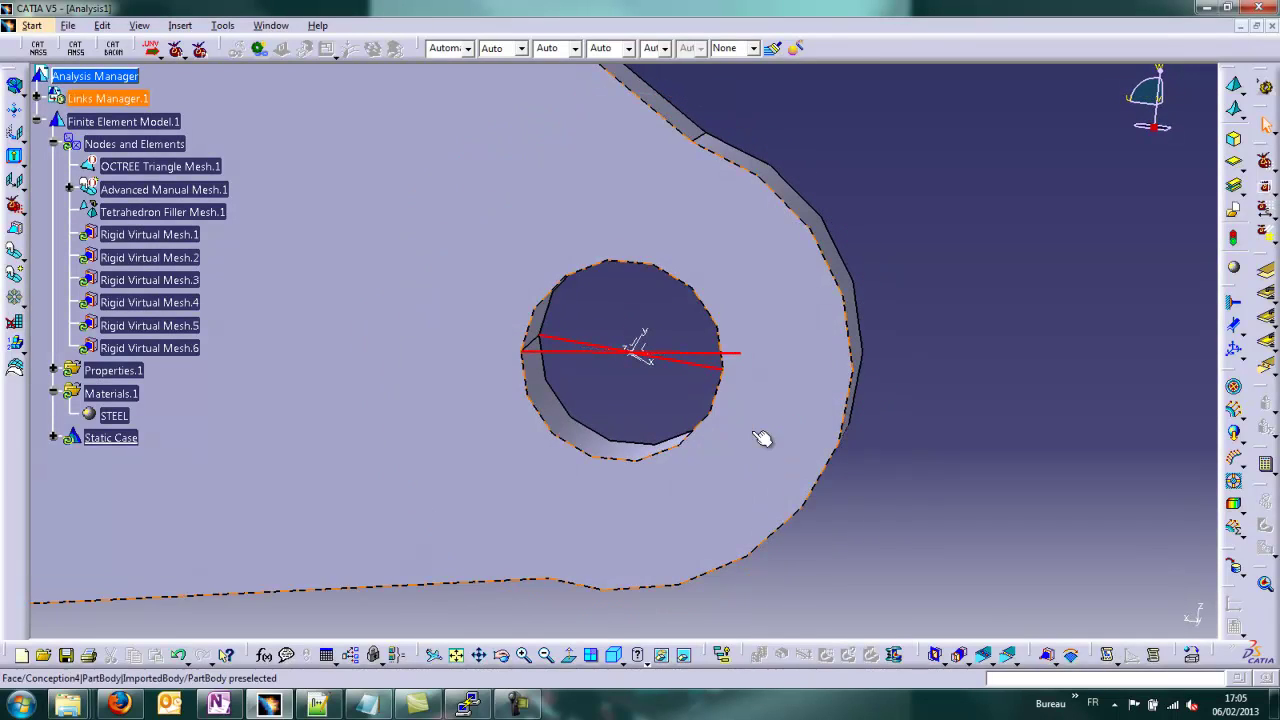
left_click(1236, 412)
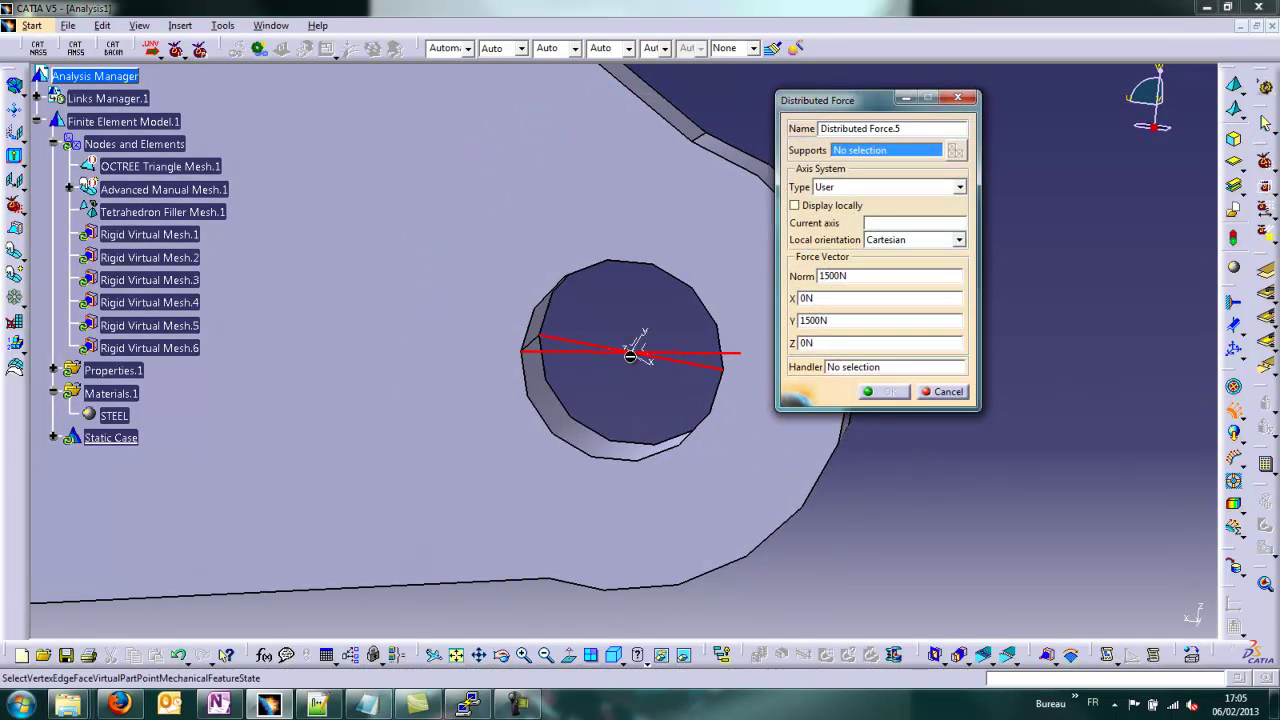
left_click(641, 343)
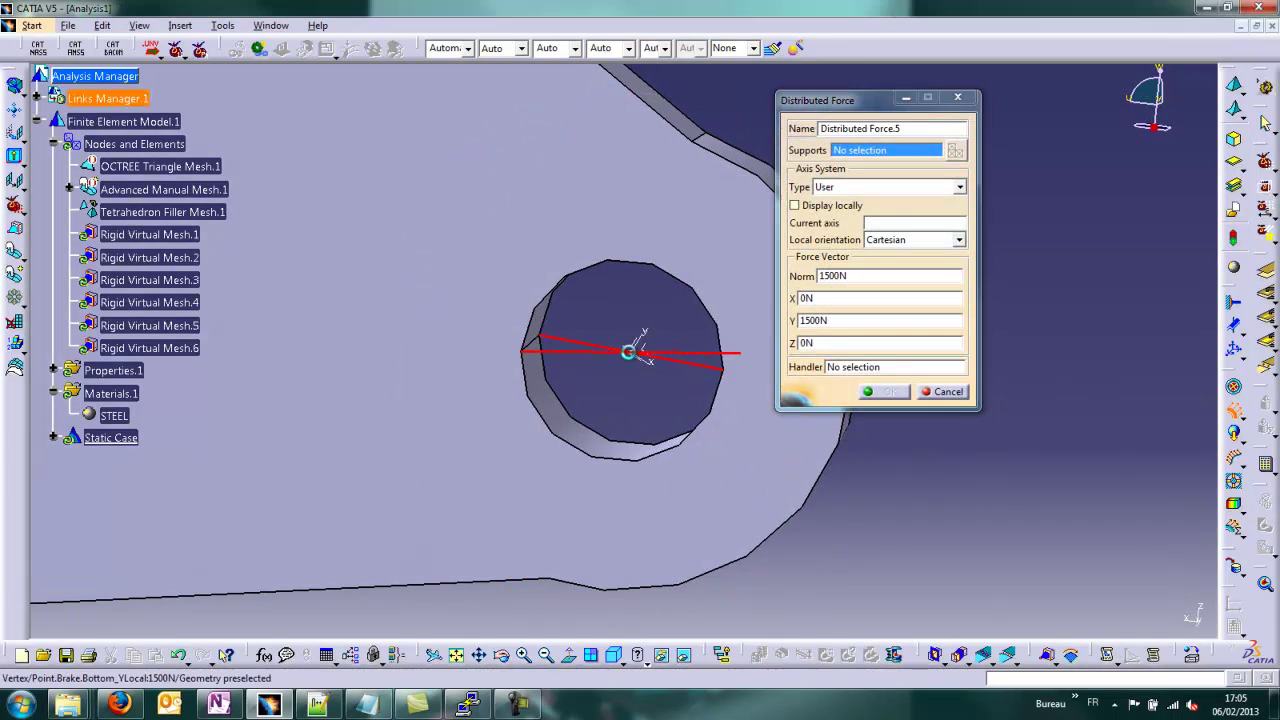
left_click(886, 224)
left_click(645, 344)
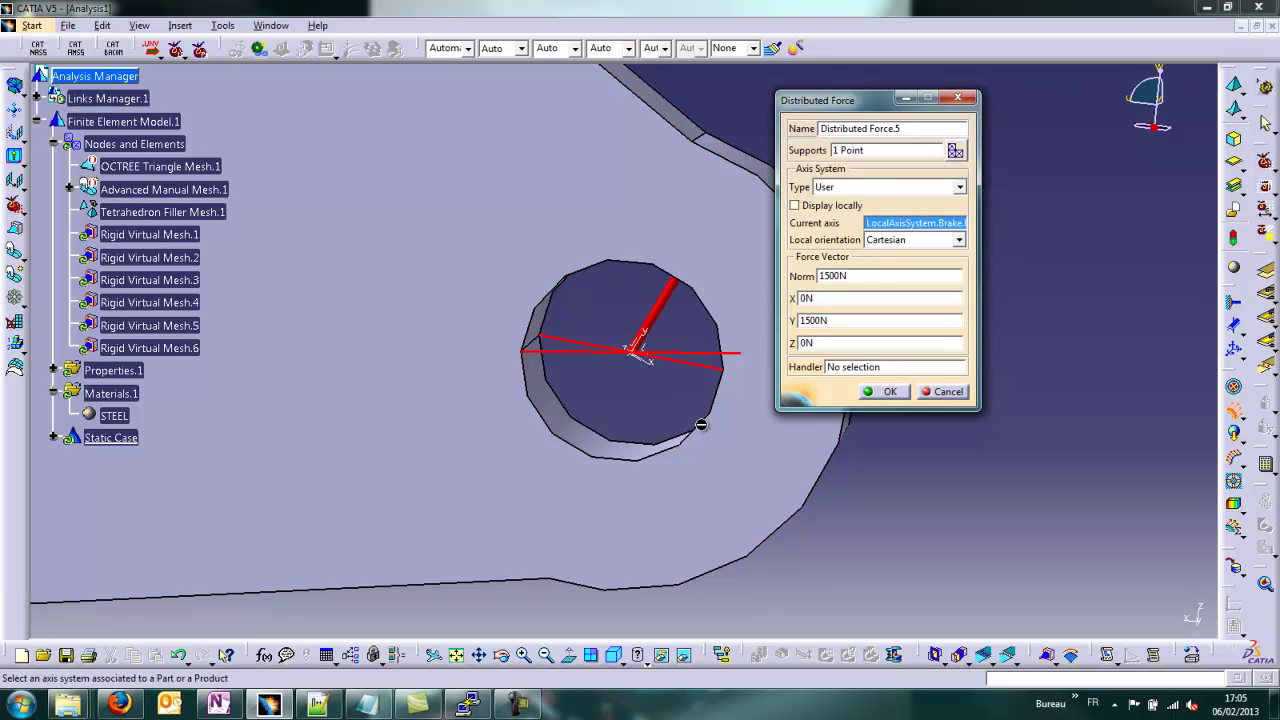
left_click(890, 391)
Insert a NASTRAN case for the knuckle and expand it down to the static case inside its NASTRAN solution
middle_click_drag(700, 430, 691, 500)
middle_click_drag(590, 444, 763, 628)
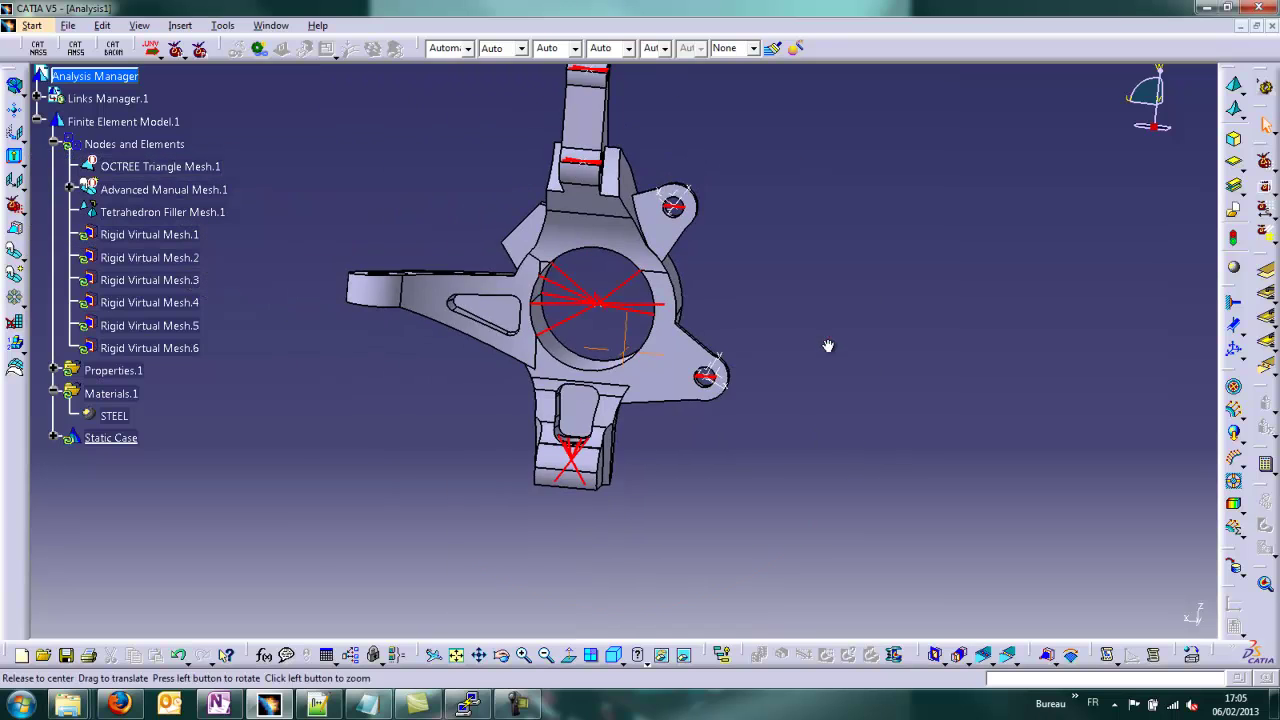
mouse_move(828, 346)
middle_mouse_down()
mouse_move(760, 366)
mouse_move(829, 311)
mouse_move(825, 347)
middle_mouse_up()
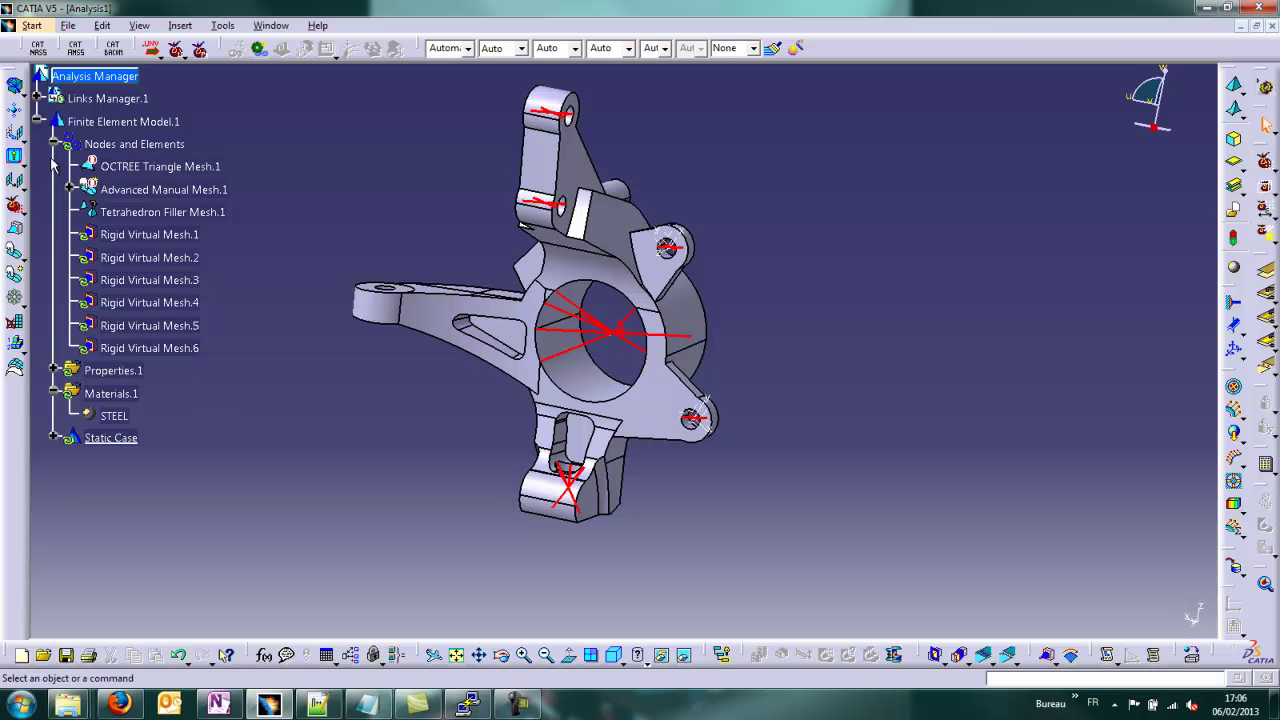
left_click(38, 50)
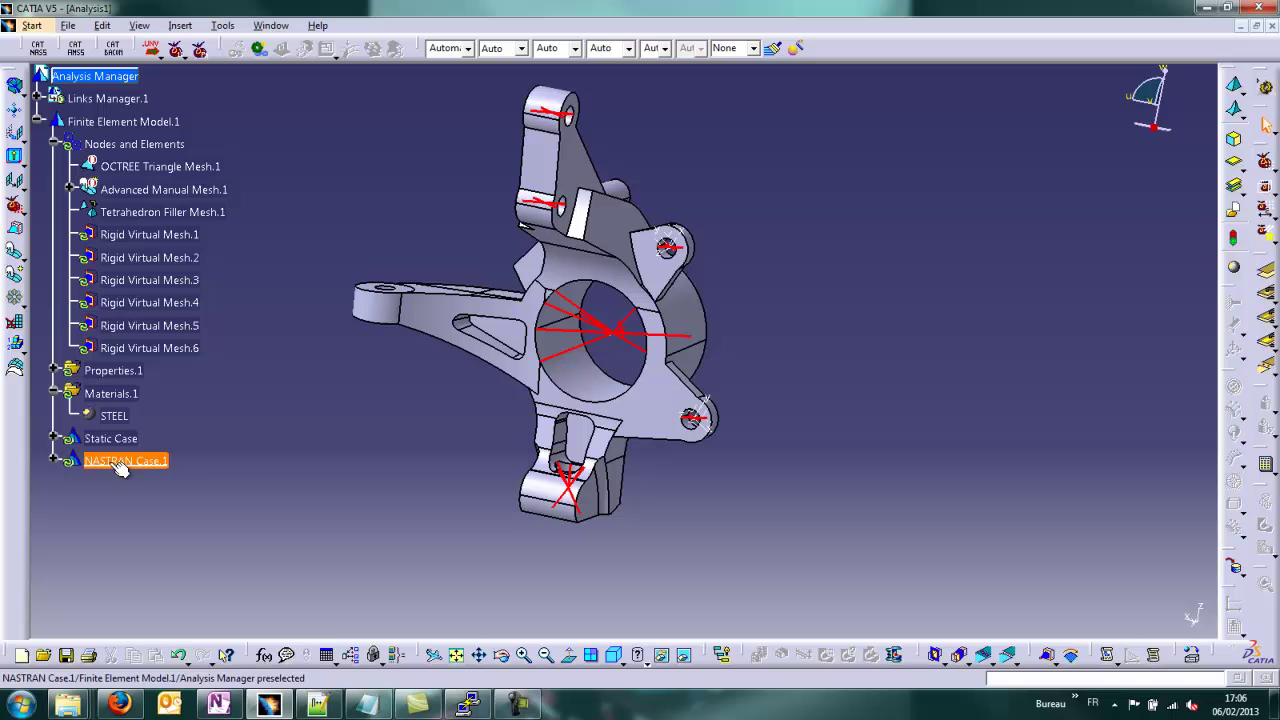
left_click(53, 461)
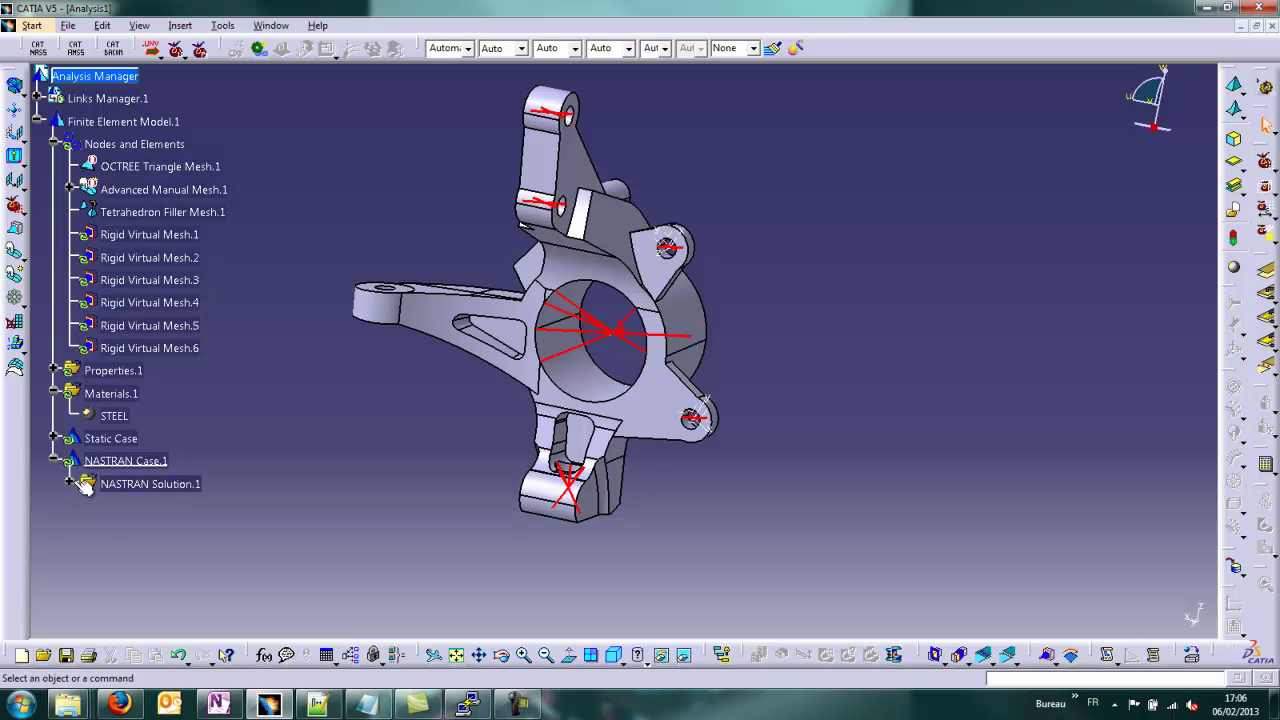
left_click(69, 484)
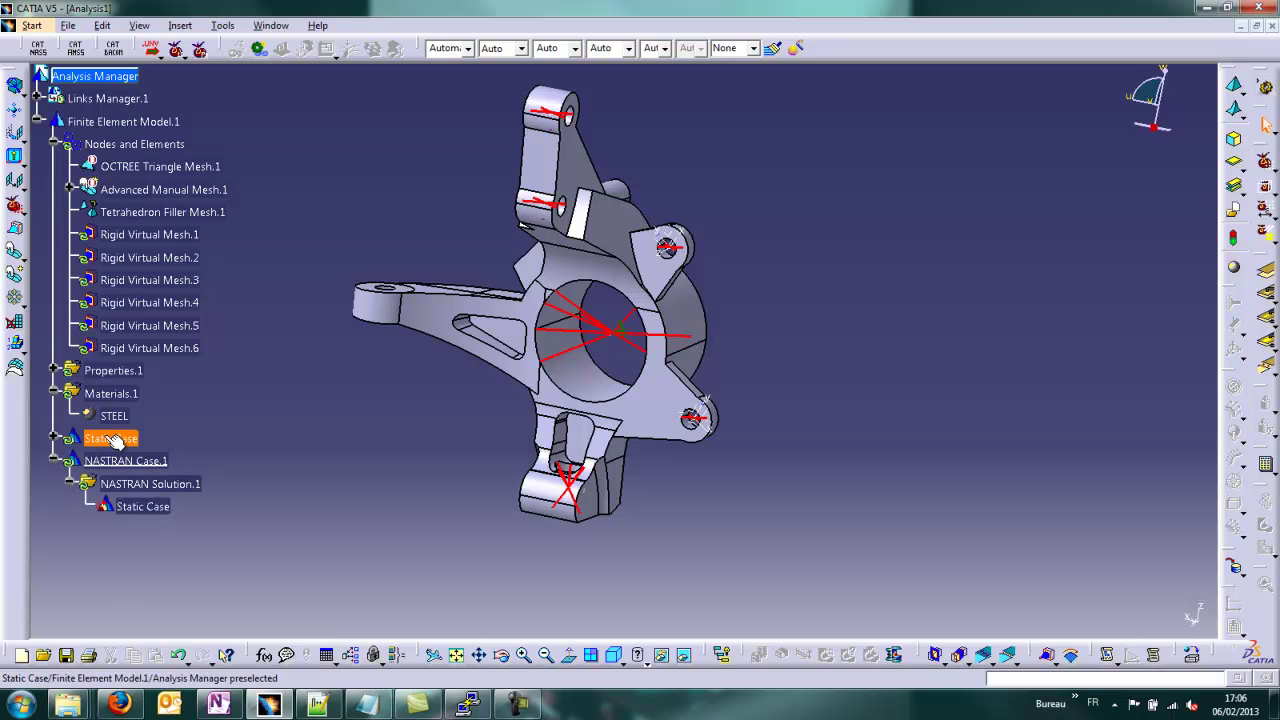
Review the unit system, mesh and preprocessing export options of NASTRAN Solution.1 and accept them
double_click(150, 484)
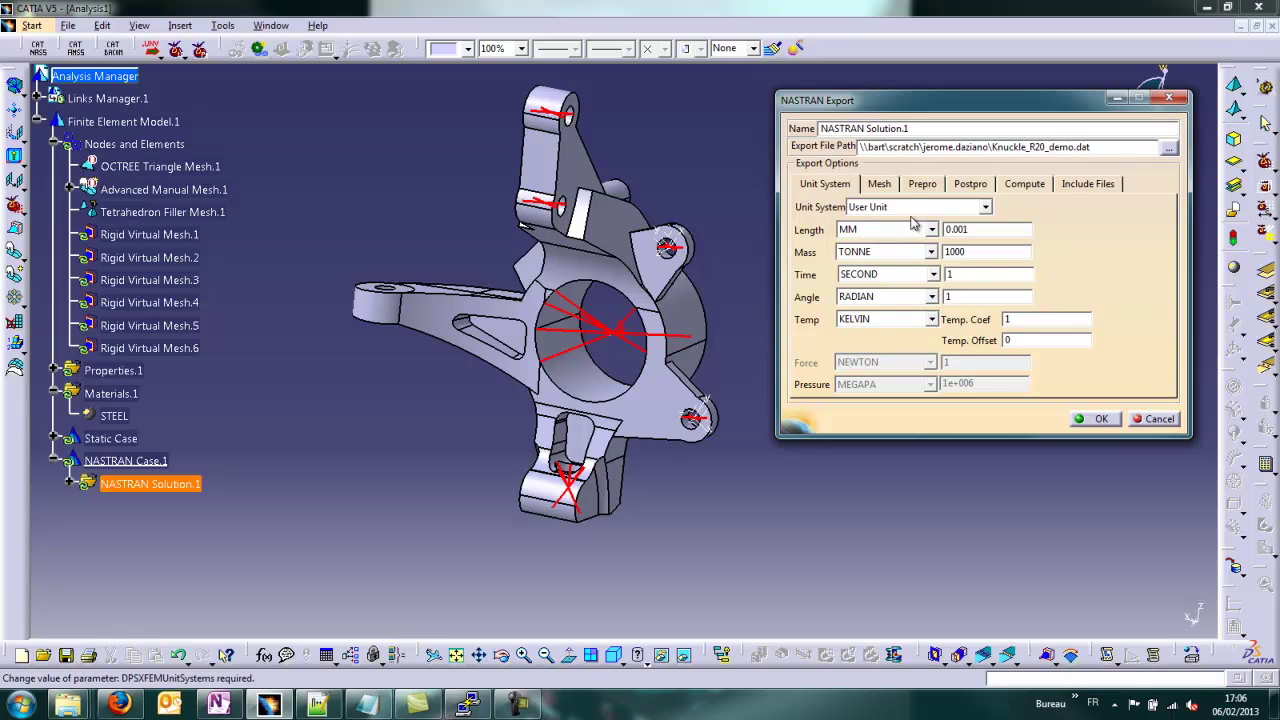
left_click(880, 185)
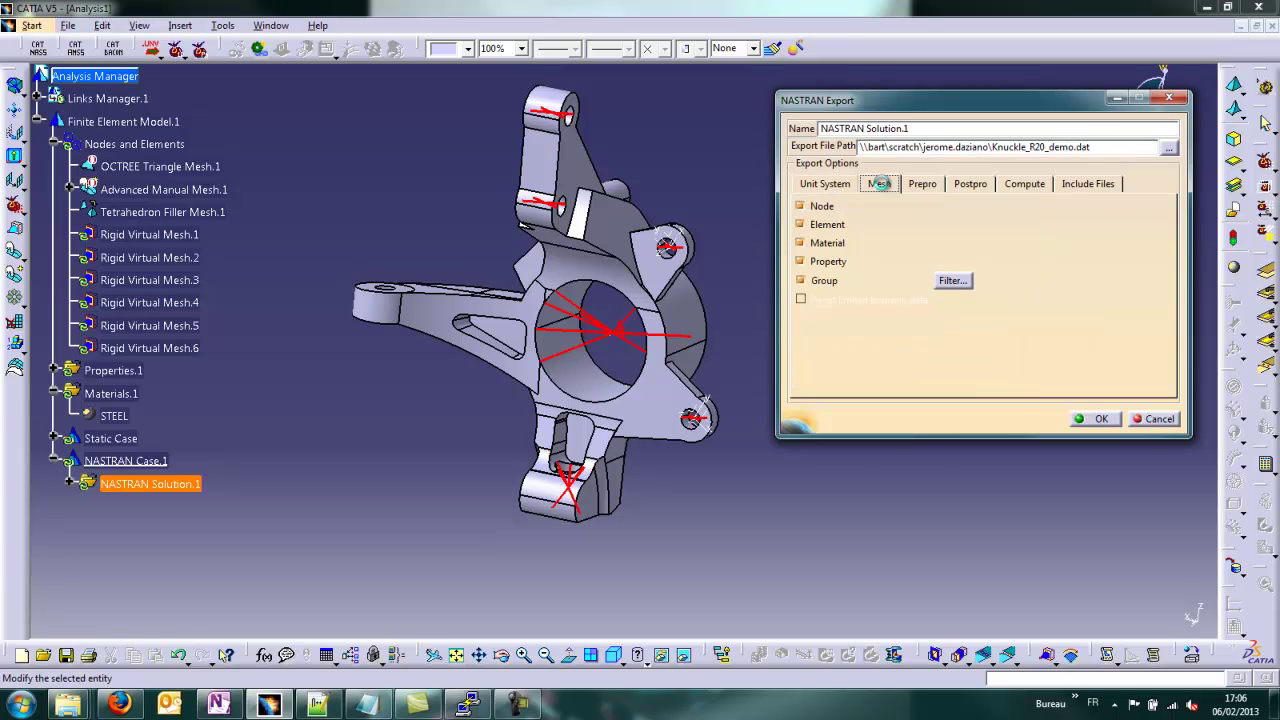
left_click(922, 184)
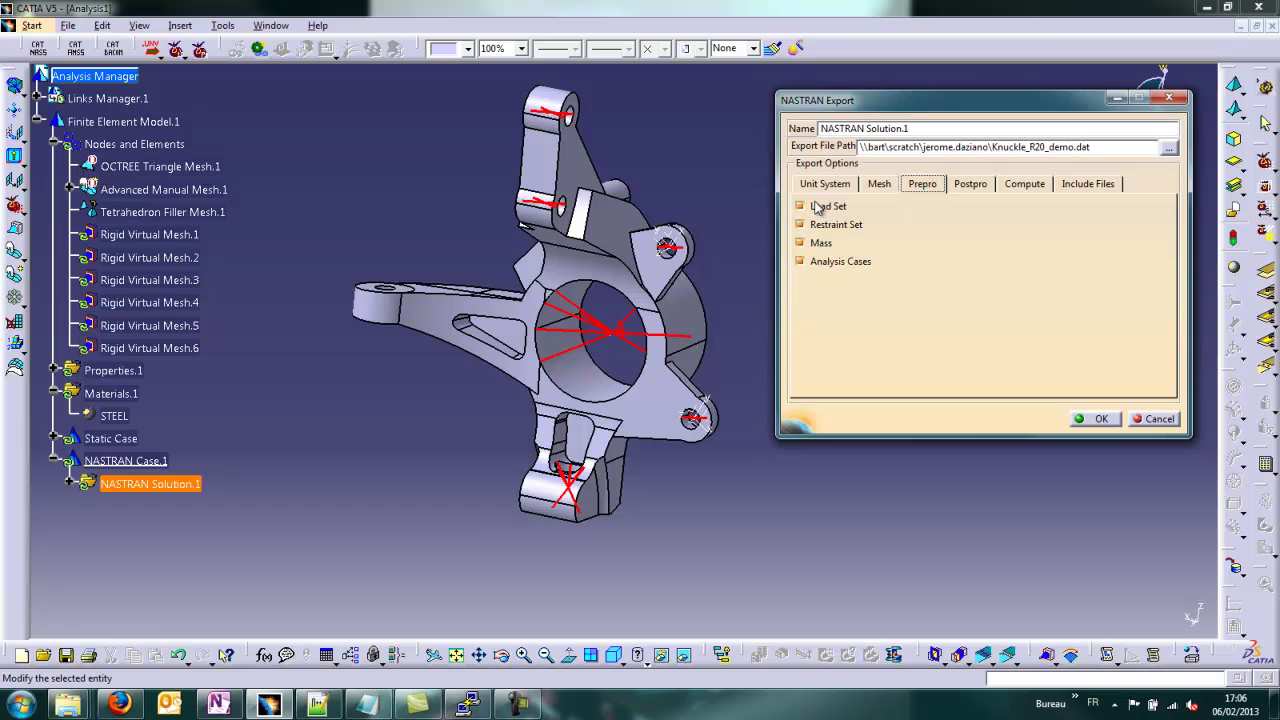
left_click(828, 184)
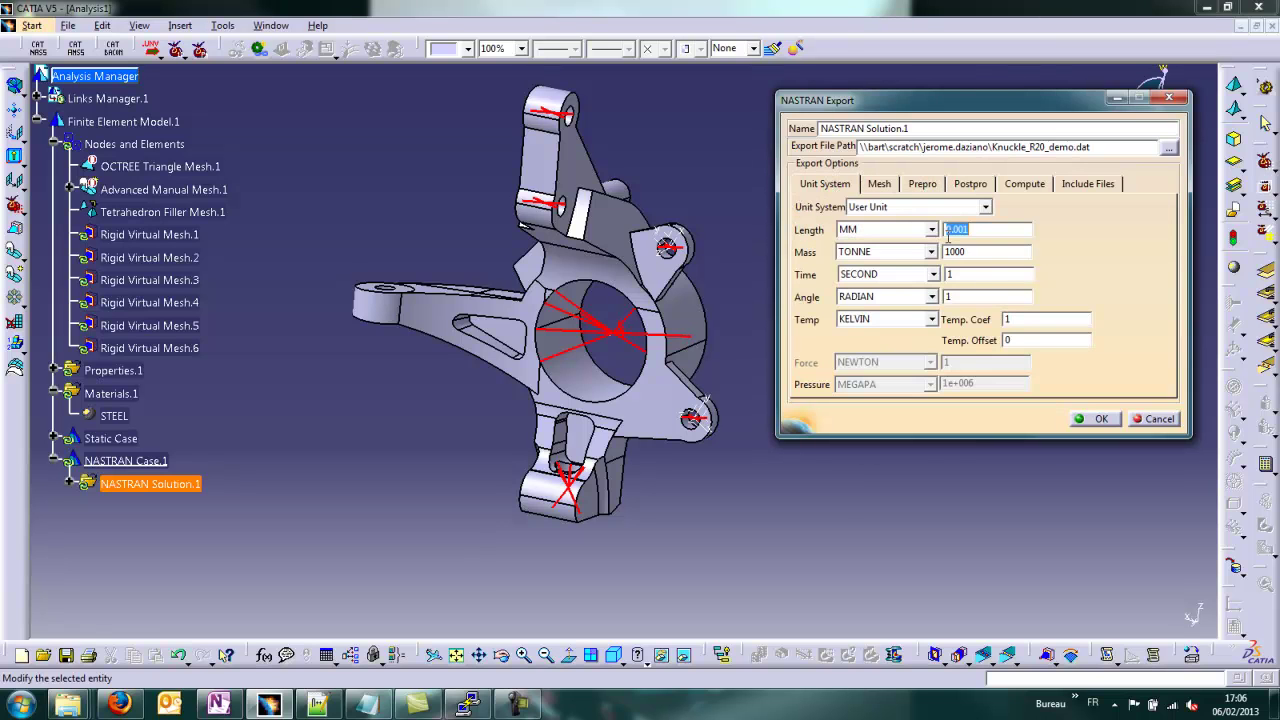
left_click(1095, 418)
Export NASTRAN Solution.1 and locate the exported Knuckle_R20_demo.dat file in the network scratch folder
right_click(150, 488)
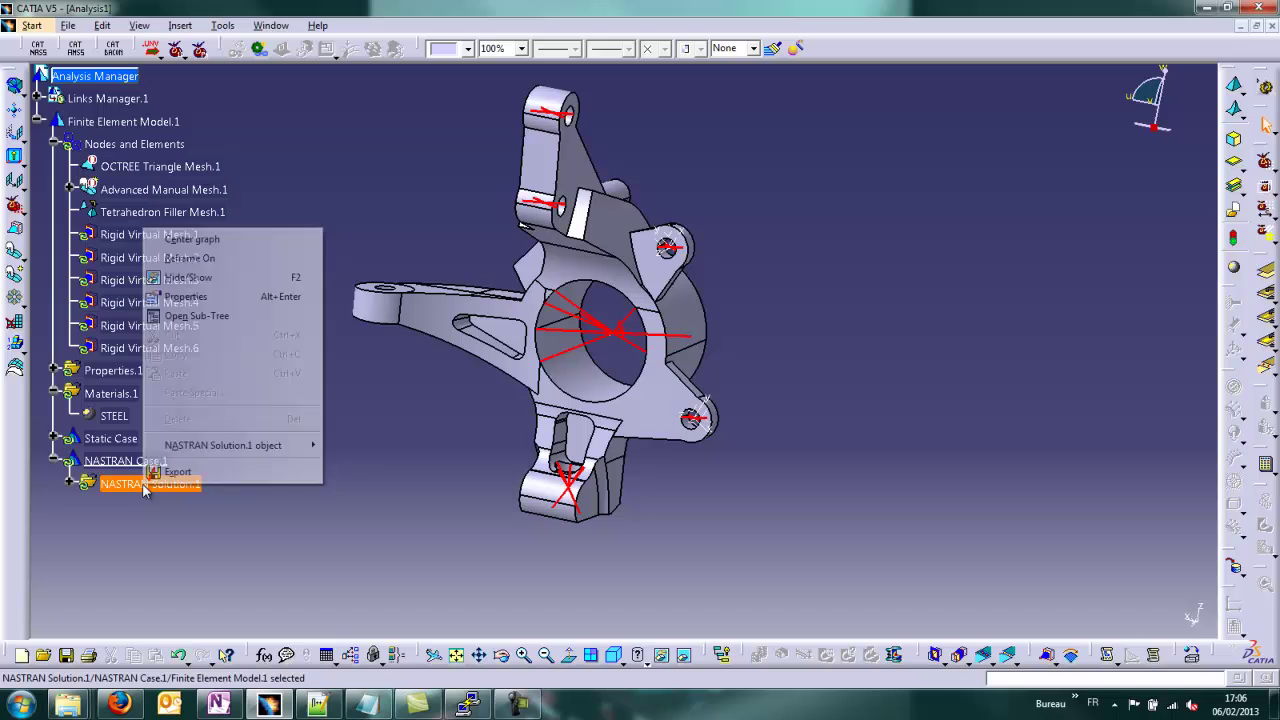
left_click(172, 474)
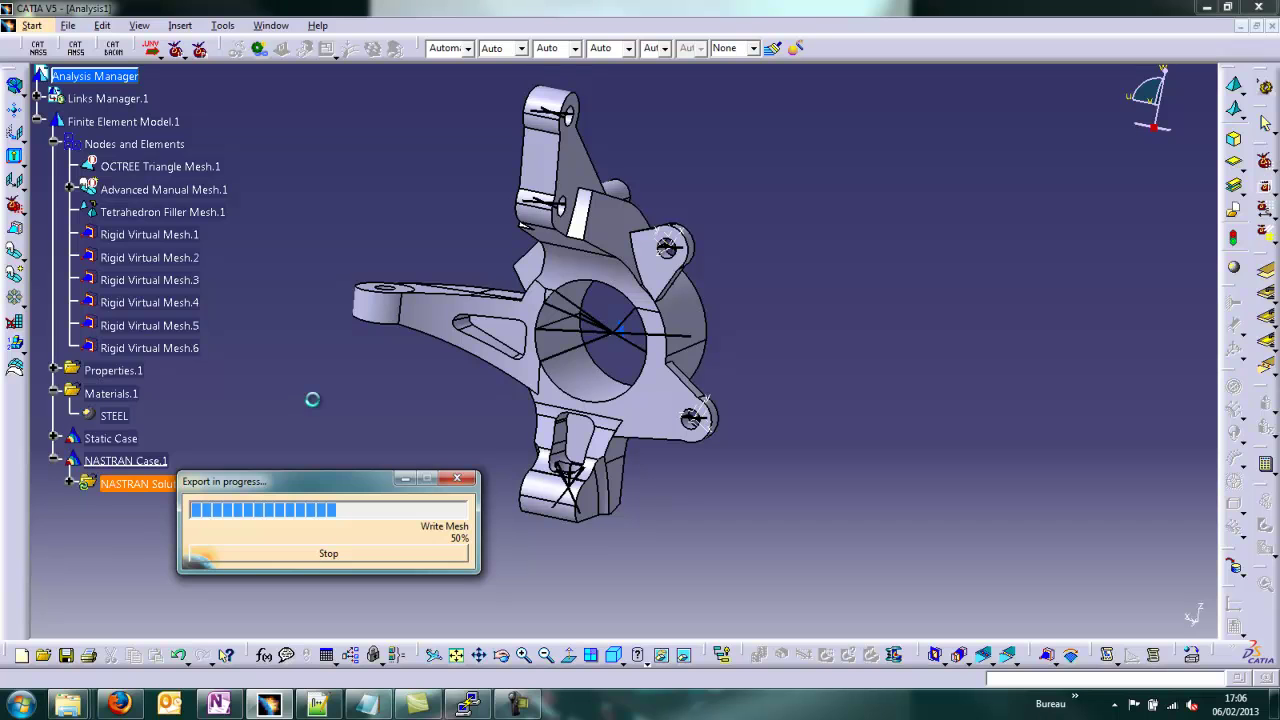
left_click(67, 705)
left_click(1122, 628)
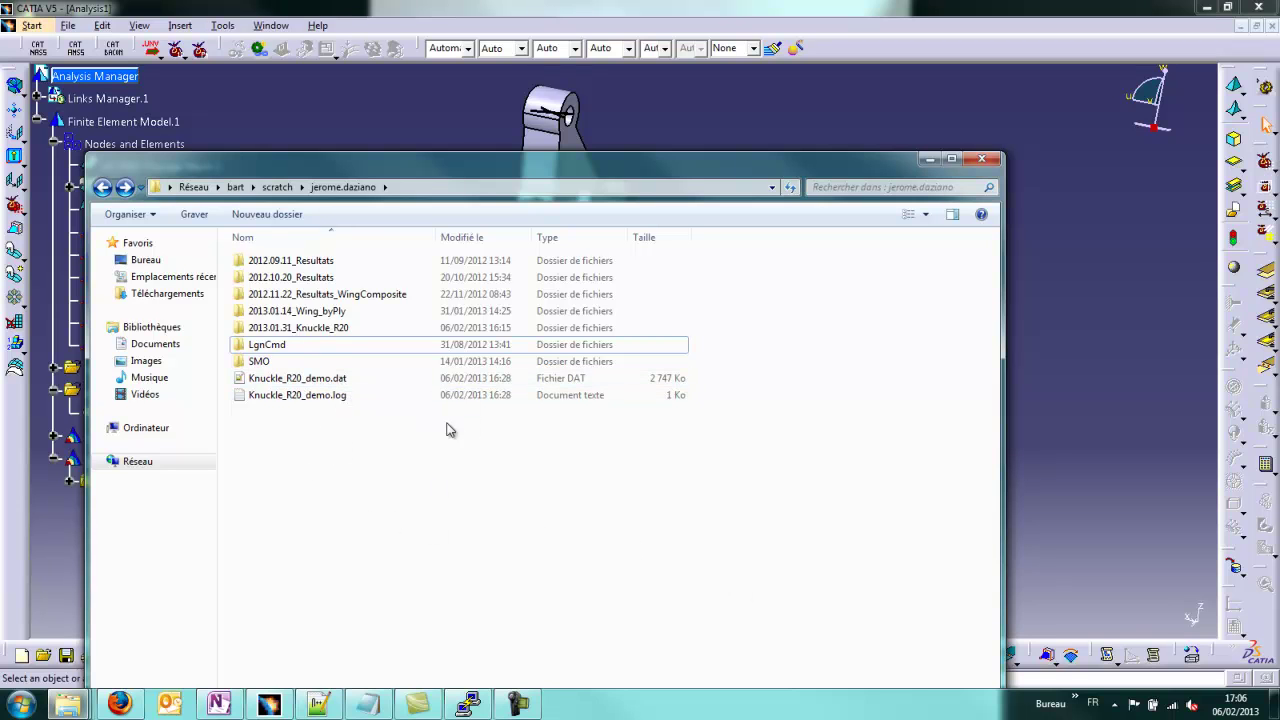
left_click(296, 378)
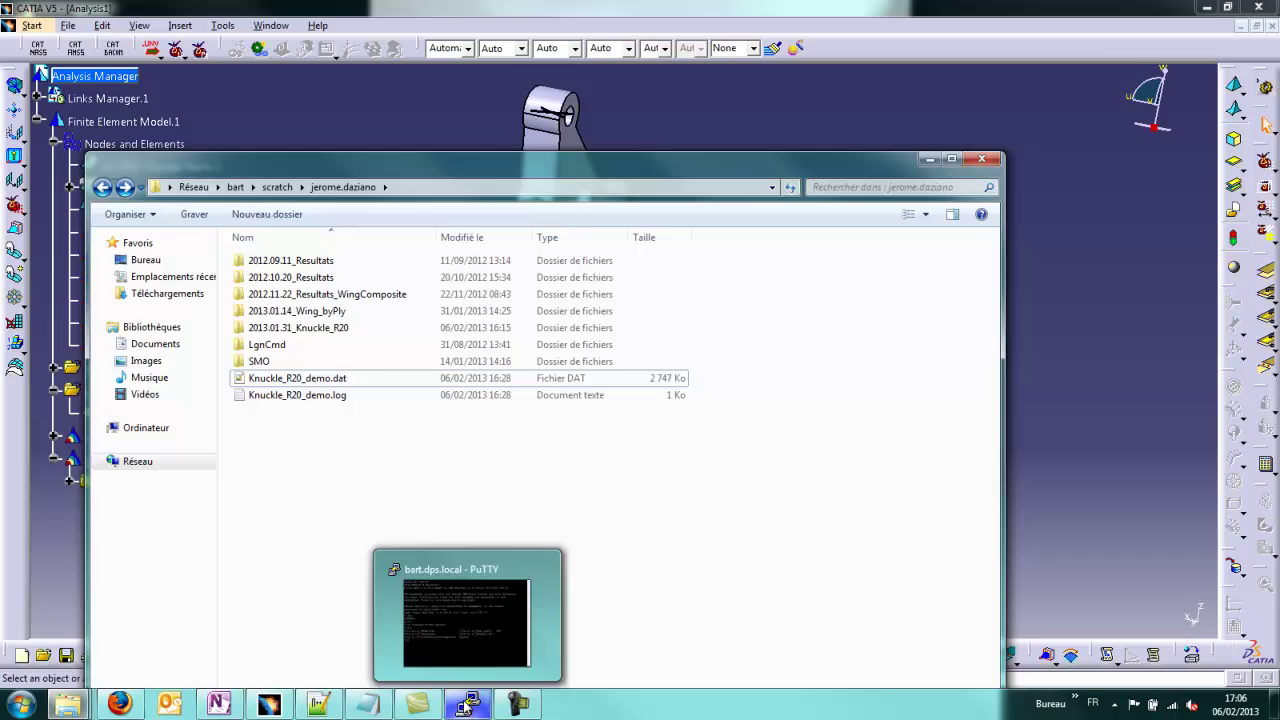
Switch to the PuTTY session and run the copied command "nastran Knuckle_R20_demo.dat batch=no nprocessors=1 buffsize=32769 memory=0.5xPhys 2>&1"
left_click(468, 704)
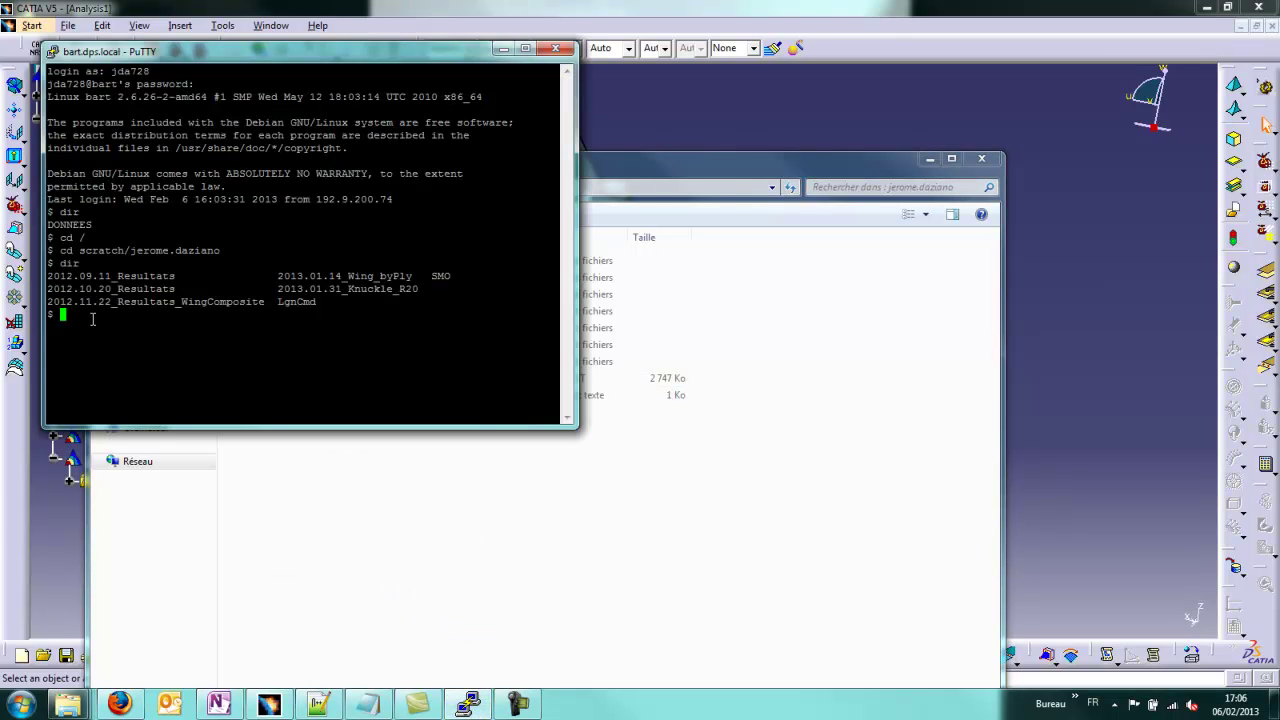
left_click_drag(416, 64, 576, 105)
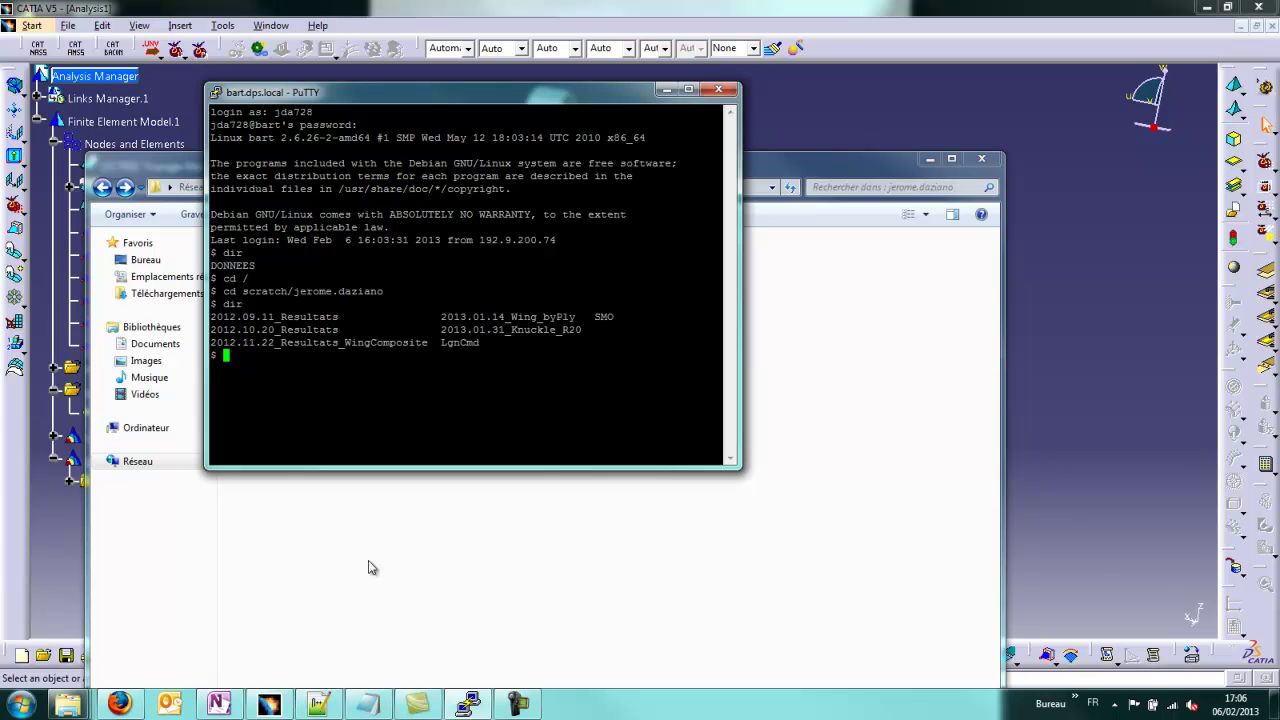
left_click(369, 704)
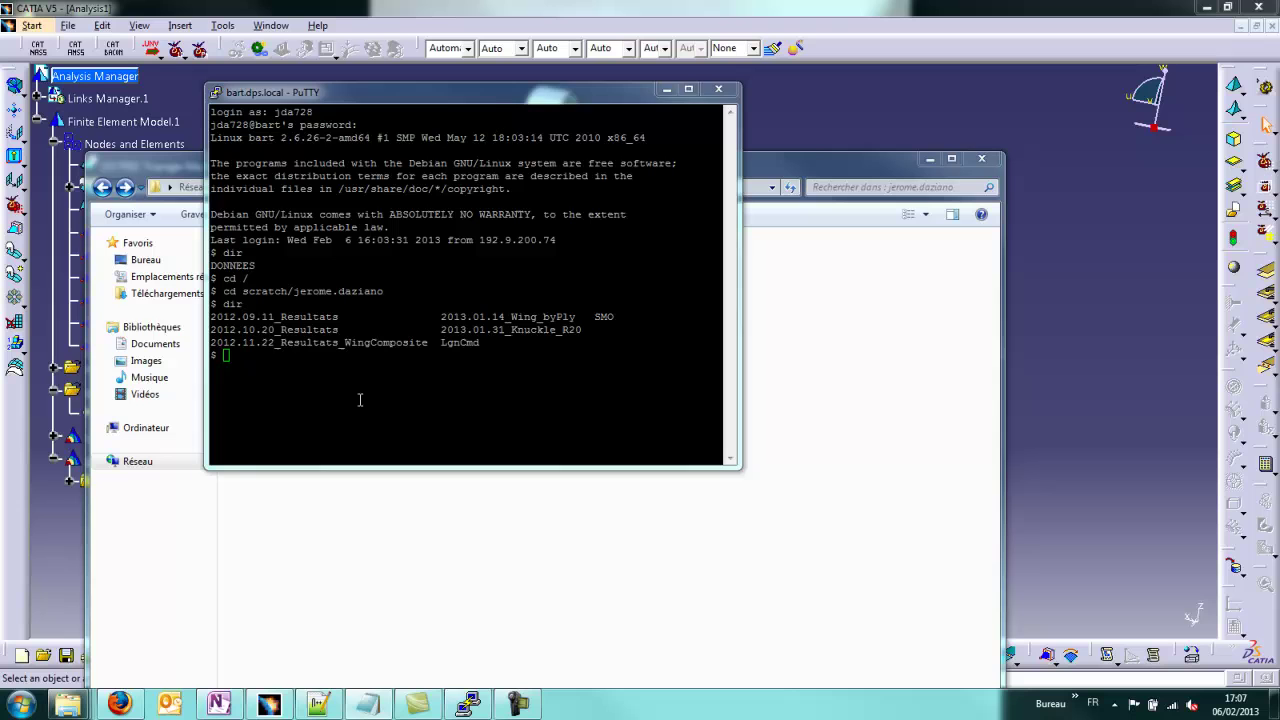
left_click(230, 357)
right_click(226, 355)
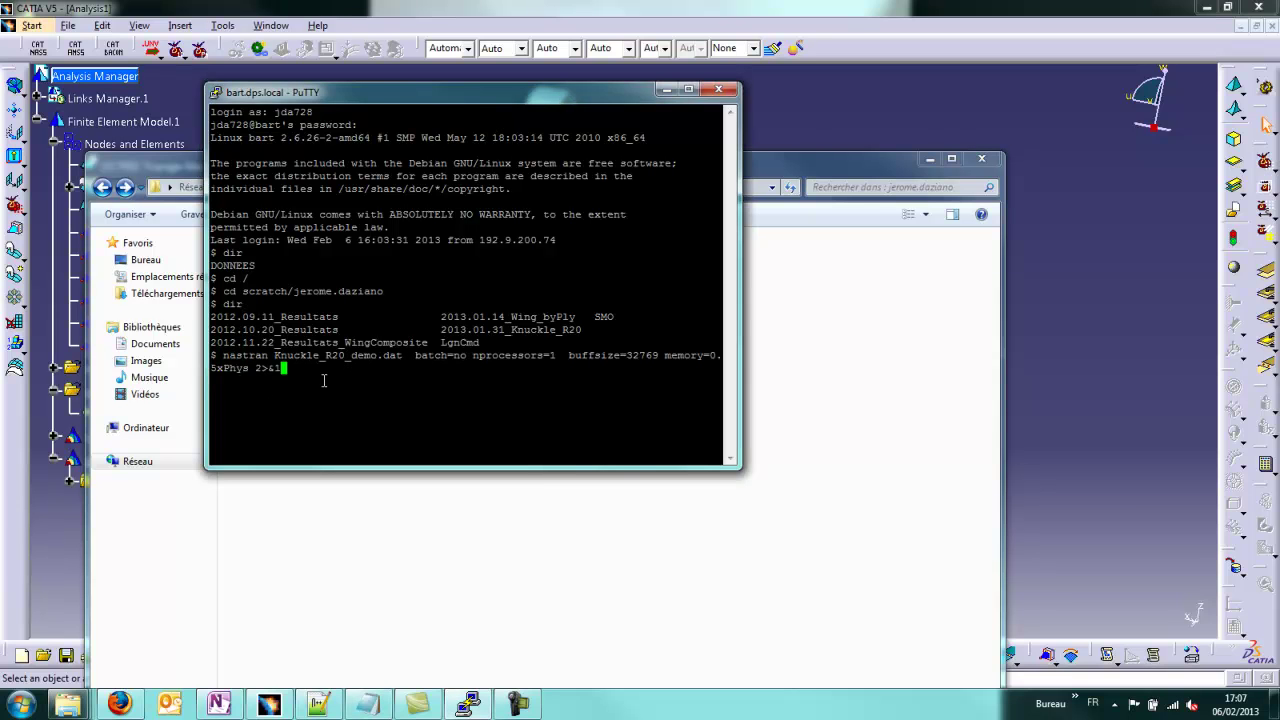
key("Return")
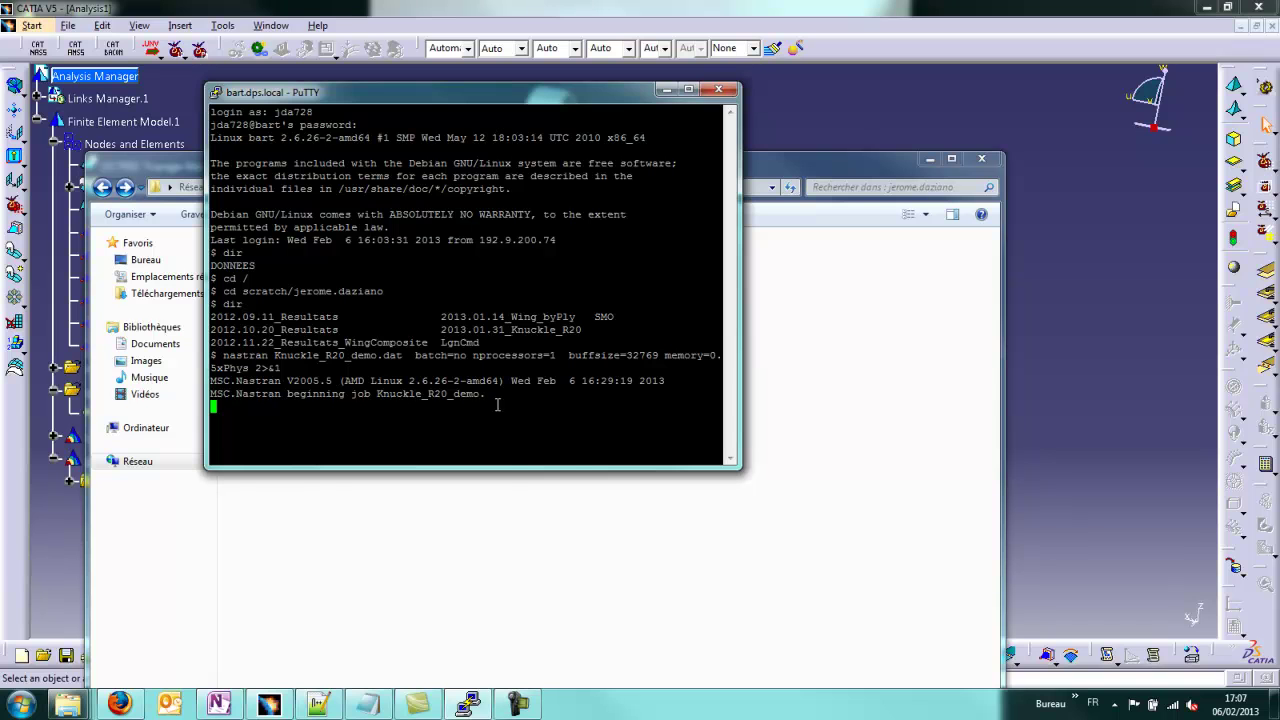
Return to the network scratch folder in Windows Explorer and refresh its listing to check the solver's output files
left_click(346, 664)
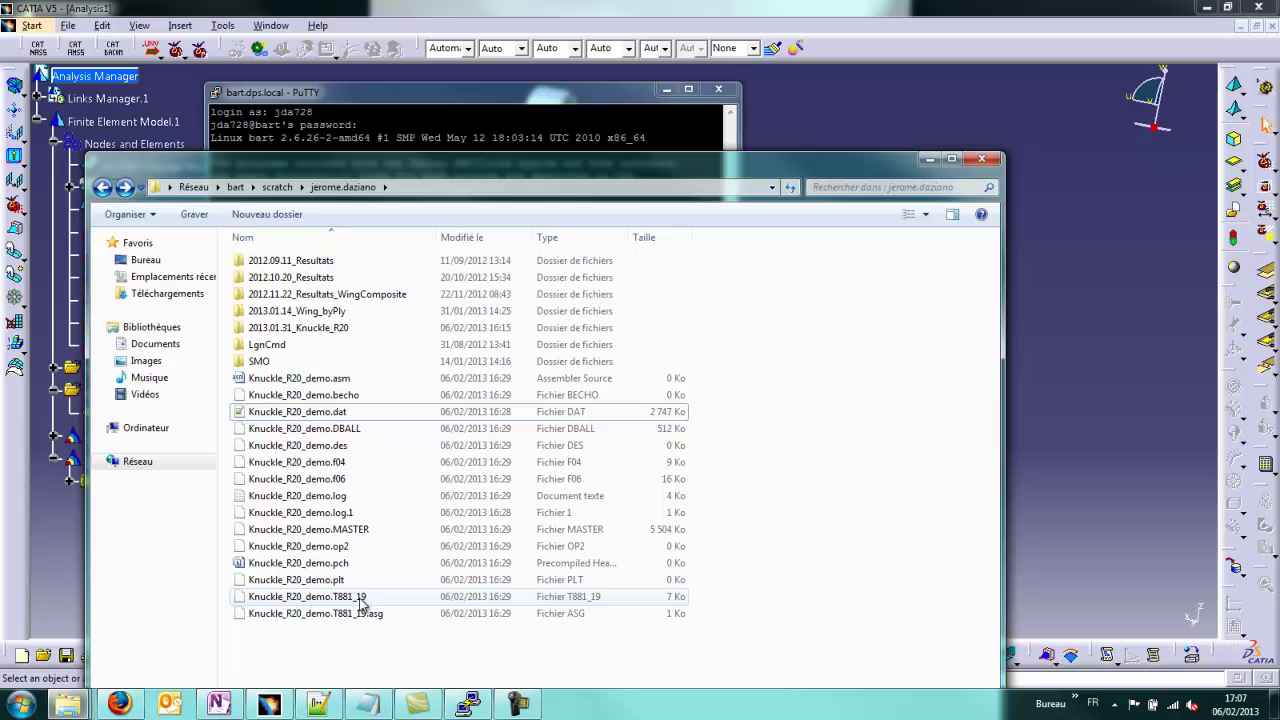
right_click(335, 647)
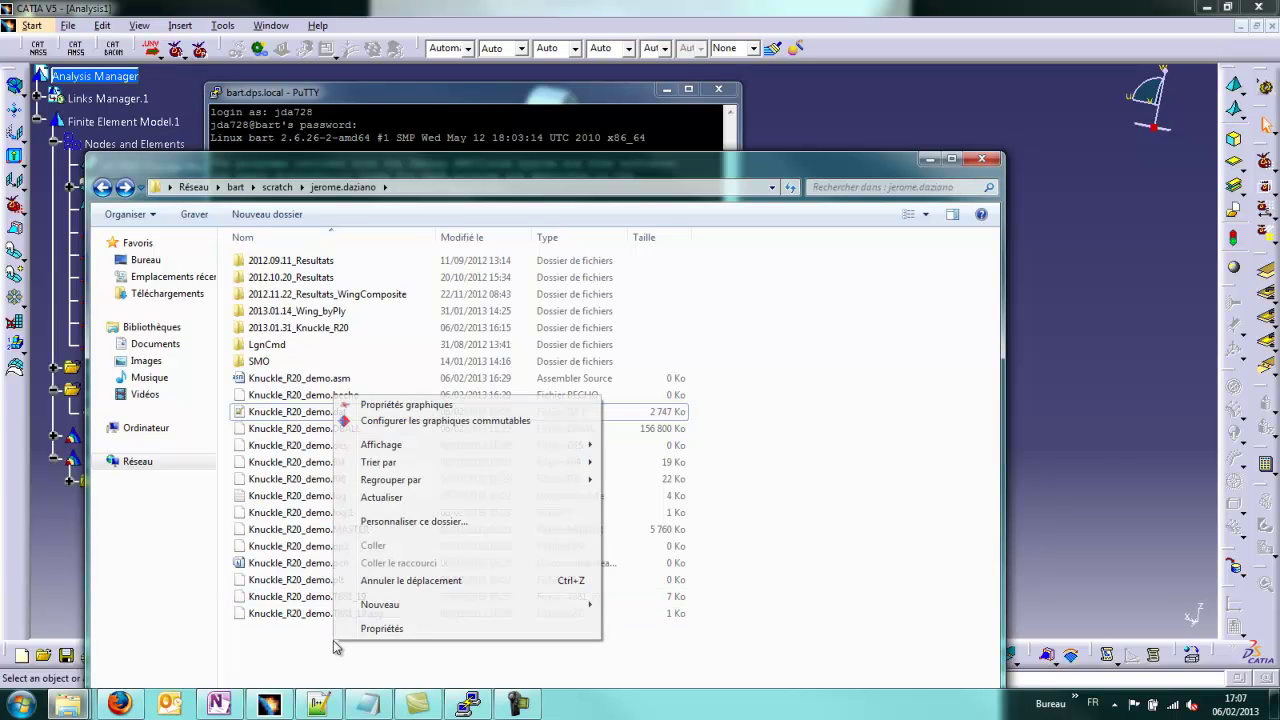
left_click(397, 499)
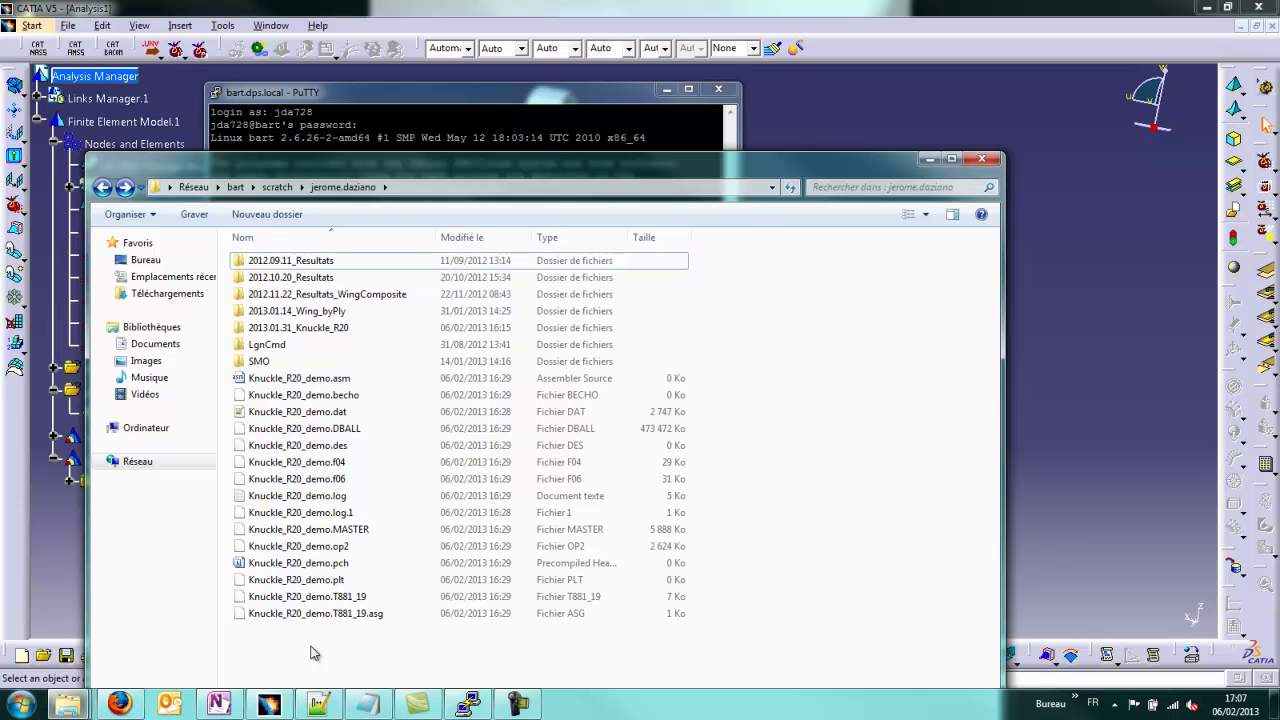
Check the NASTRAN job's status in the PuTTY session, refresh the network scratch folder and locate the Knuckle_R20_demo.op2 results file
left_click(511, 95)
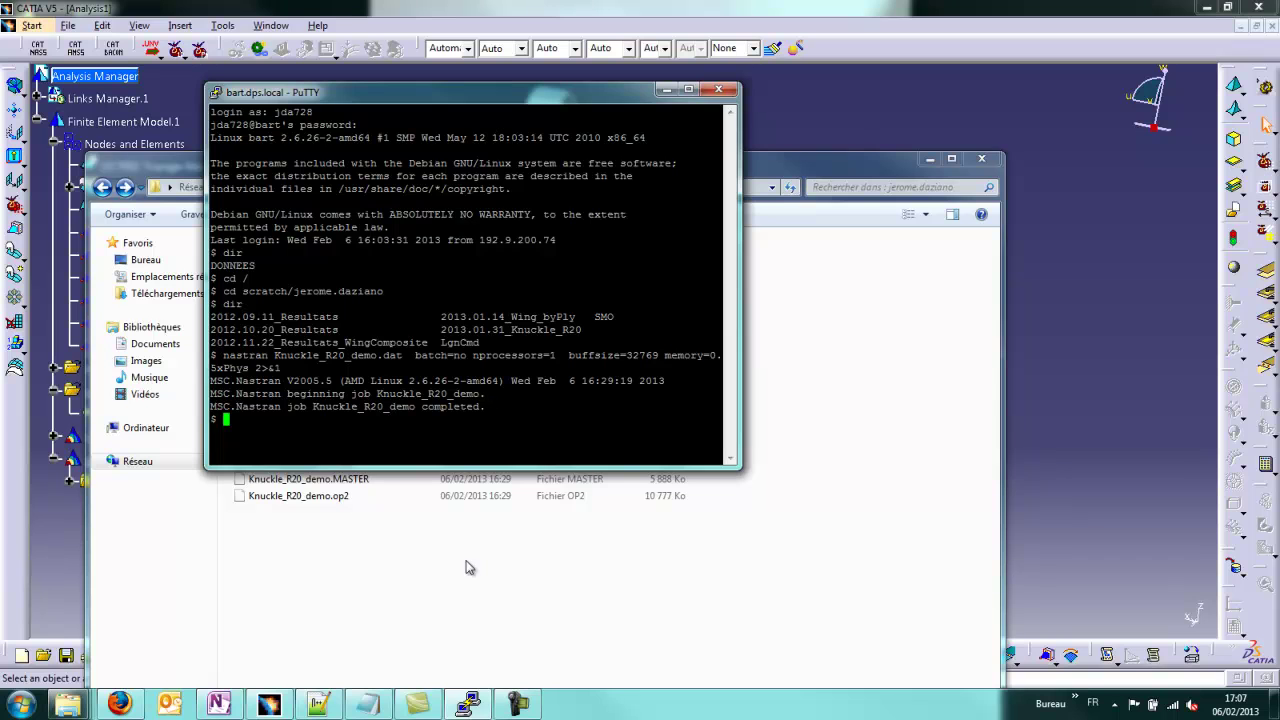
left_click(466, 563)
right_click(332, 571)
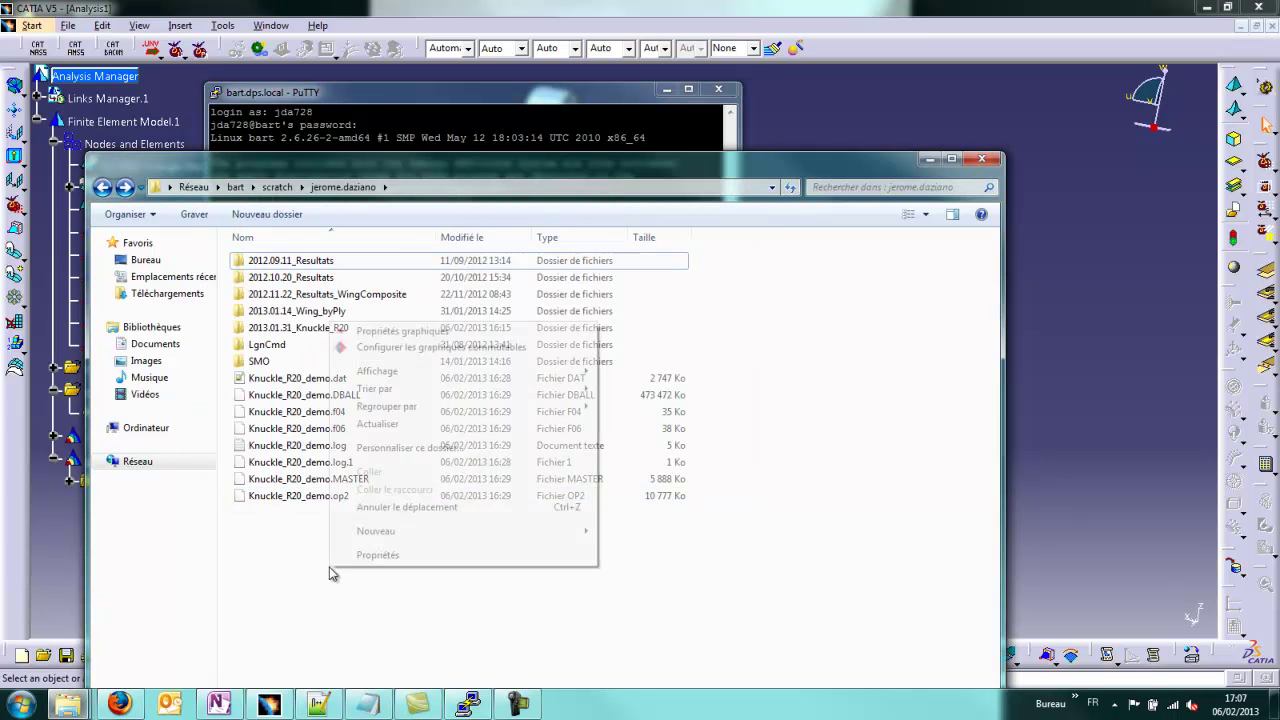
left_click(320, 568)
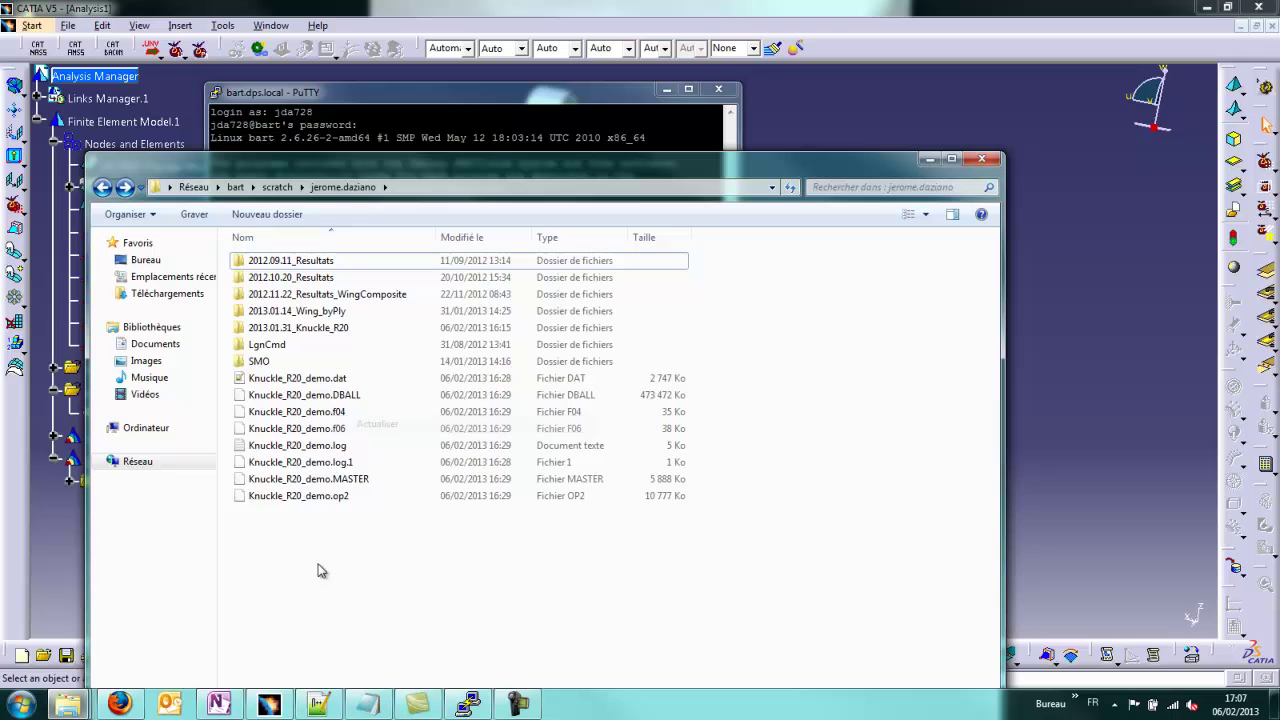
left_click(352, 503)
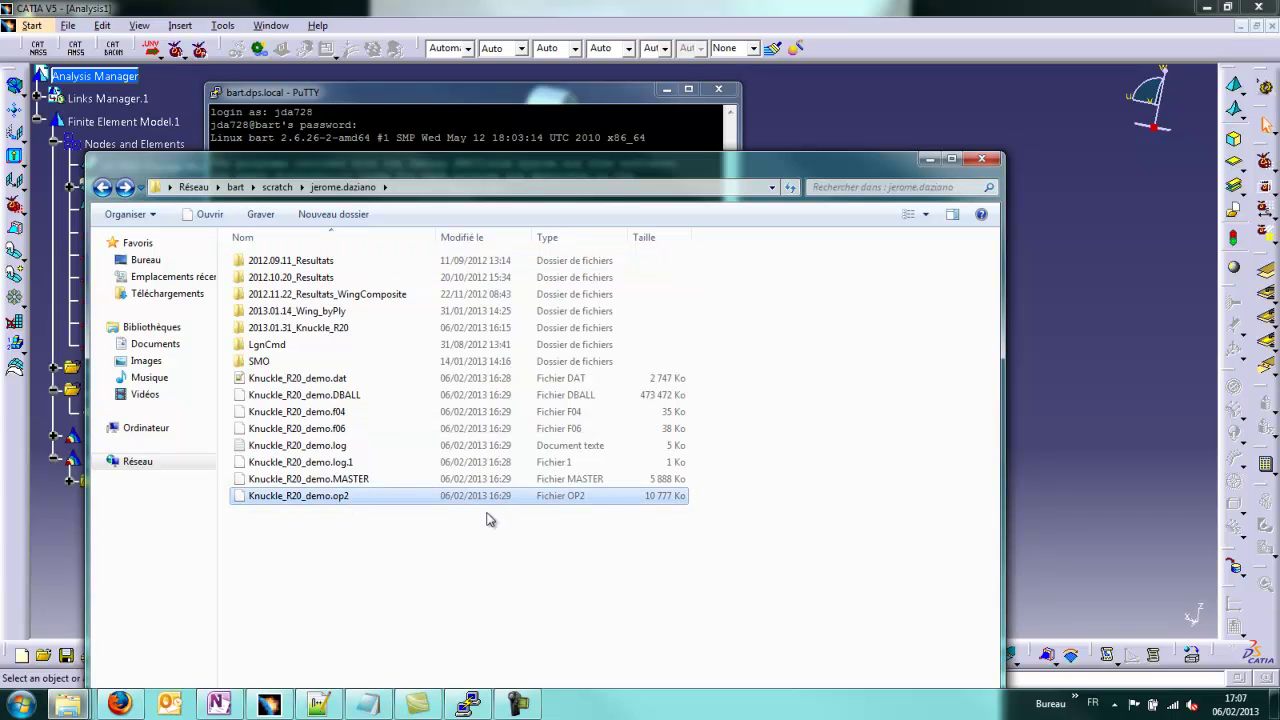
left_click(306, 573)
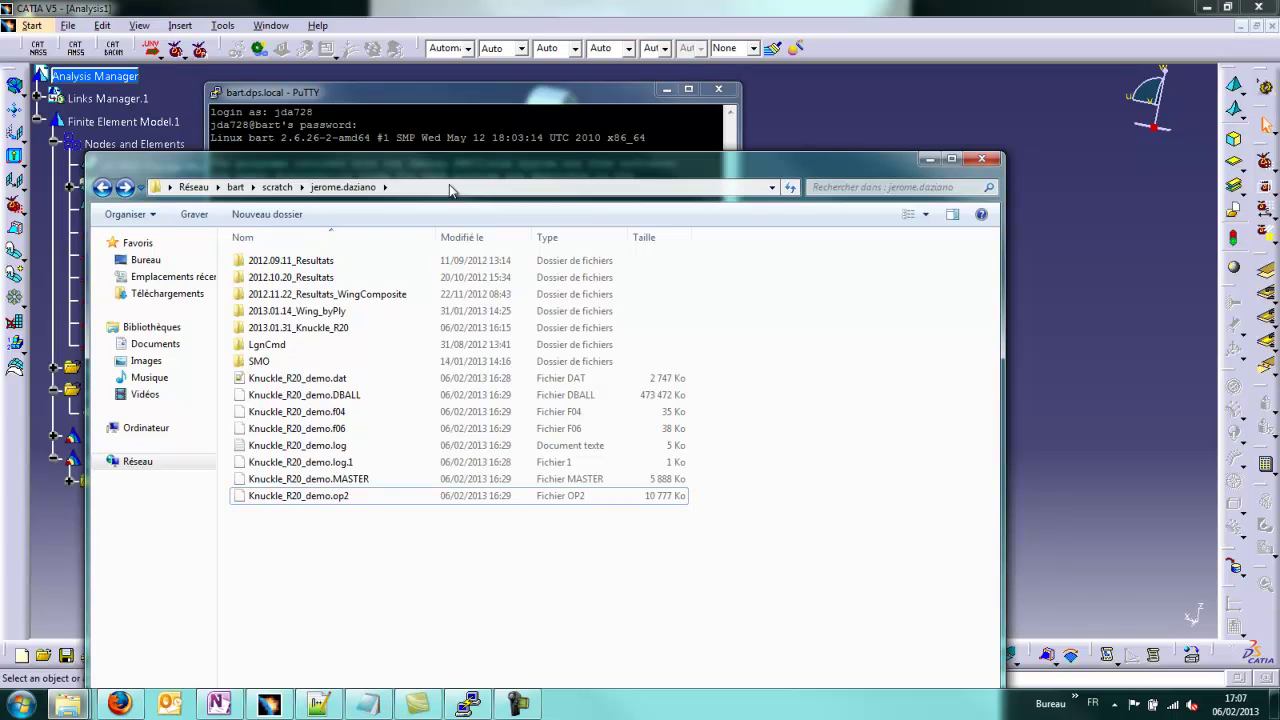
left_click(450, 187)
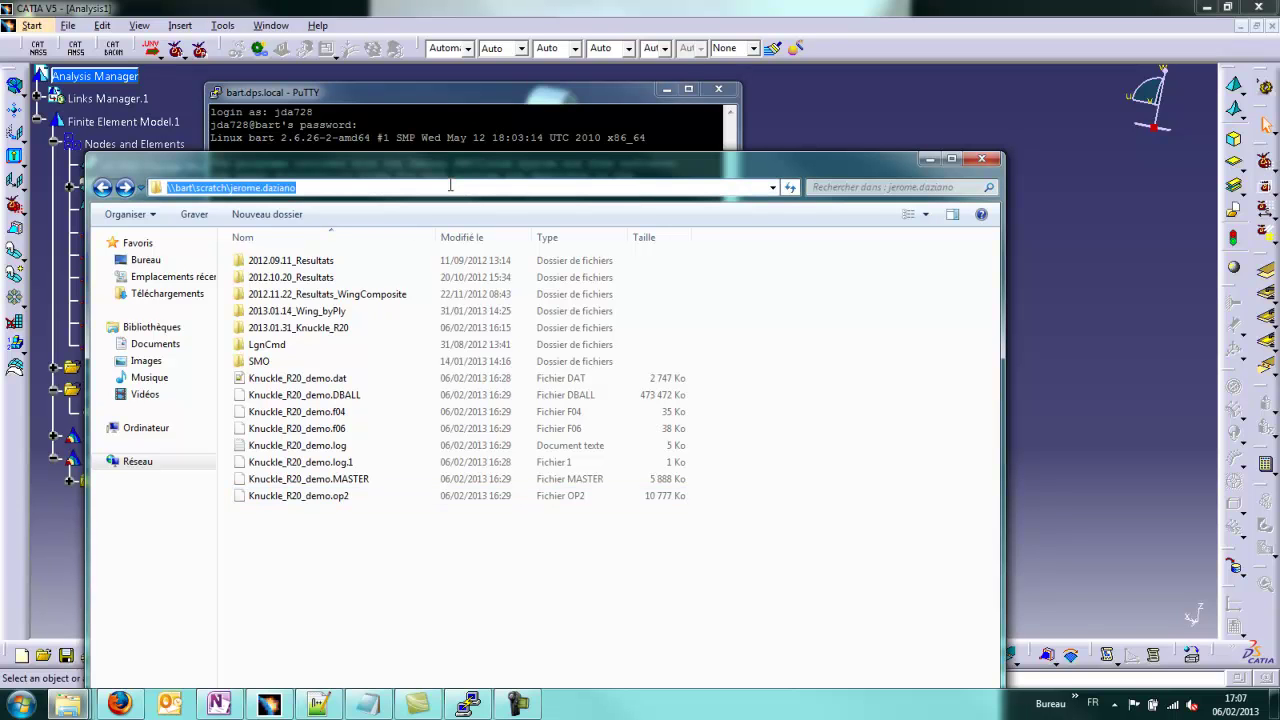
left_click(372, 565)
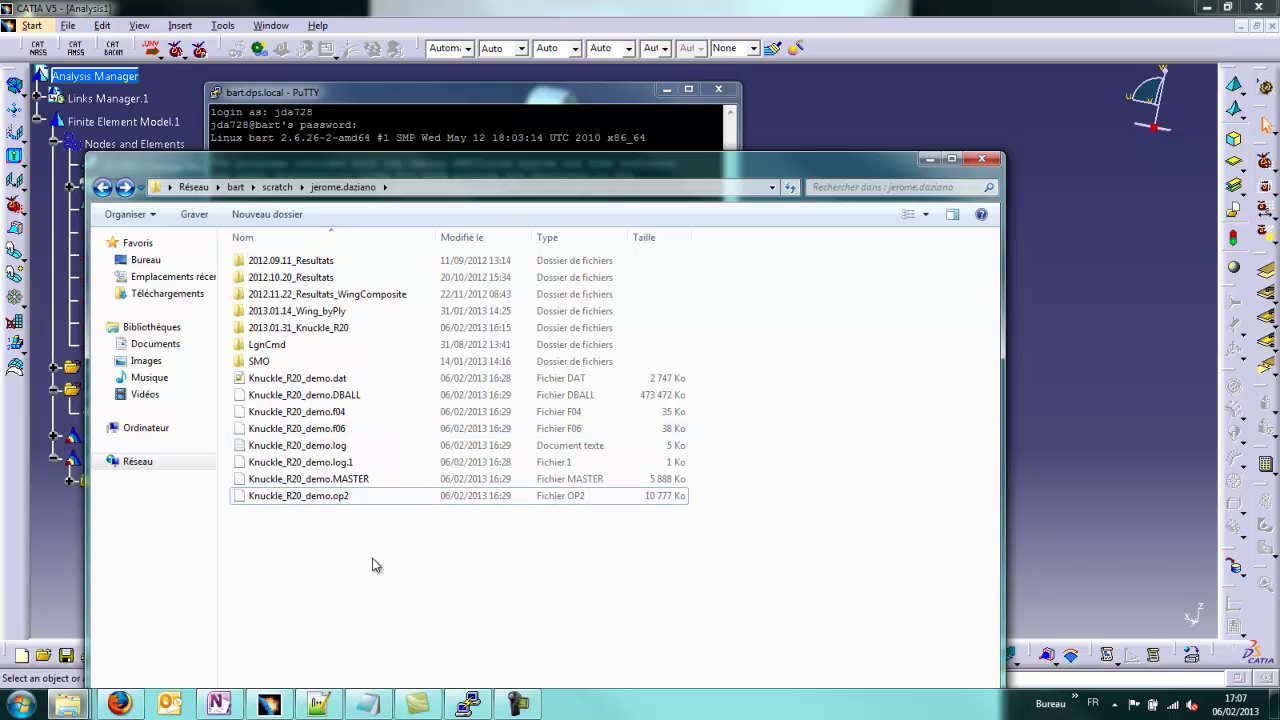
Switch to CATIA and import Knuckle_R20_demo.op2 into Links Manager.1 as a NASTRAN op2 file, using the Catia Unit system without geometry
left_click(1094, 409)
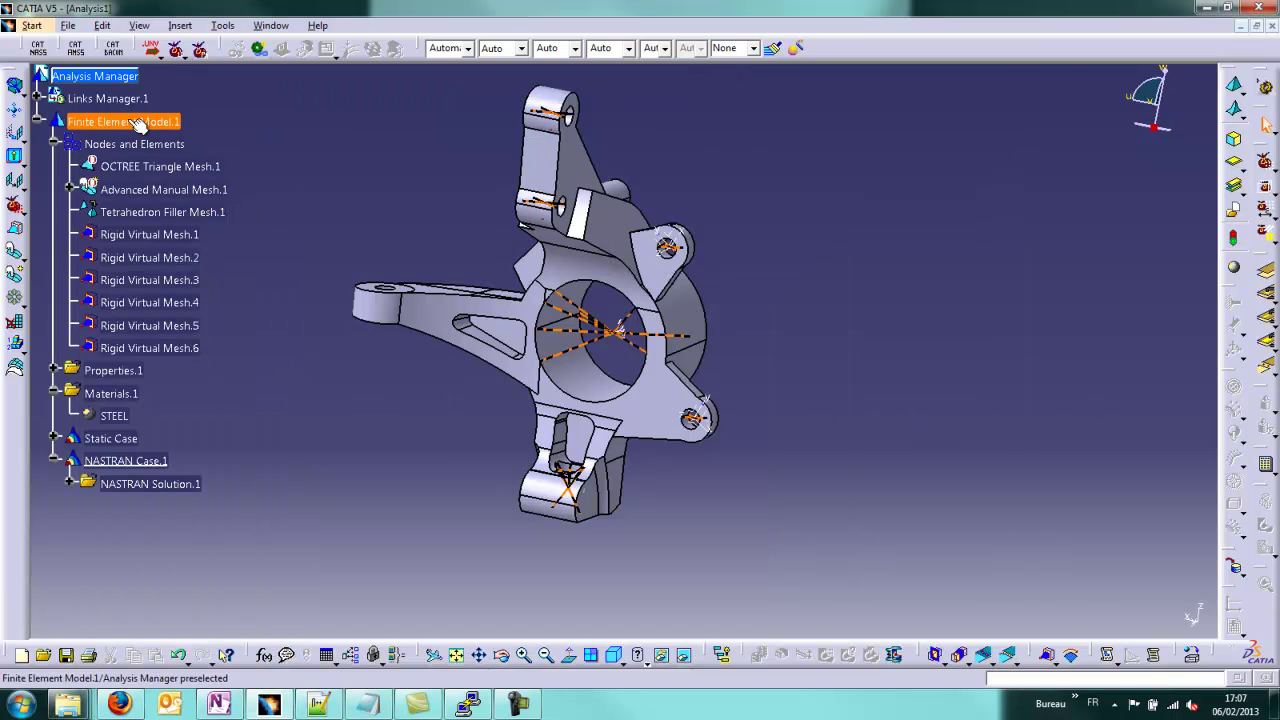
left_click(108, 100)
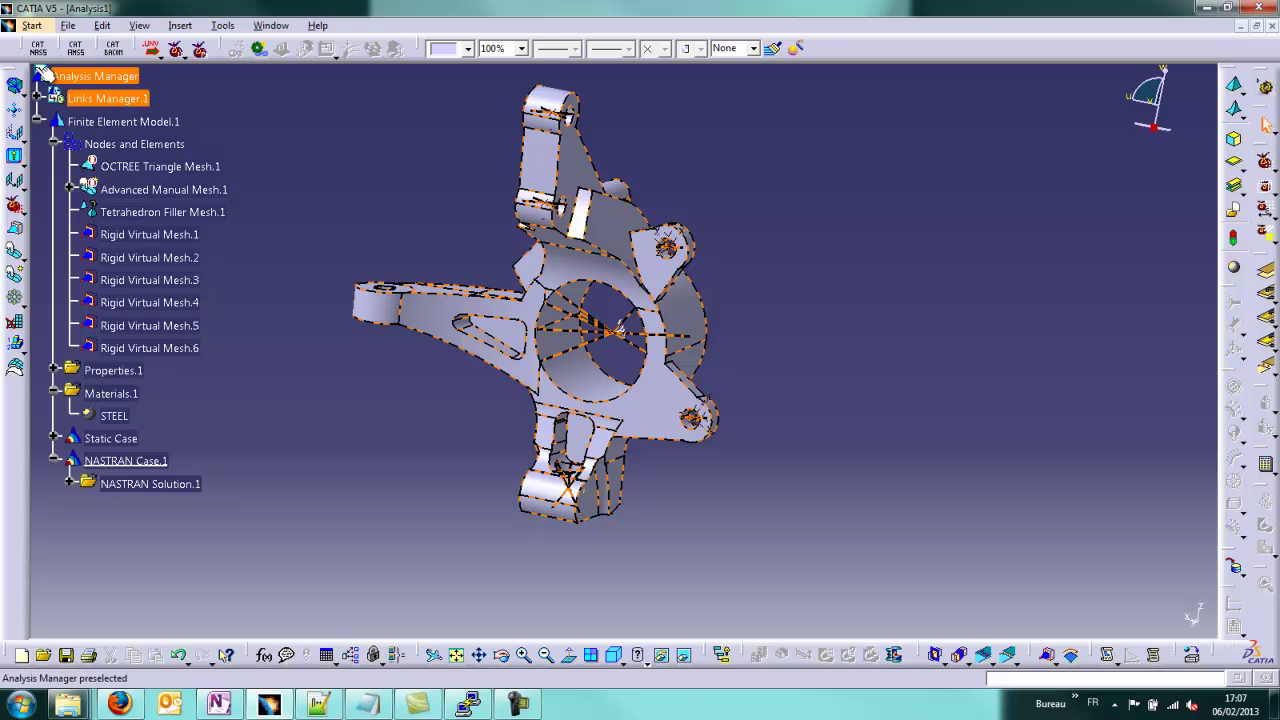
left_click(113, 48)
right_click(140, 97)
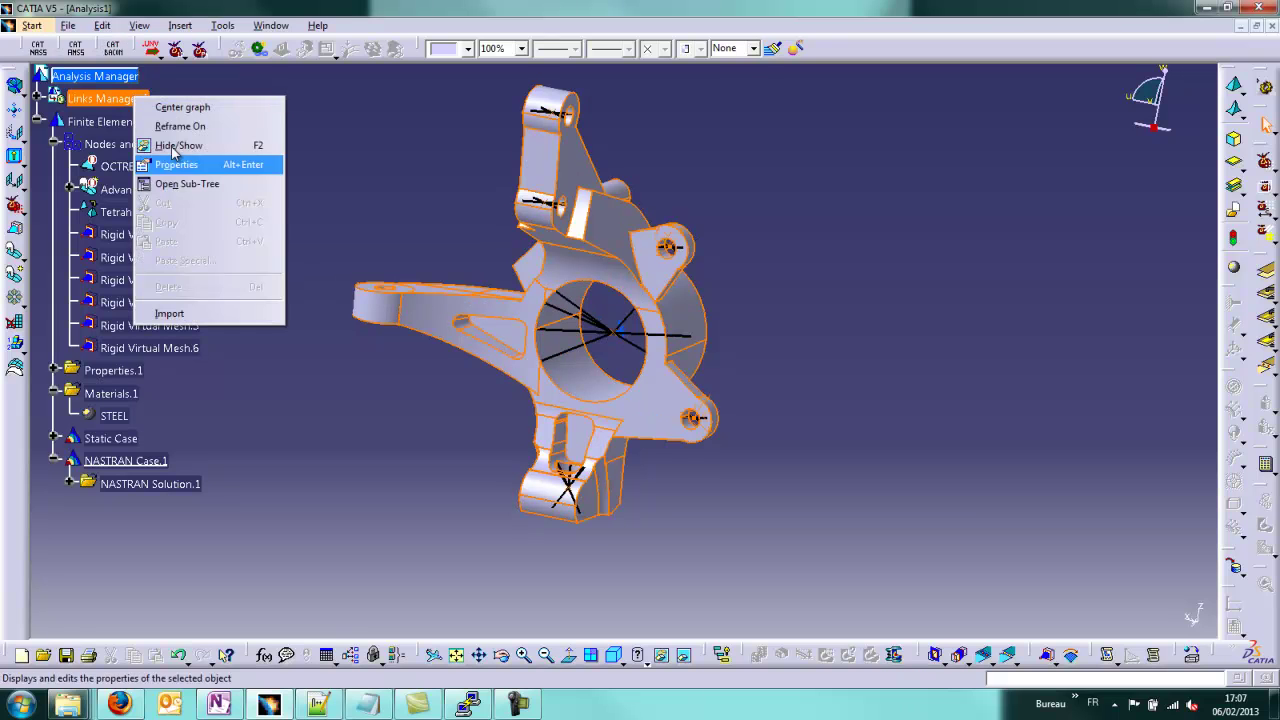
left_click(193, 320)
left_click(606, 540)
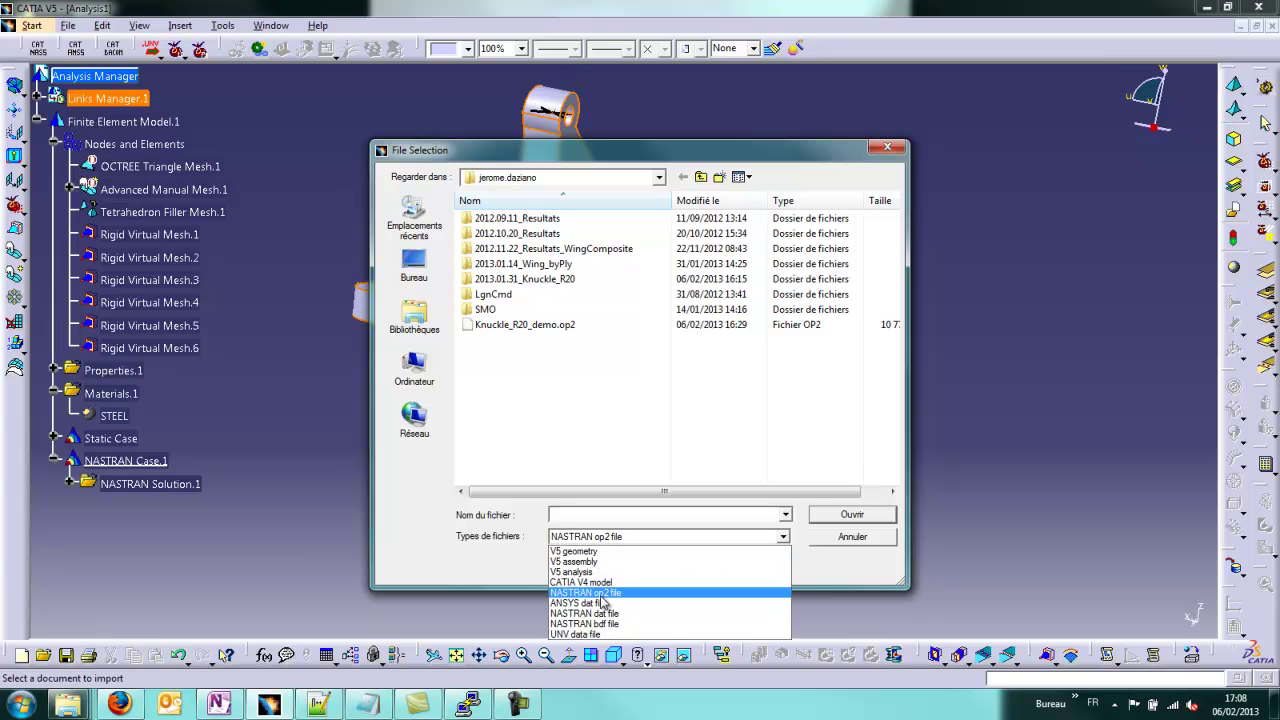
left_click(599, 594)
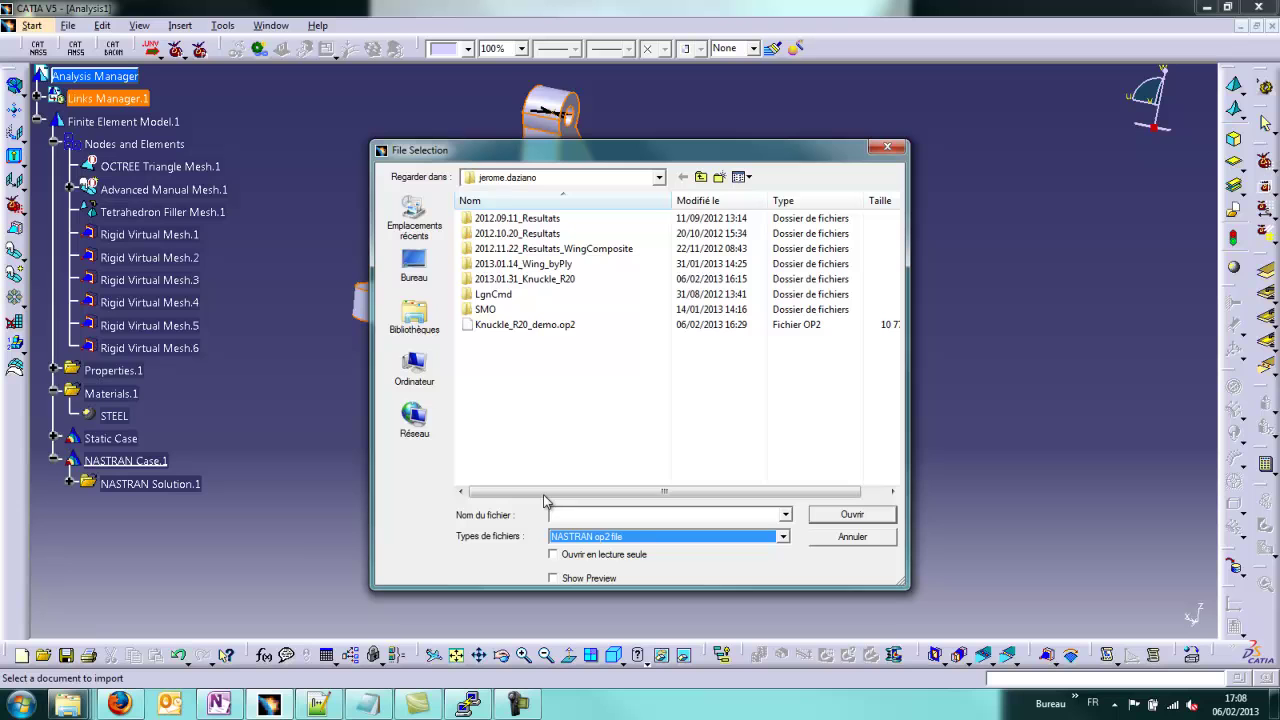
left_click(531, 326)
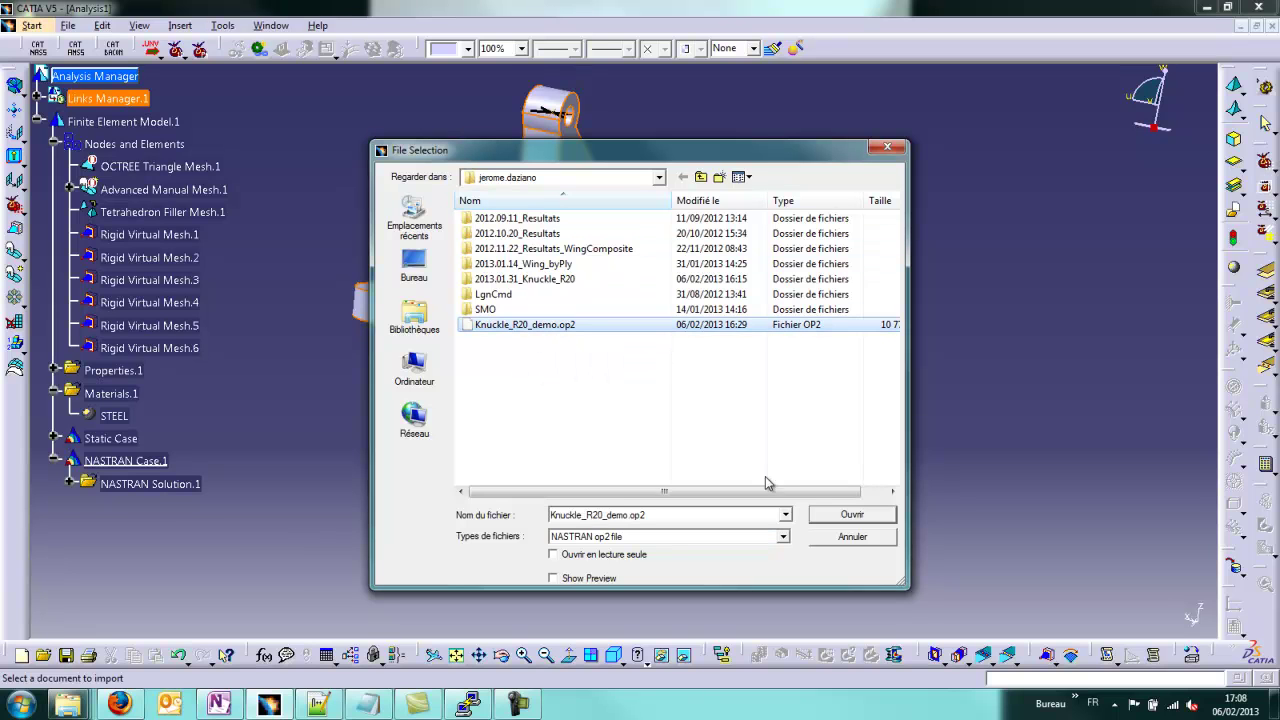
left_click(847, 514)
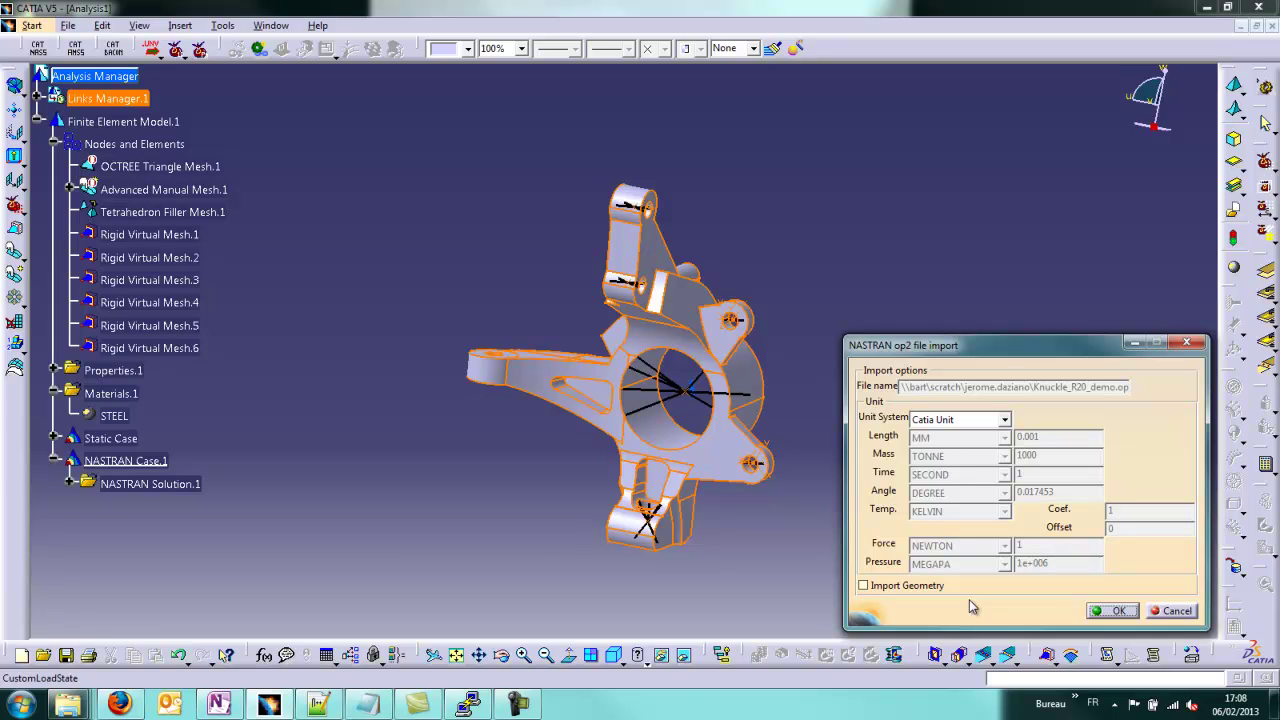
left_click(1112, 610)
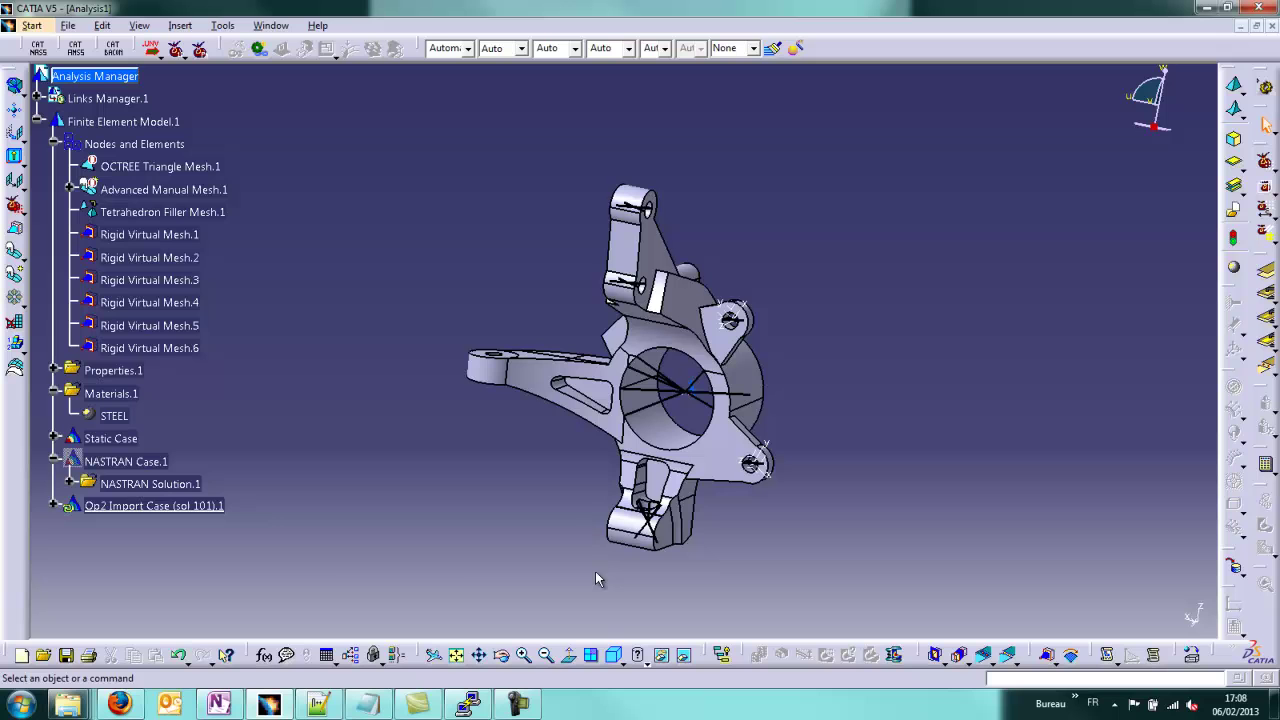
Generate the "Stress full tensor component (nodal values)" image for NASTRAN Import Solution.1 under the Op2 Import Case
left_click(54, 506)
right_click(136, 527)
left_click(177, 512)
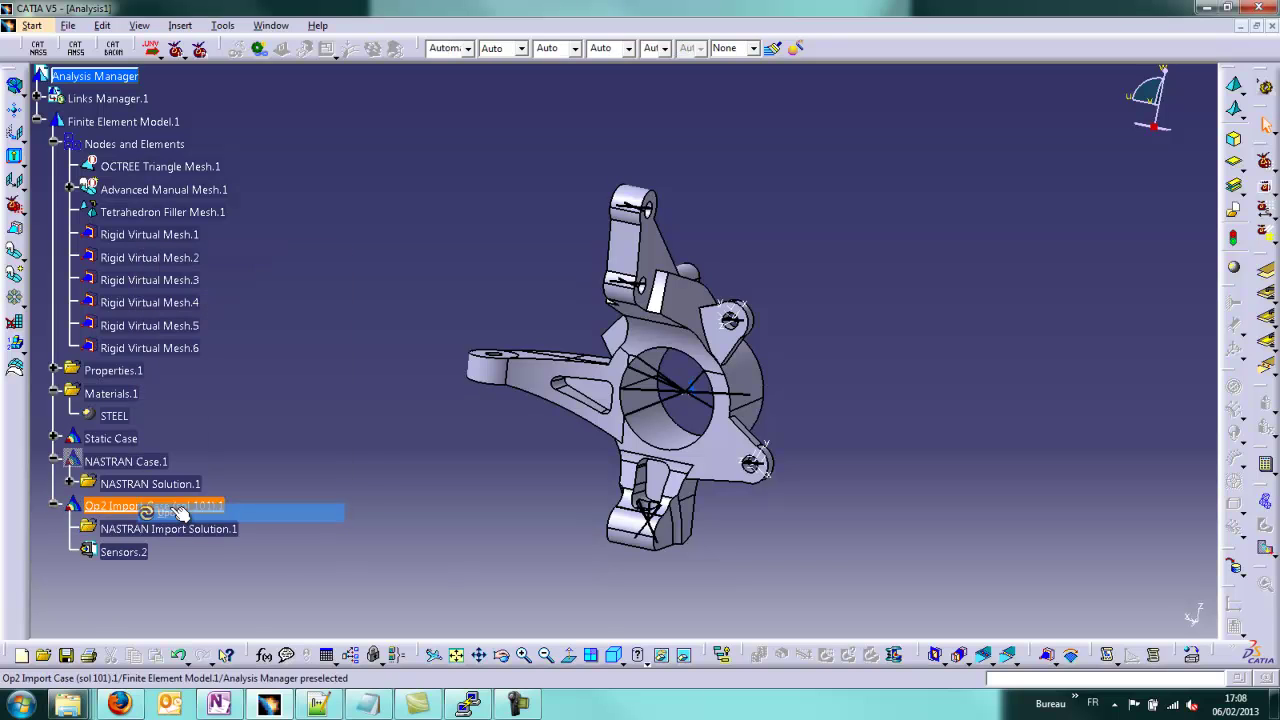
right_click(165, 526)
left_click(212, 513)
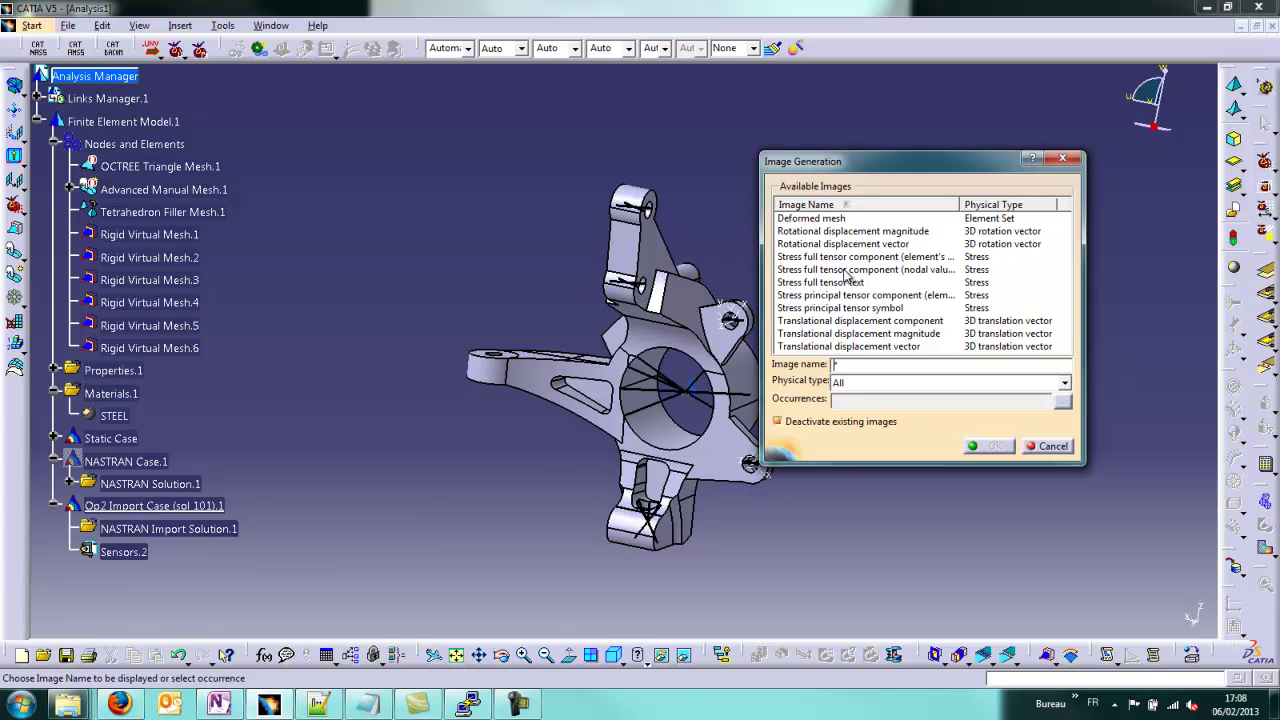
left_click(880, 269)
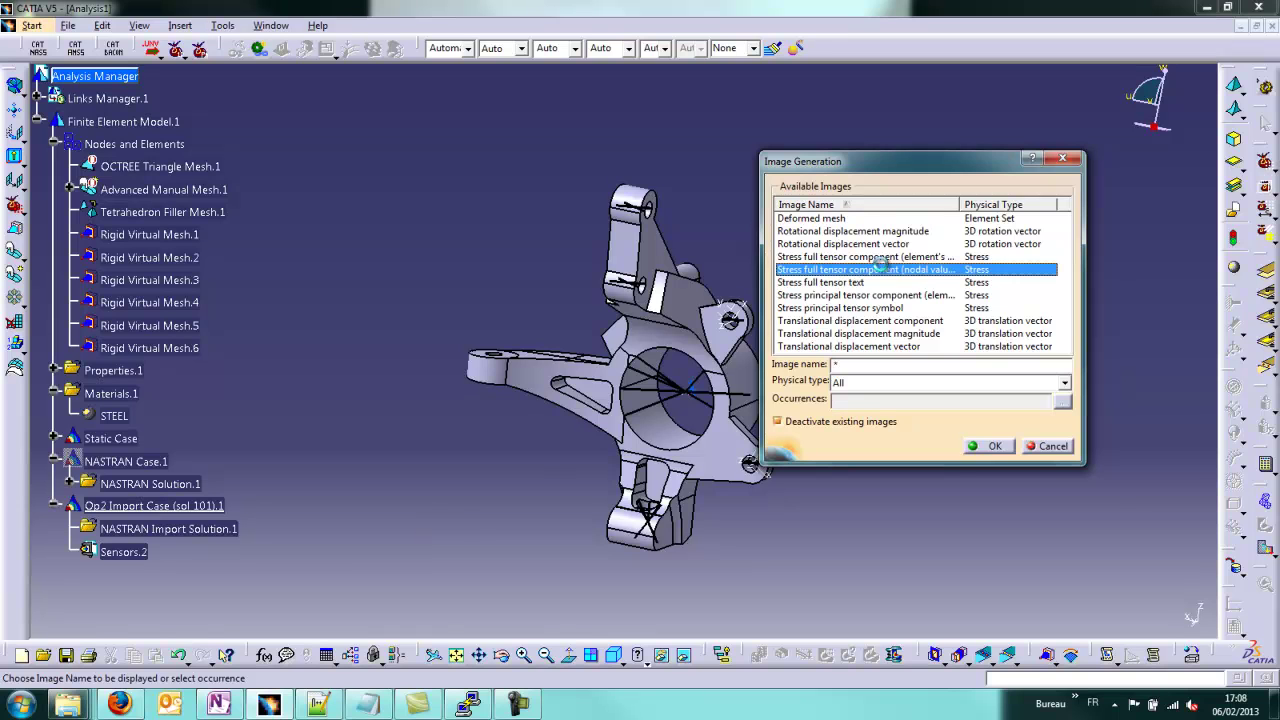
left_click(984, 446)
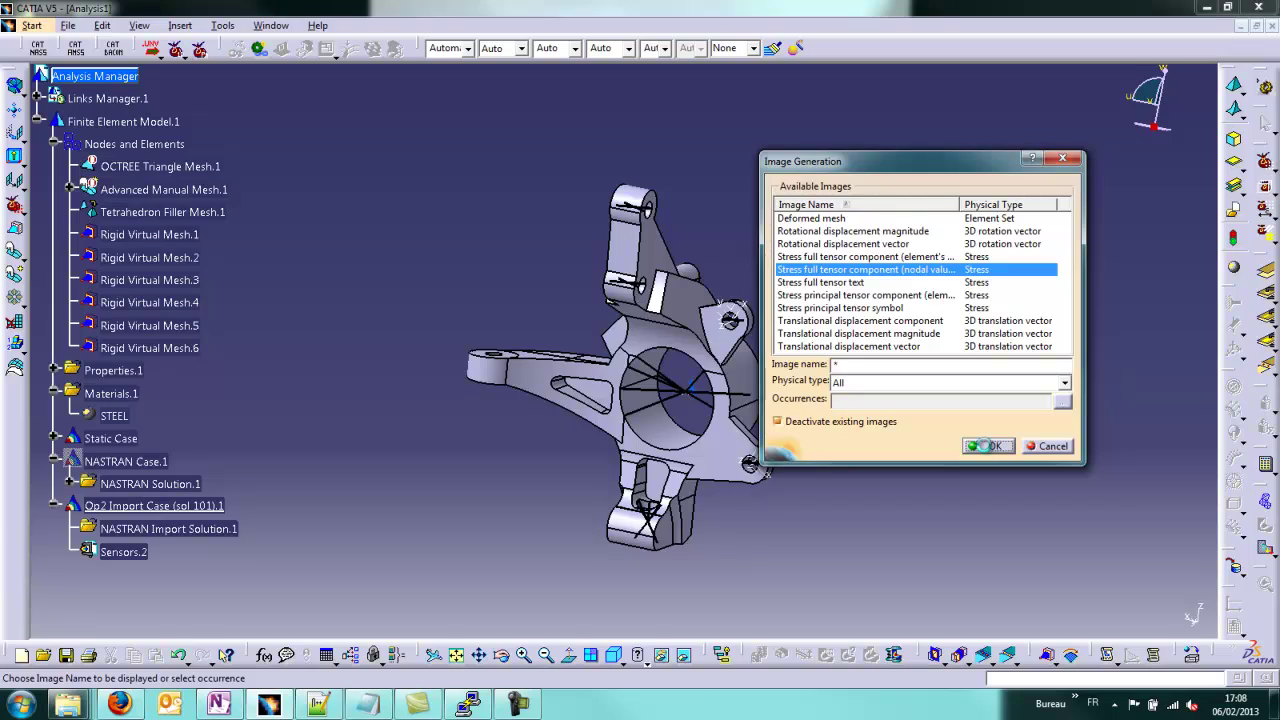
Enlarge the stress colour scale and place it in the empty area beside the knuckle so its full title shows
middle_click_drag(802, 539, 697, 455)
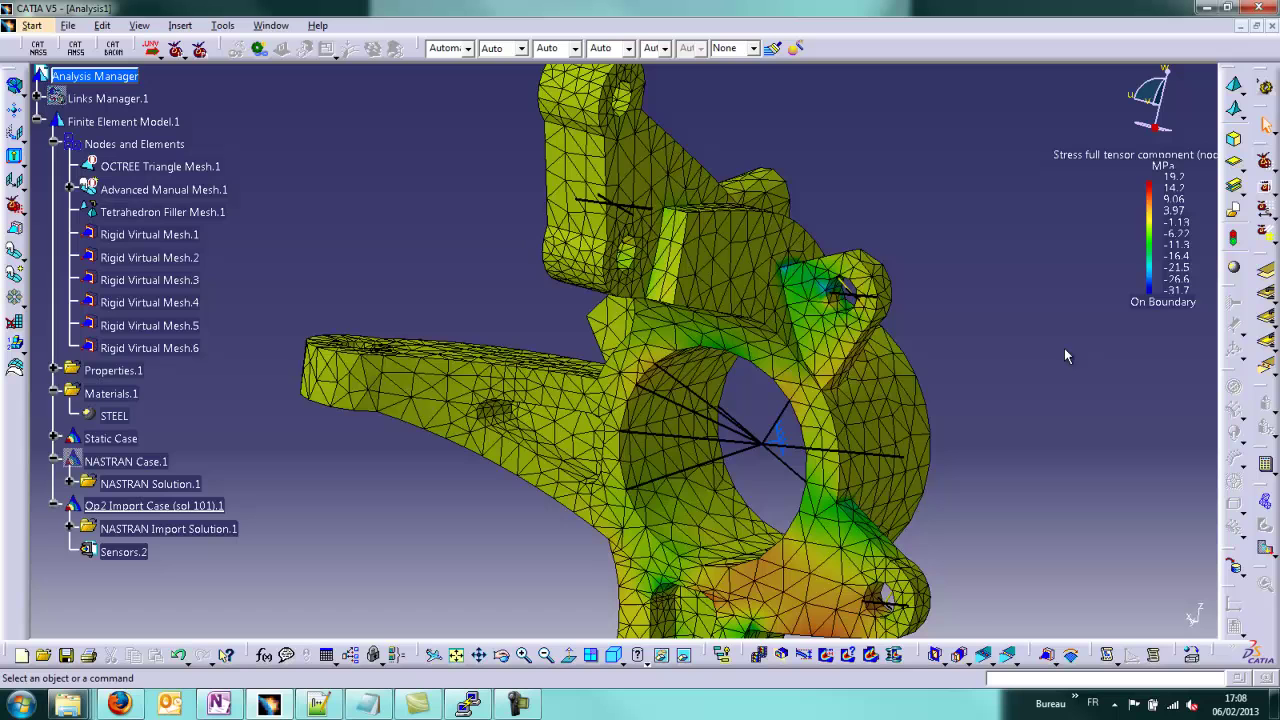
left_click(1153, 264)
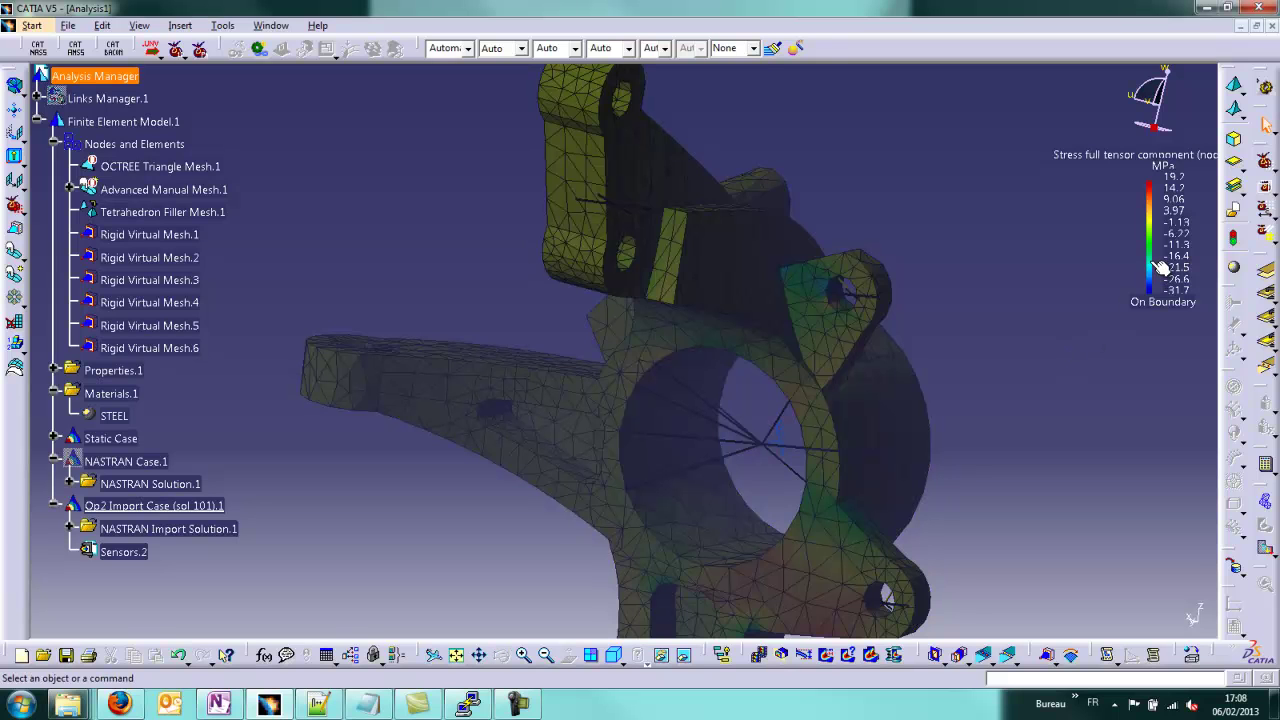
middle_click_drag(1153, 264, 961, 314)
middle_click_drag(1066, 469, 1020, 398, "ctrl")
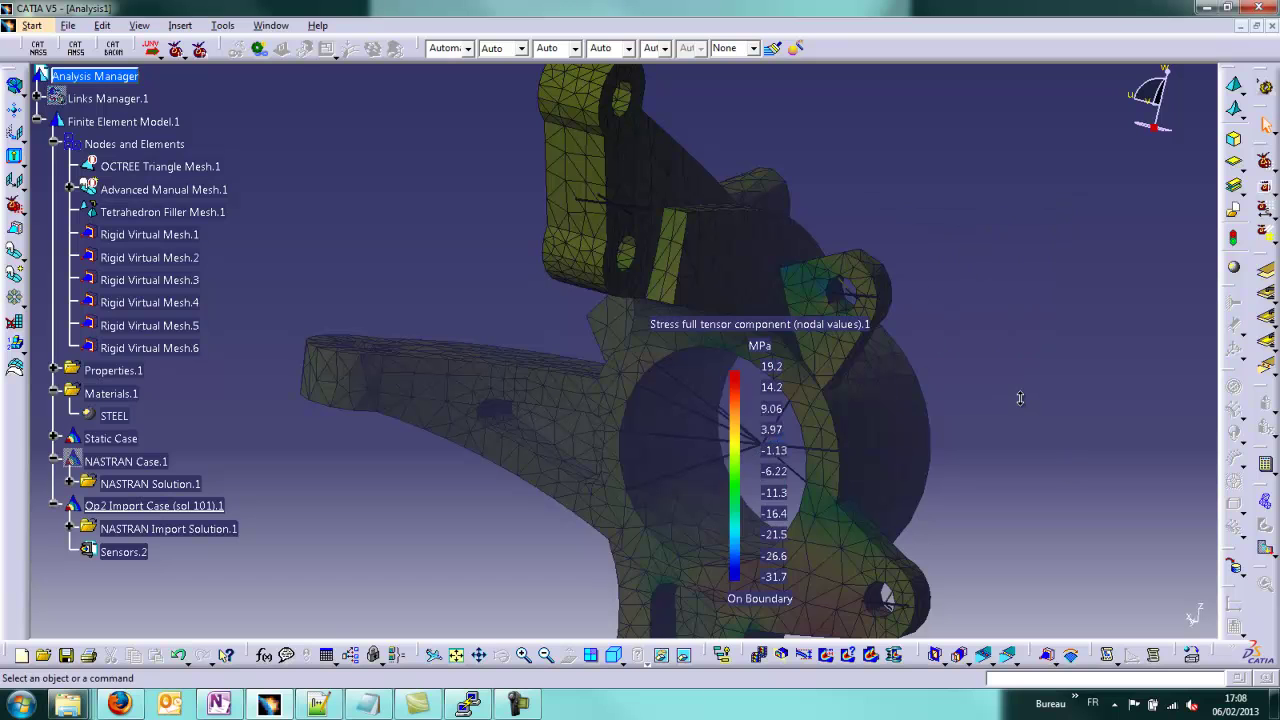
middle_click_drag(1034, 461, 1041, 483, "ctrl")
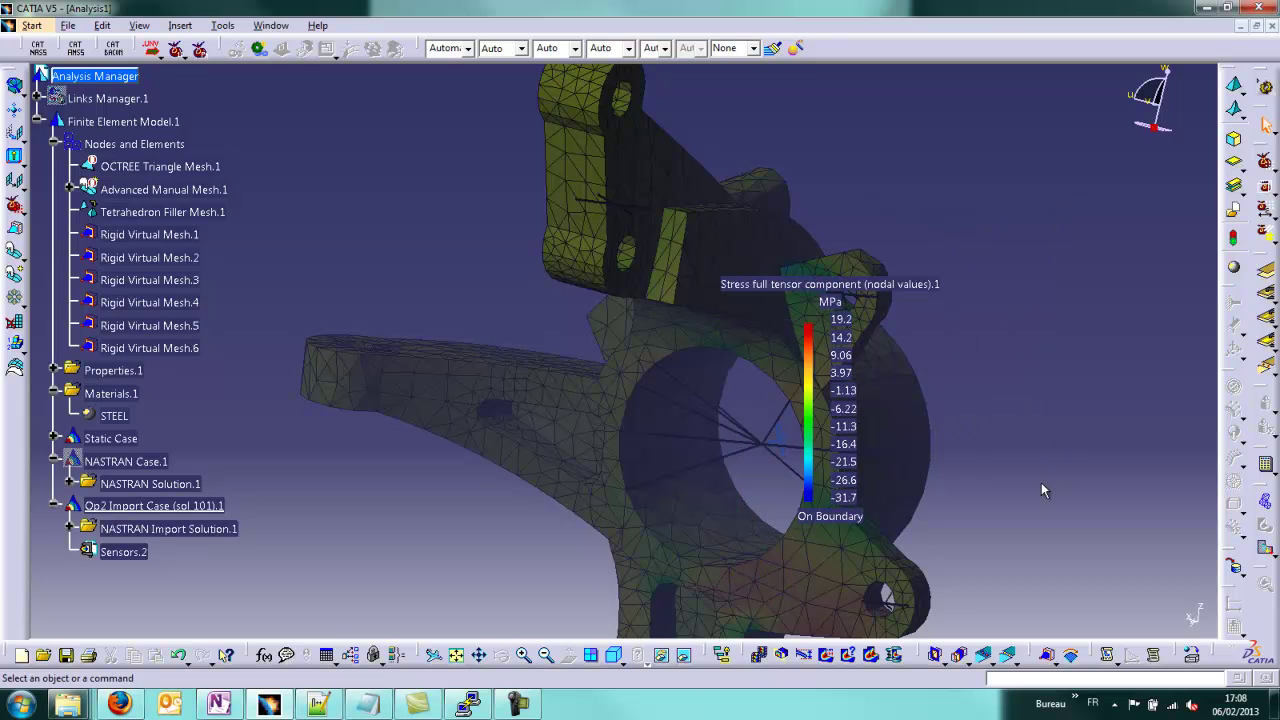
left_click_drag(811, 407, 984, 298)
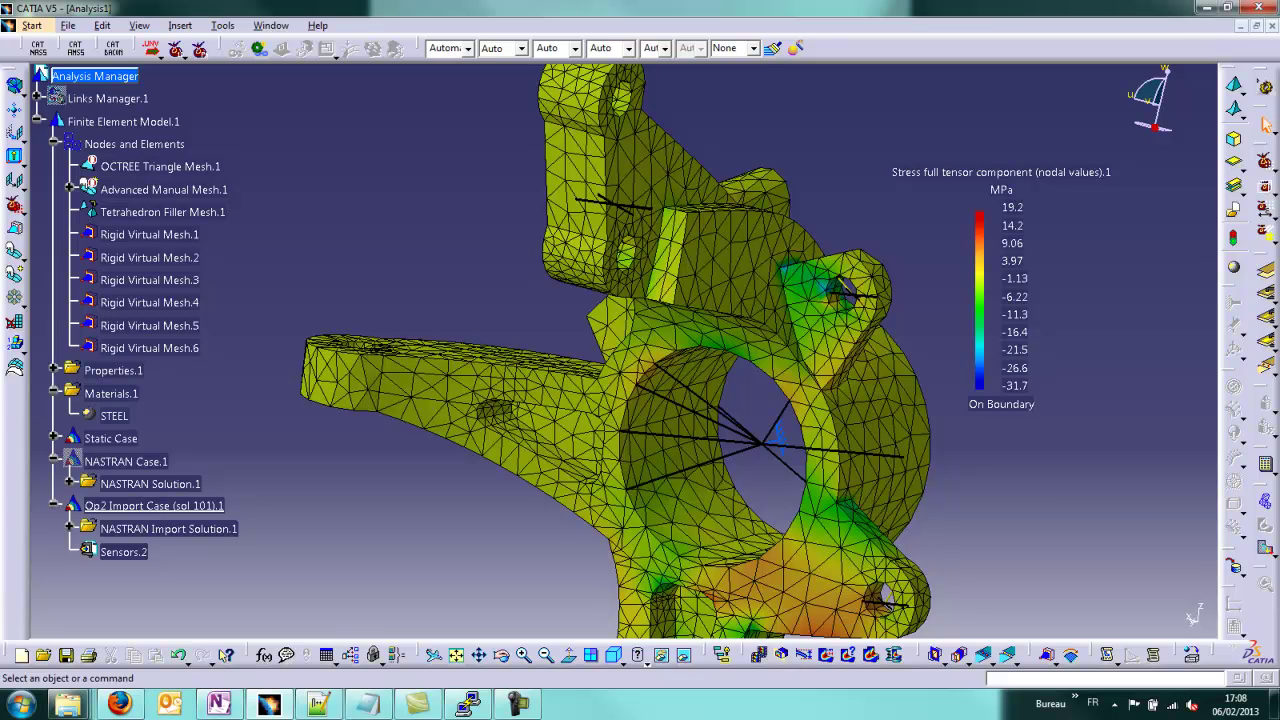
Animate the imported stress image with 50 steps and inspect the knuckle's deformation from several sides
middle_click_drag(597, 463, 803, 632)
left_click(759, 654)
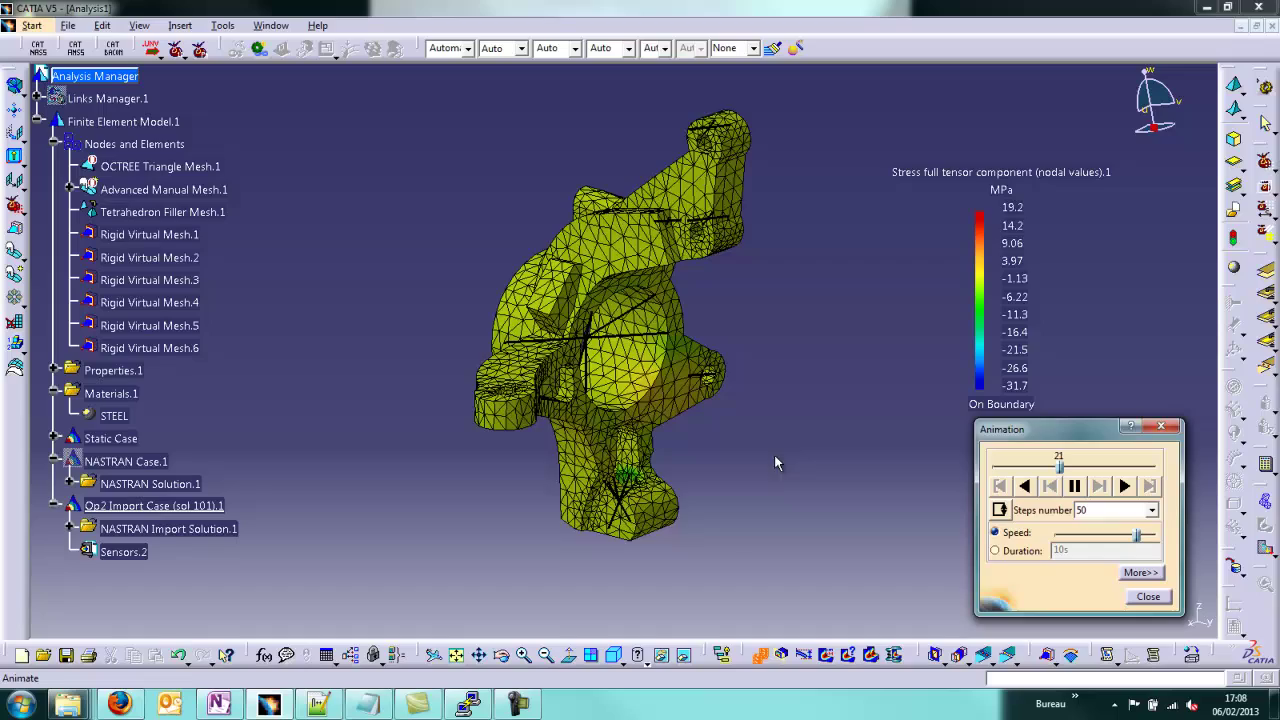
middle_click_drag(726, 366, 792, 390)
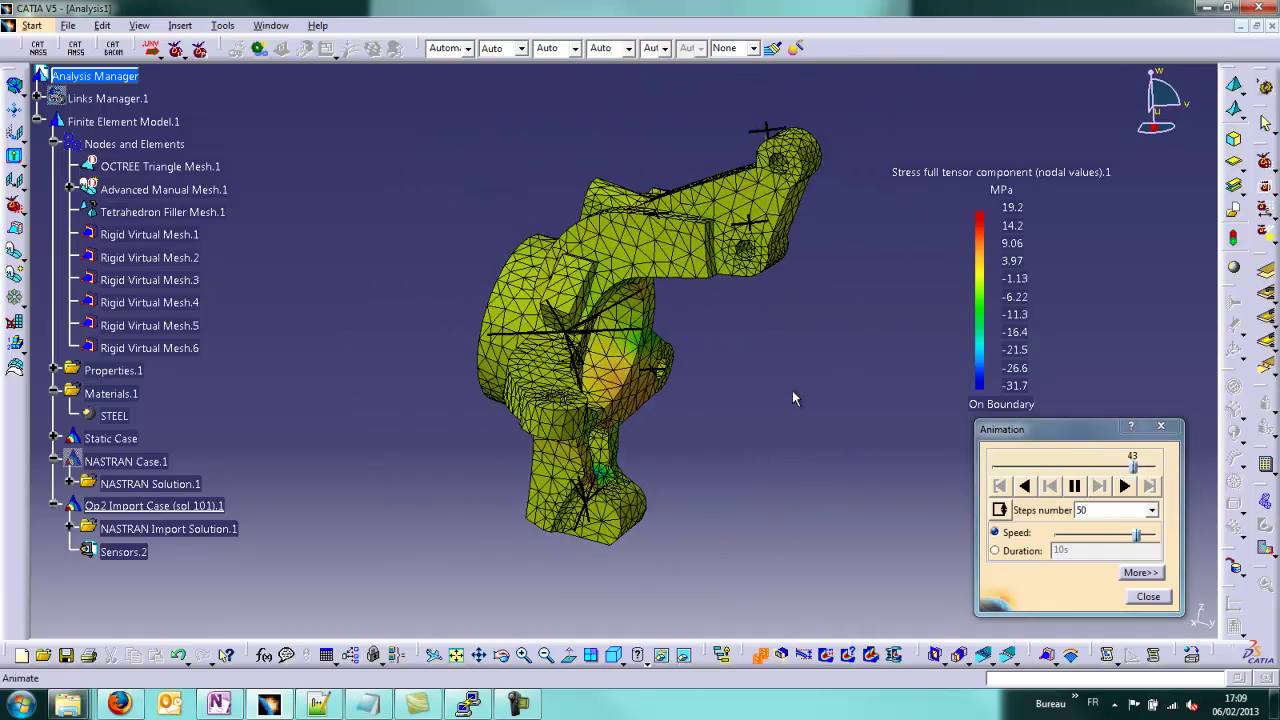
middle_click_drag(620, 556, 537, 462)
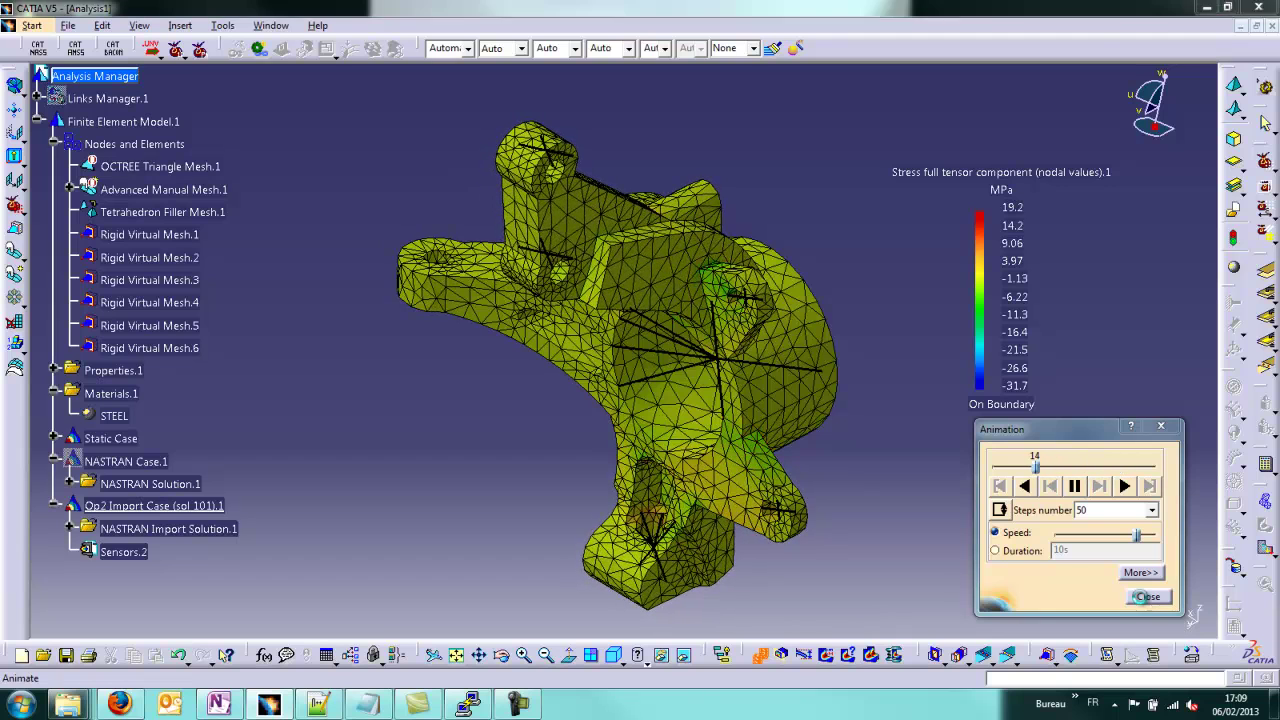
left_click(1147, 598)
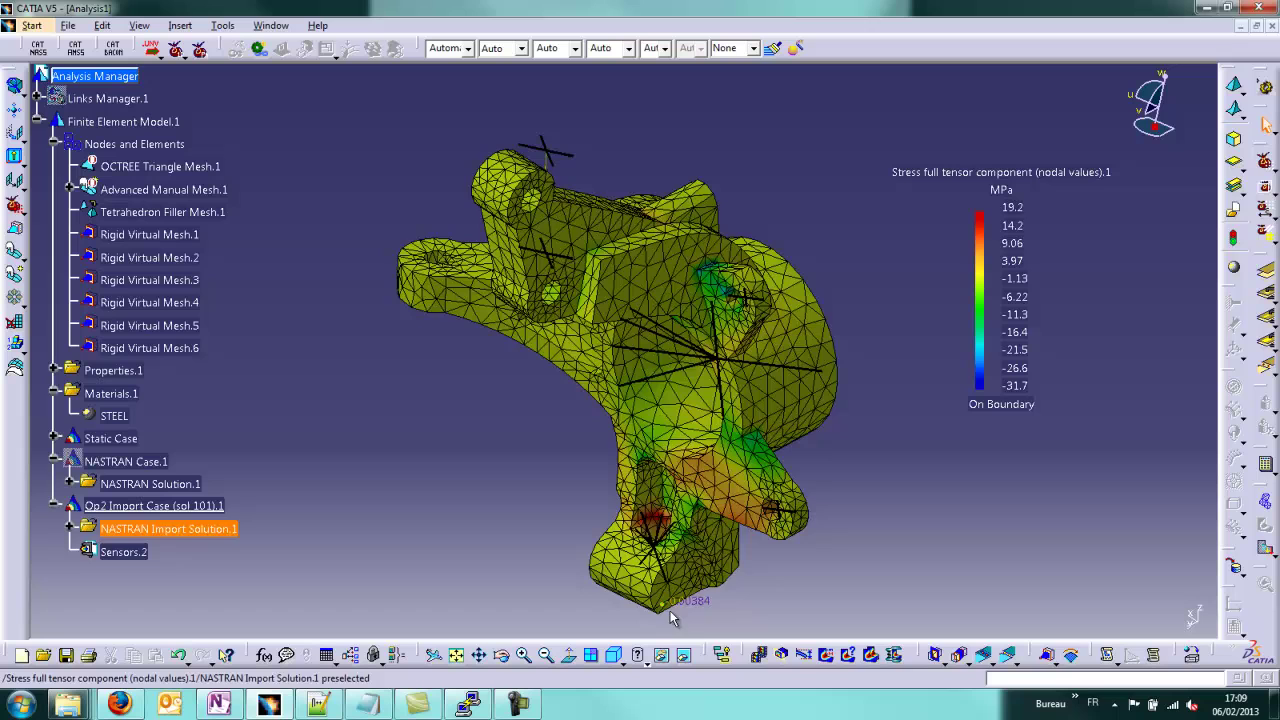
left_click(762, 654)
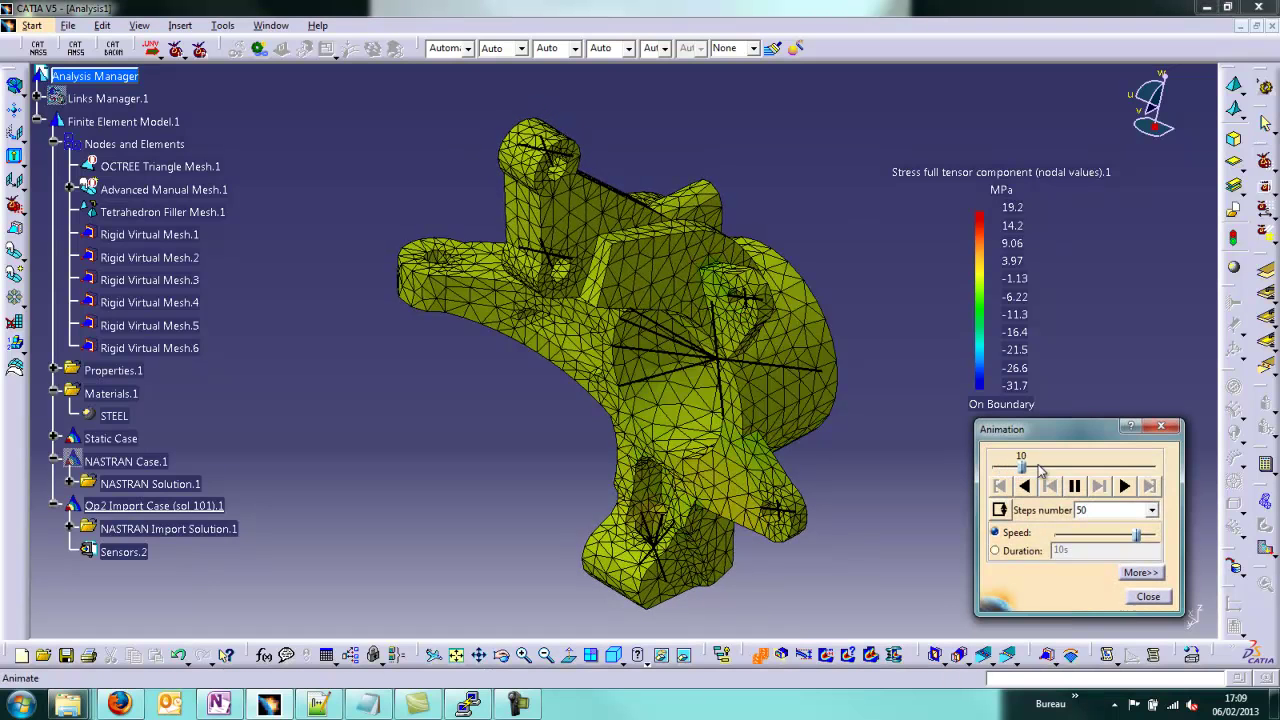
left_click(1147, 596)
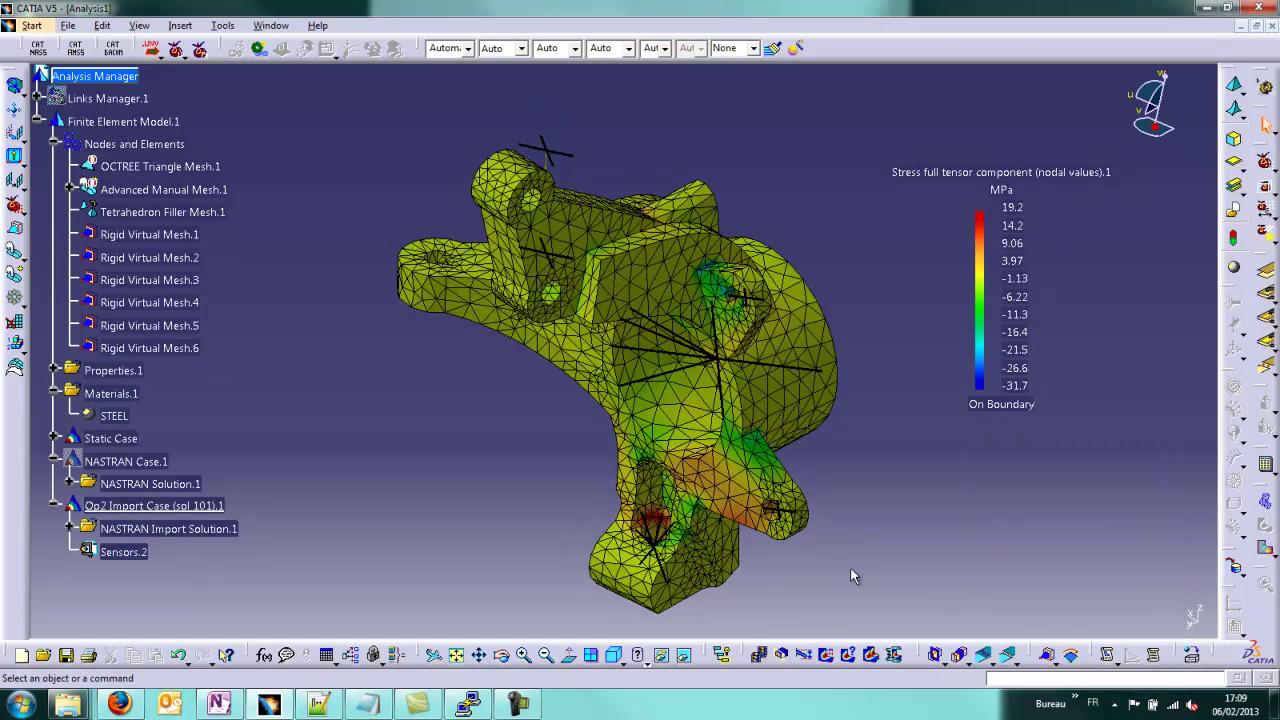
Make Static Case the current case and compute only Static Case Solution.1, accepting the resource estimation
right_click(108, 437)
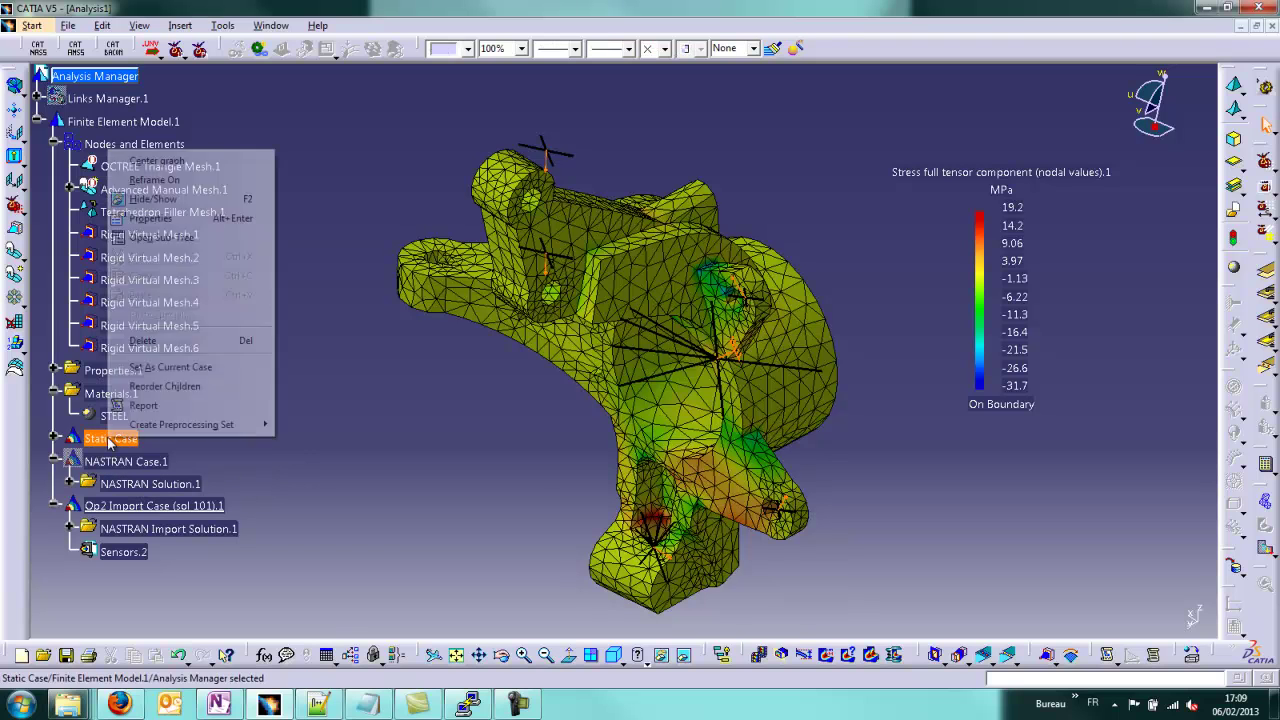
left_click(176, 367)
left_click(53, 437)
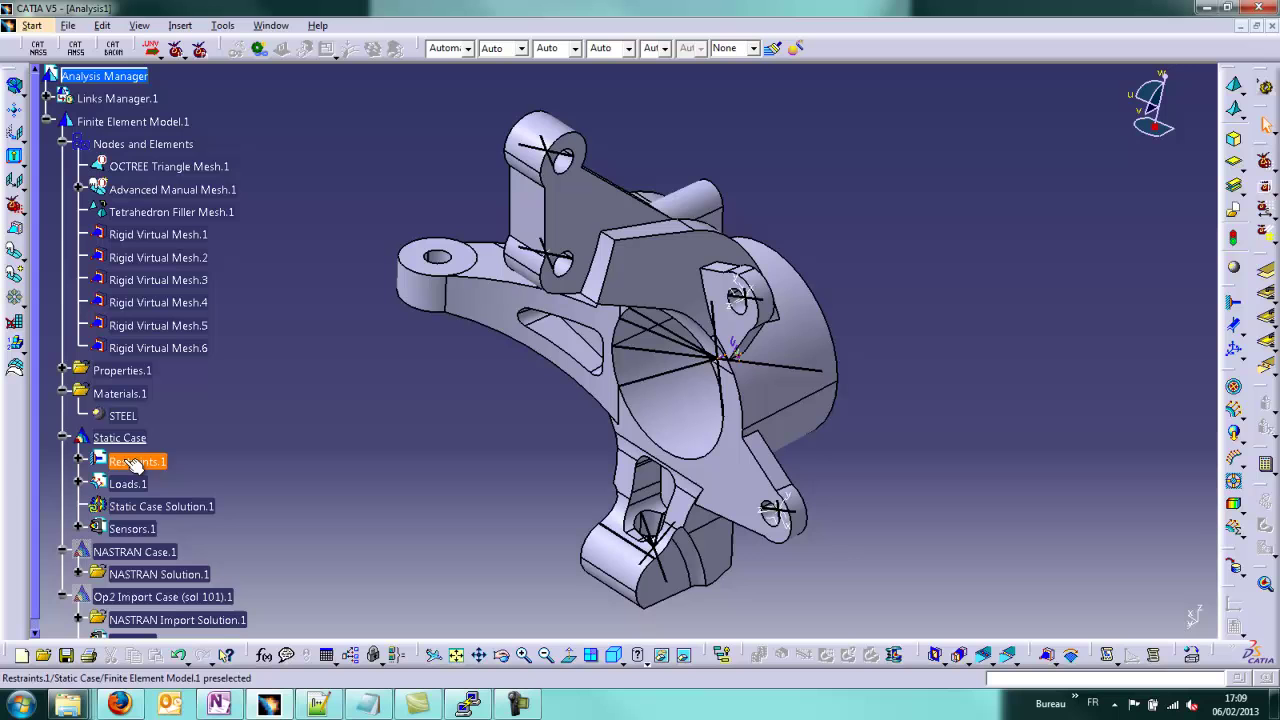
left_click(1266, 465)
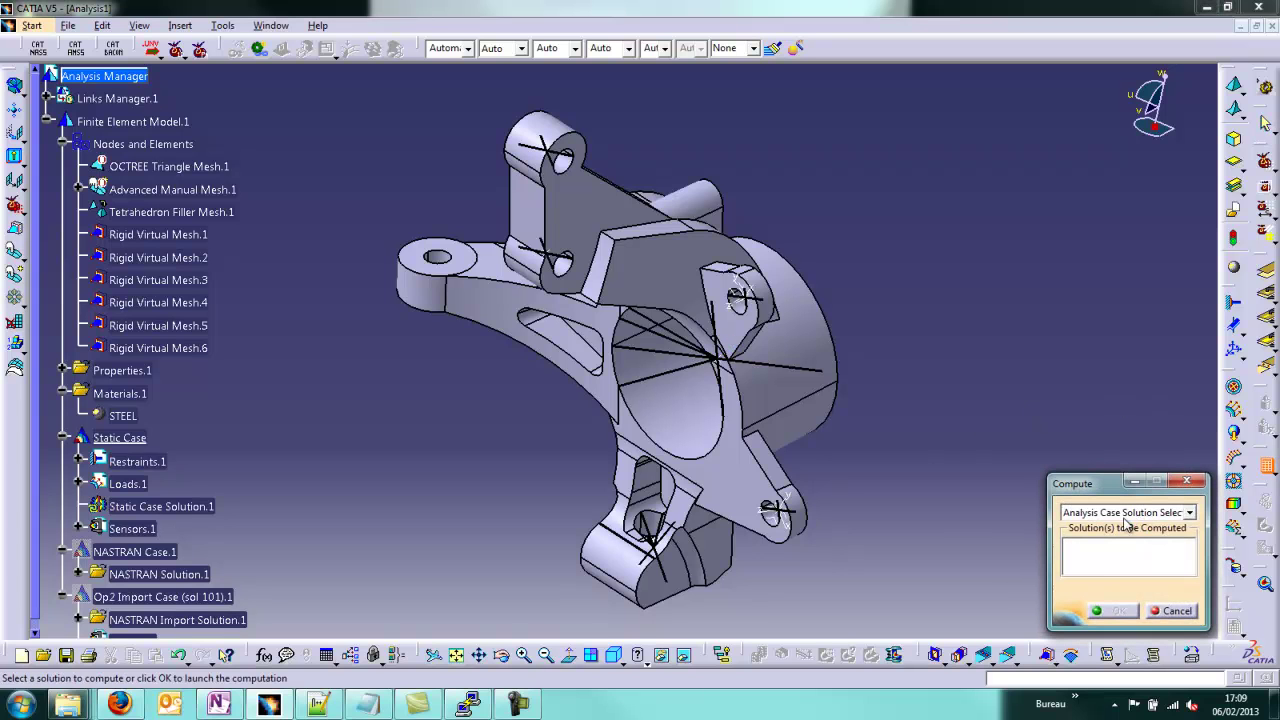
left_click(160, 506)
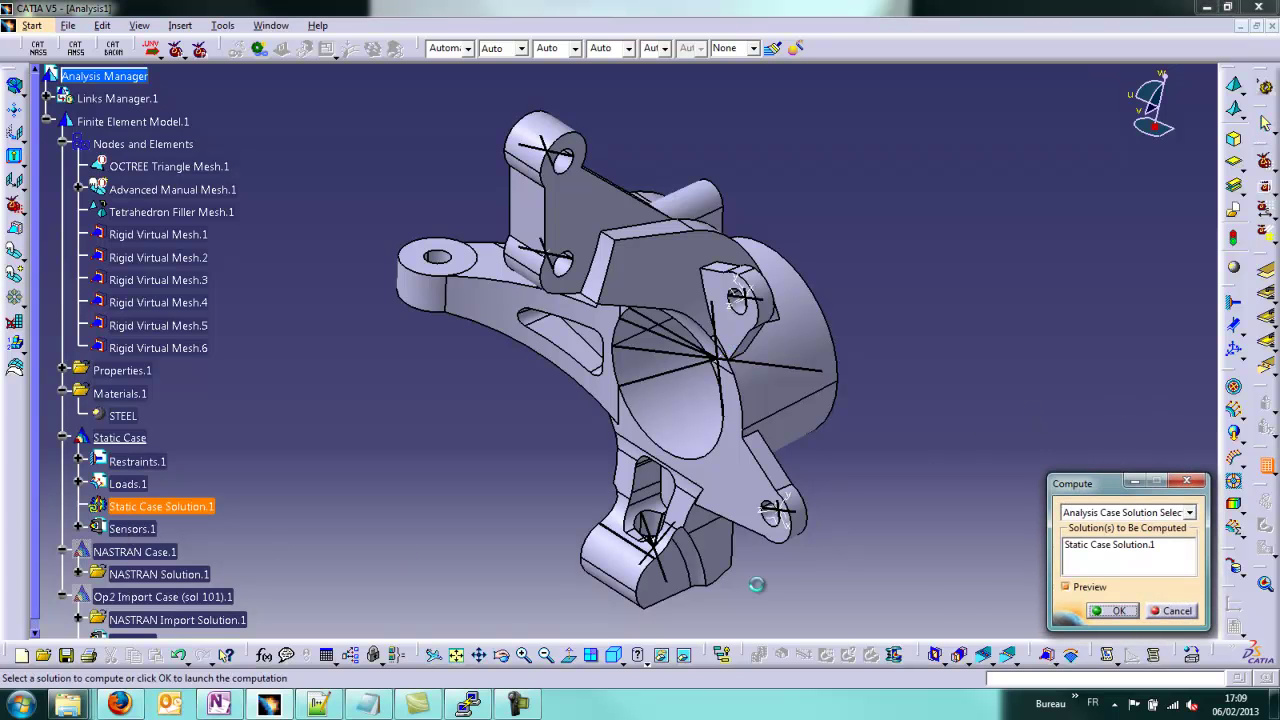
left_click(1116, 610)
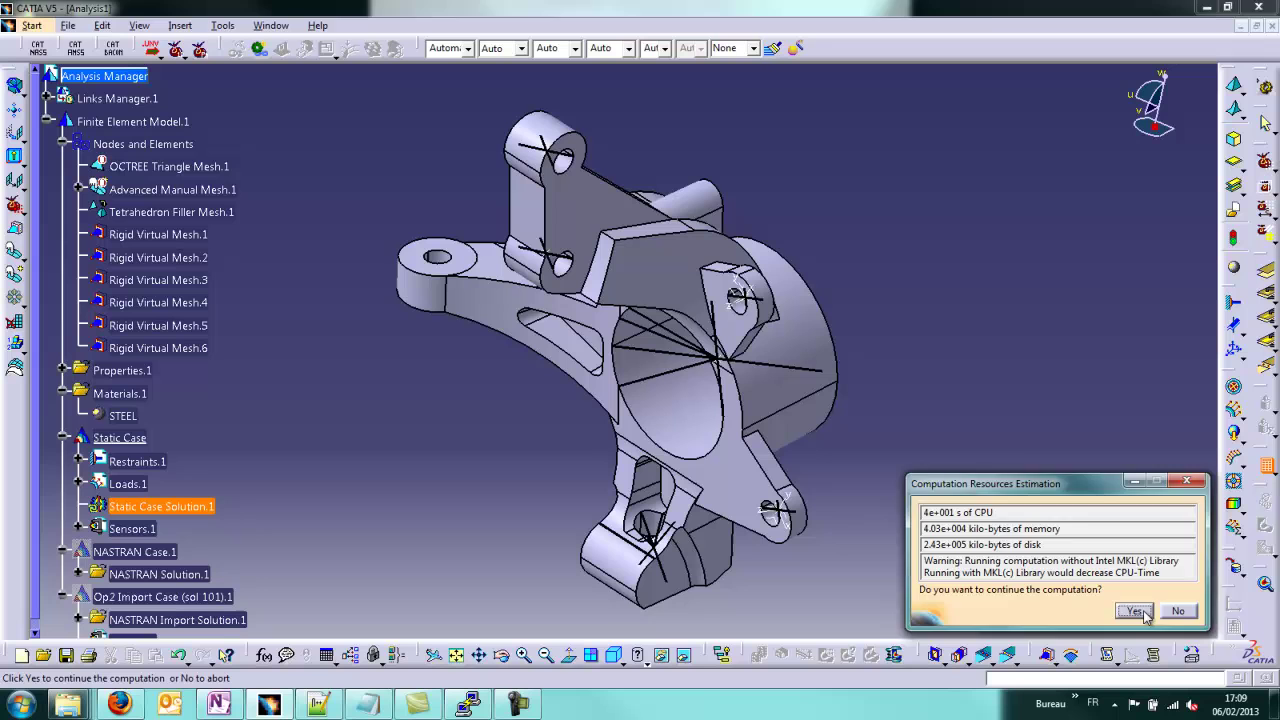
left_click(1137, 611)
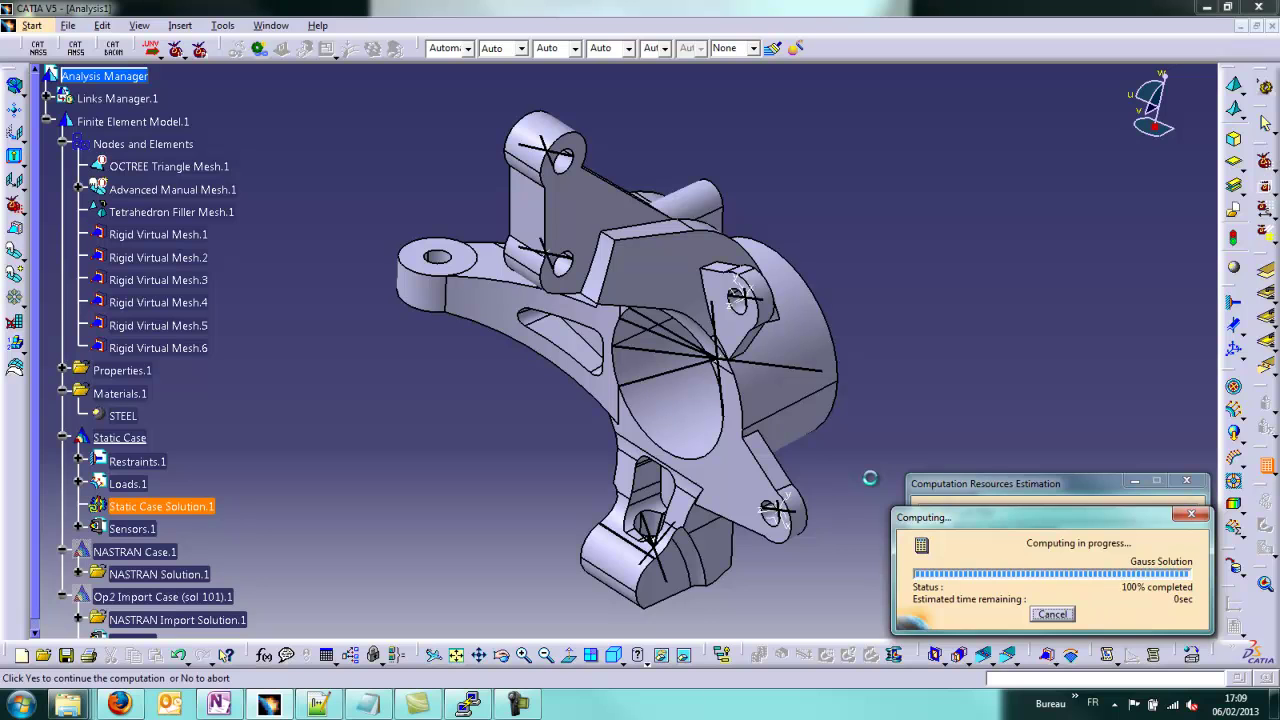
Generate the "Stress full tensor component (nodal values)" image for Static Case Solution.1 and place its enlarged colour scale in the empty area beside the knuckle
right_click(180, 506)
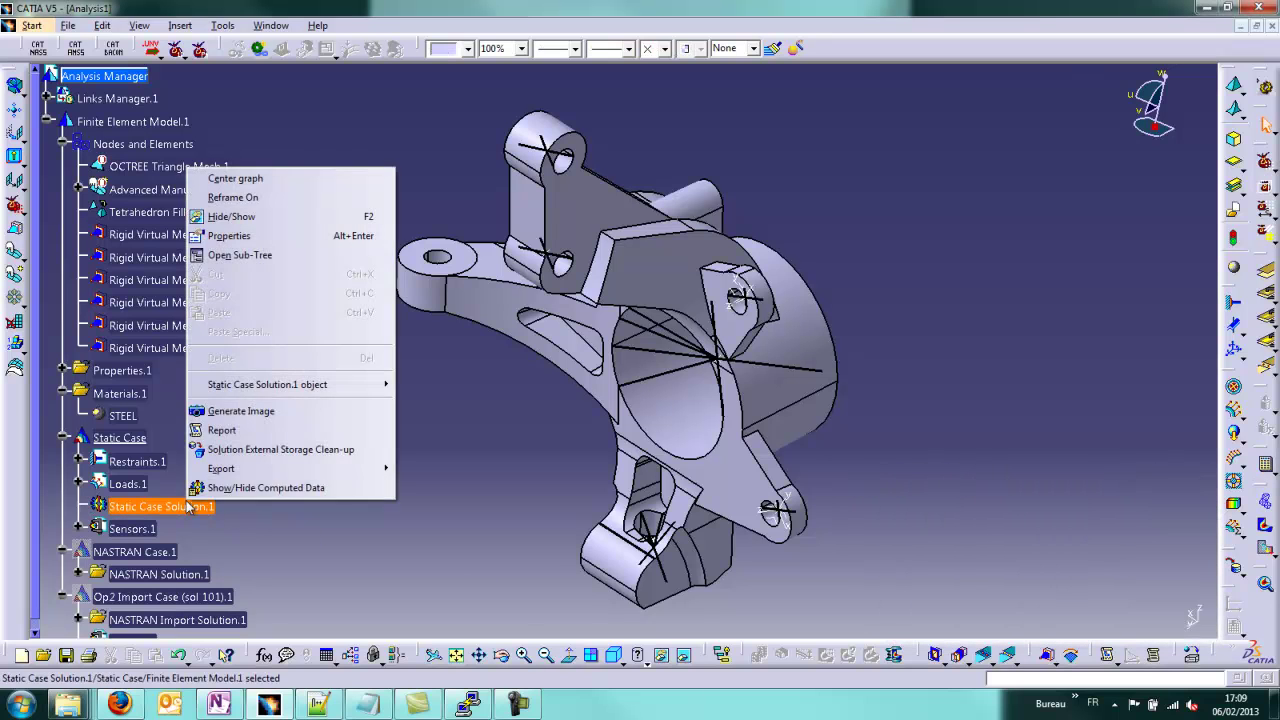
left_click(240, 411)
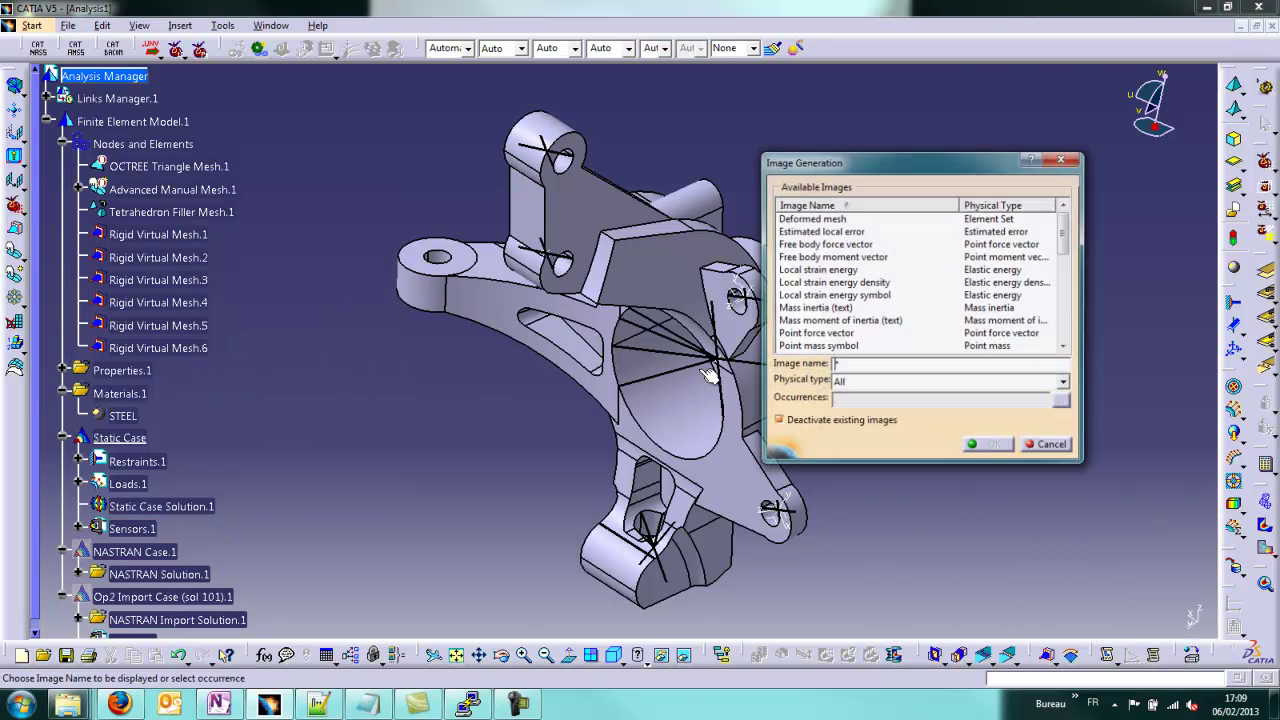
left_click(822, 284)
scroll(822, 290, "down", 7)
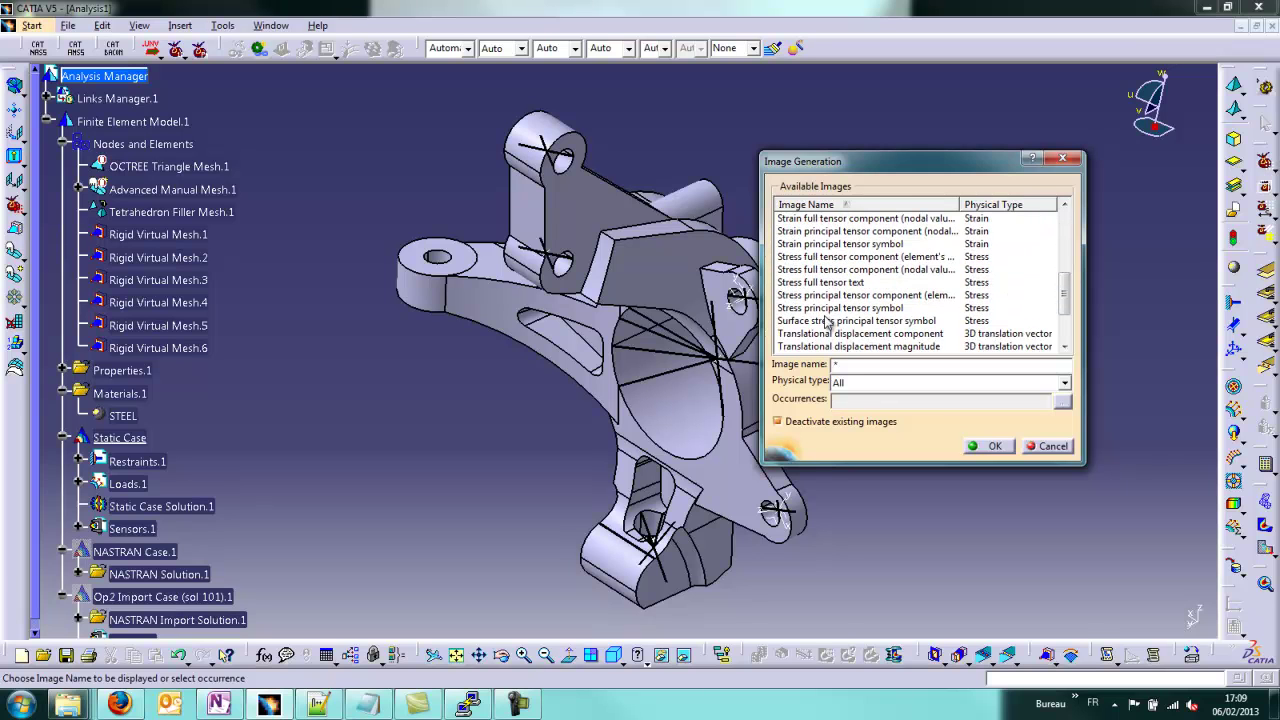
left_click(855, 270)
left_click(993, 447)
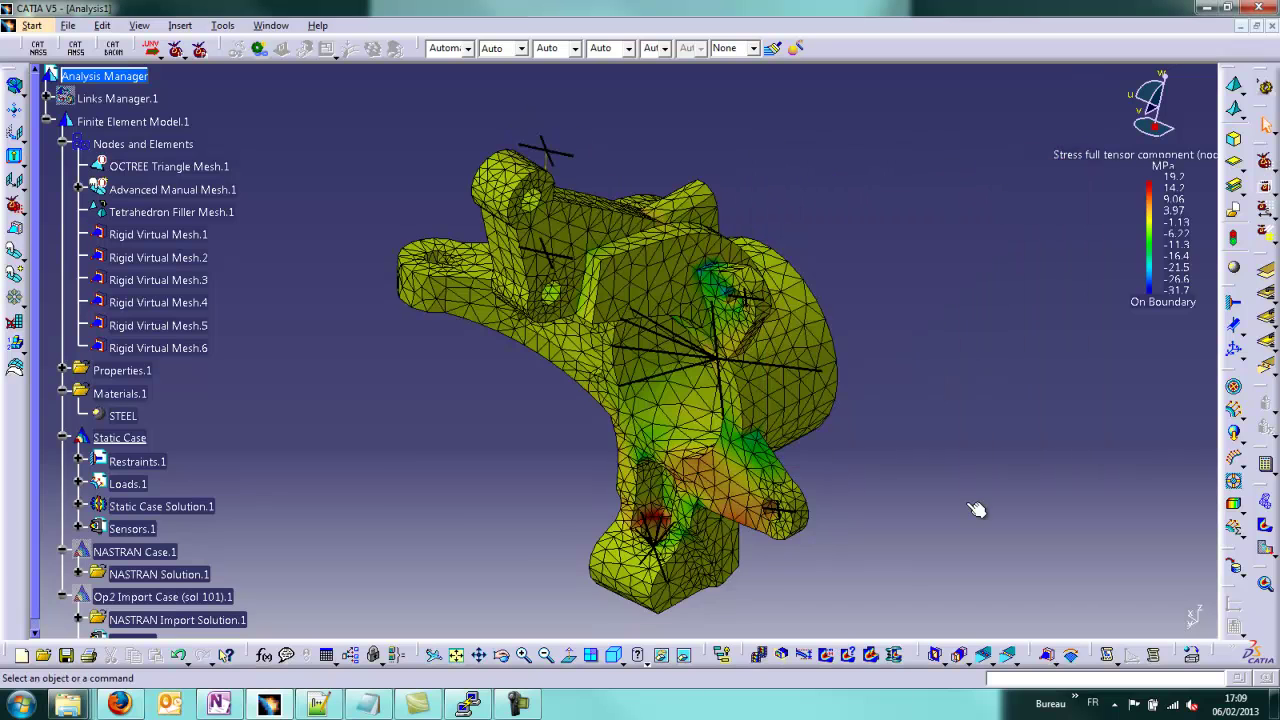
left_click_drag(1145, 268, 993, 341)
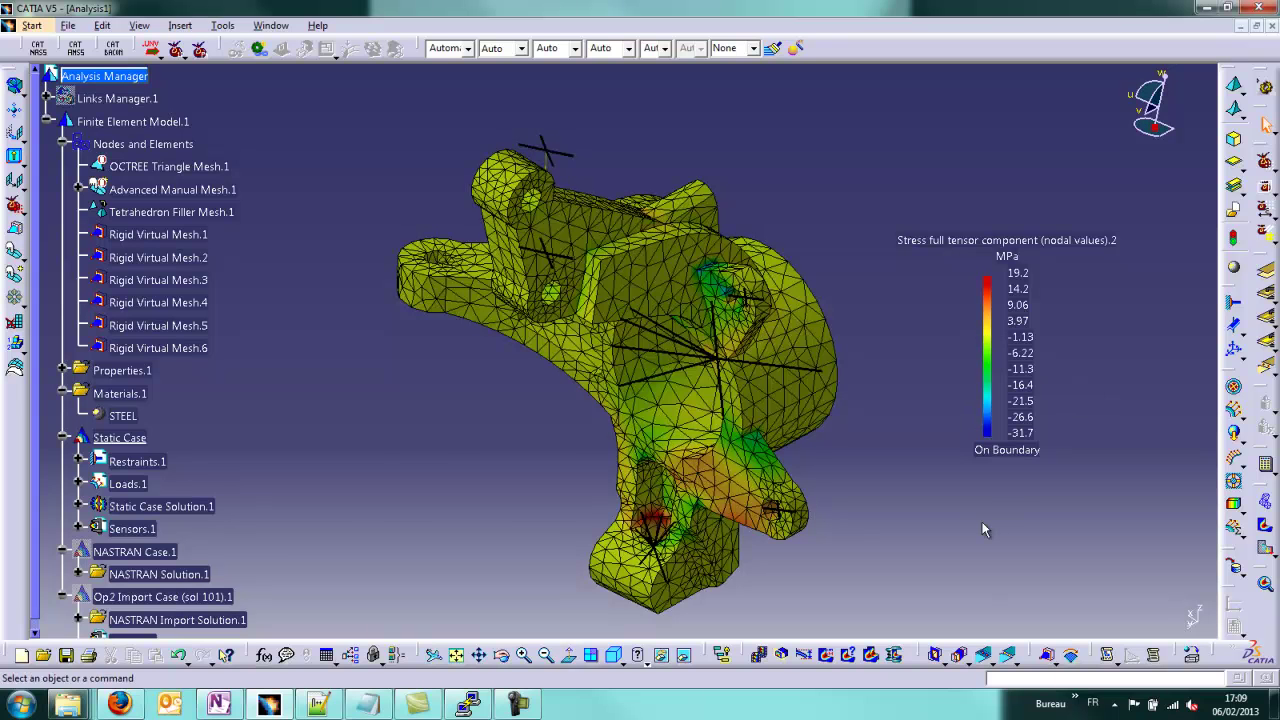
Make Op2 Import Case (sol 101).1 the current case and activate the nodal stress image under NASTRAN Import Solution.1
left_click_drag(34, 424, 37, 508)
right_click(150, 587)
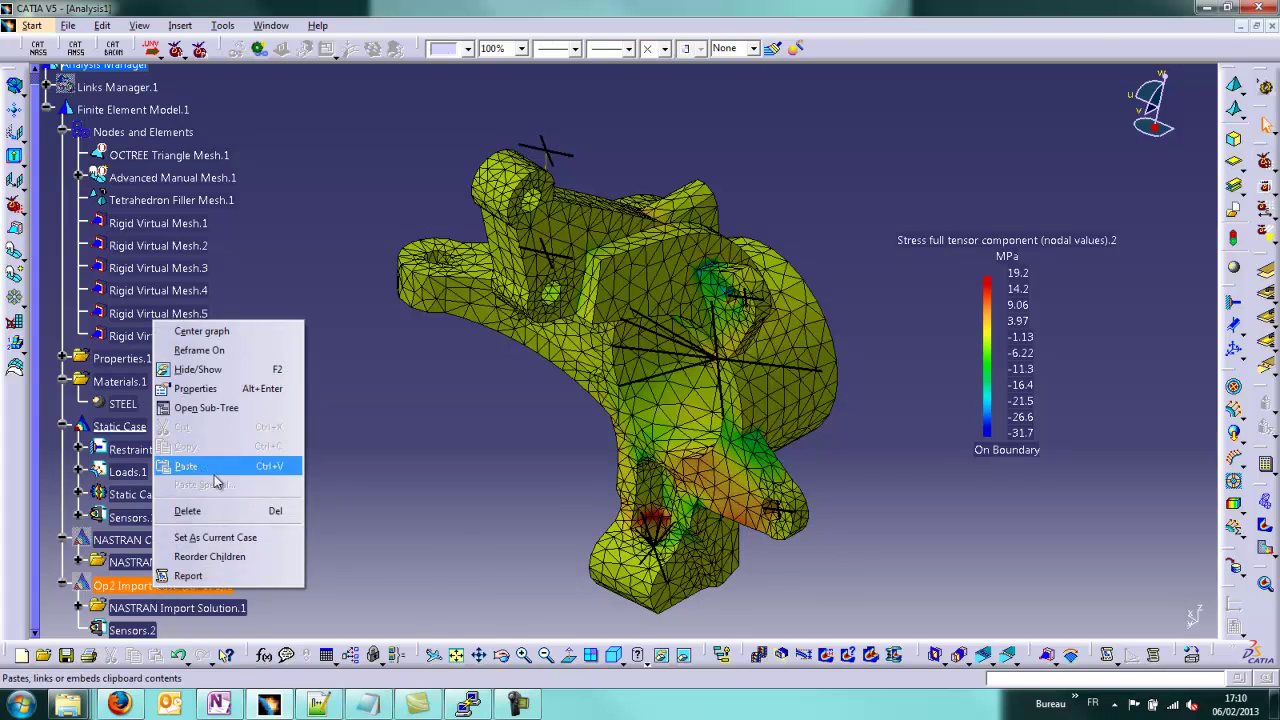
left_click(220, 539)
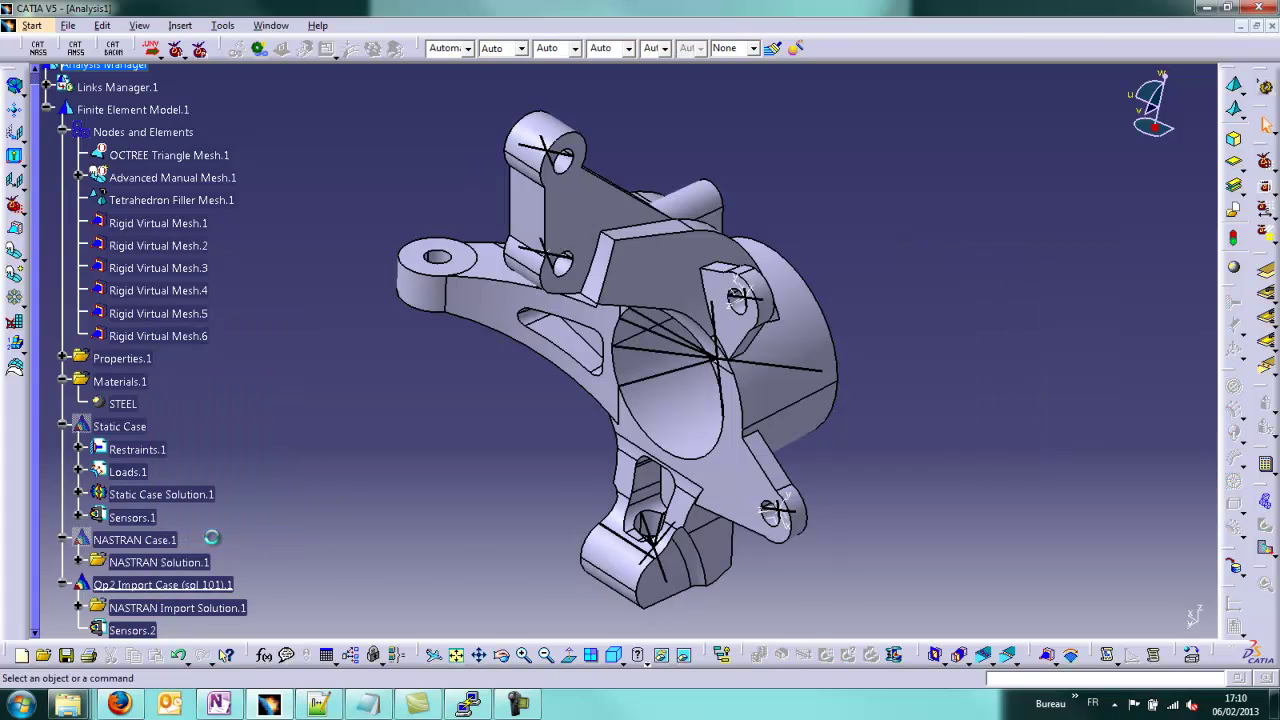
left_click(200, 610)
left_click(78, 607)
right_click(140, 608)
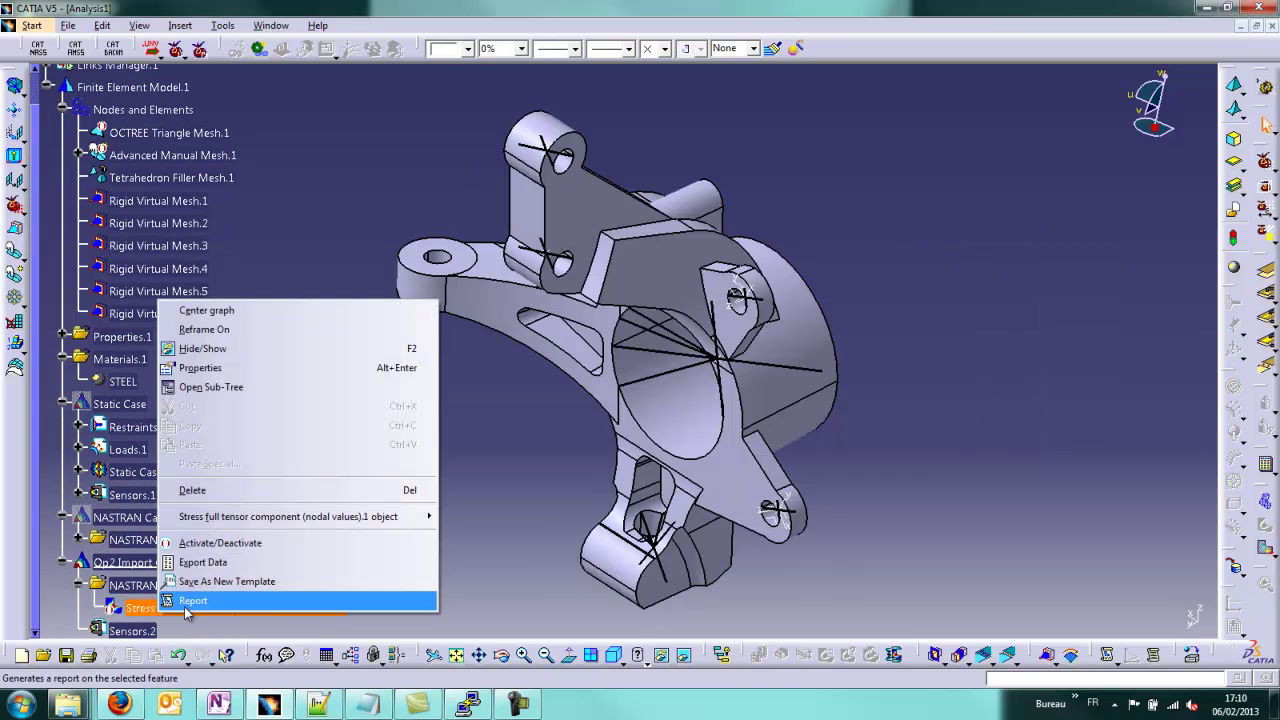
left_click(215, 543)
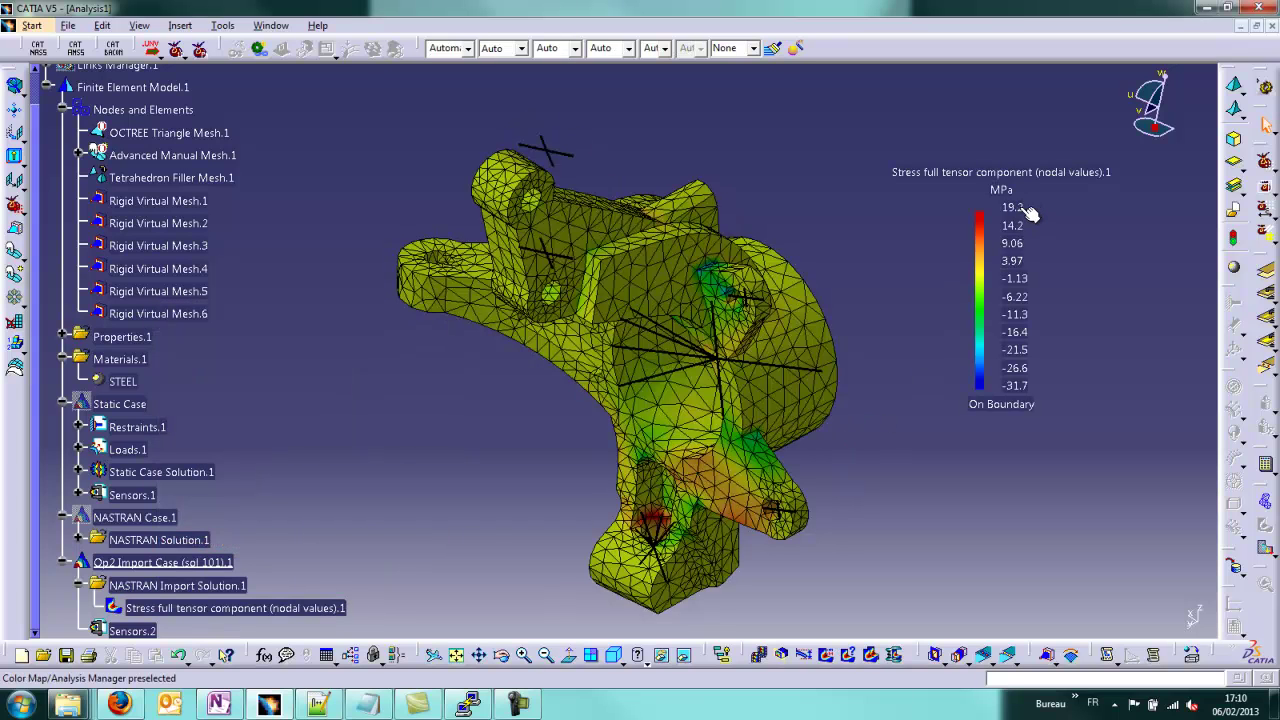